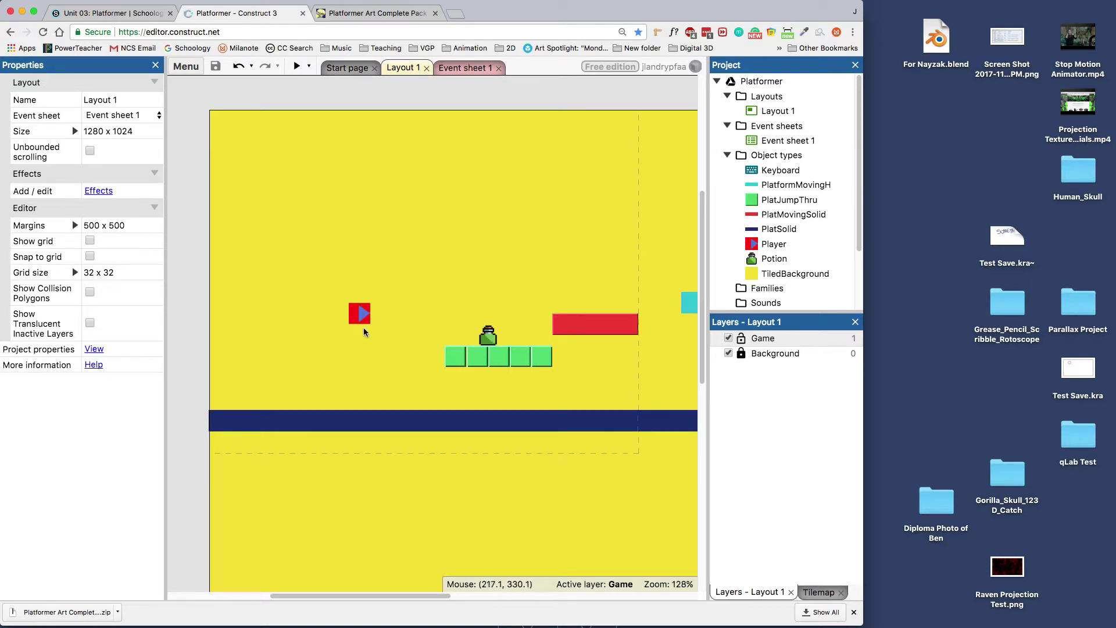
Review the Player sprite's properties and the existing keyboard events in Event sheet 1, ending back on Layout 1.
click(361, 317)
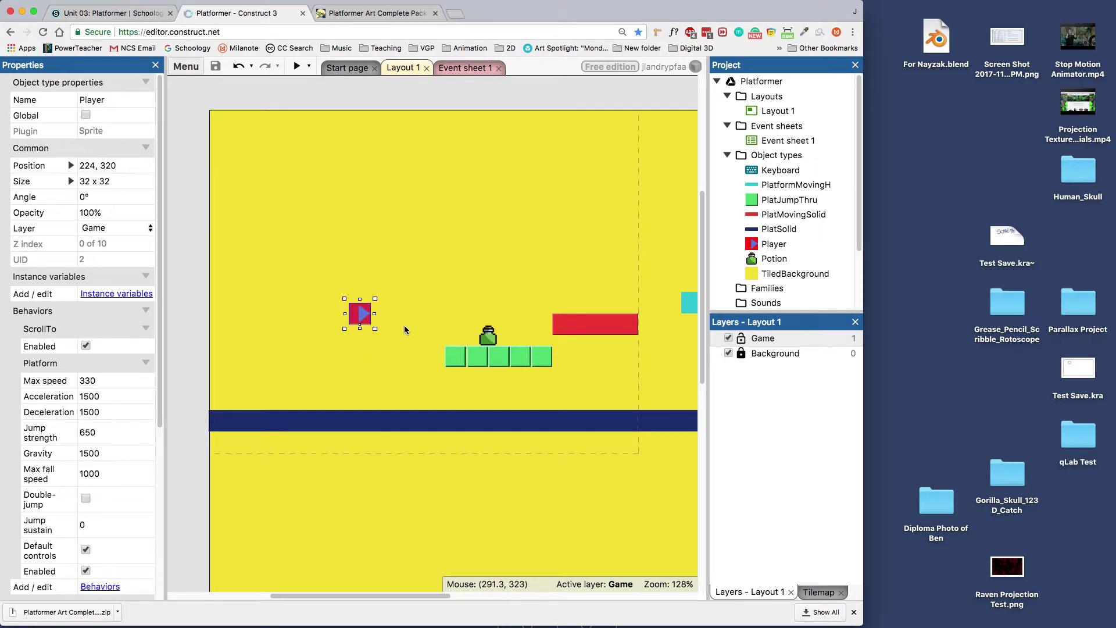
click(457, 68)
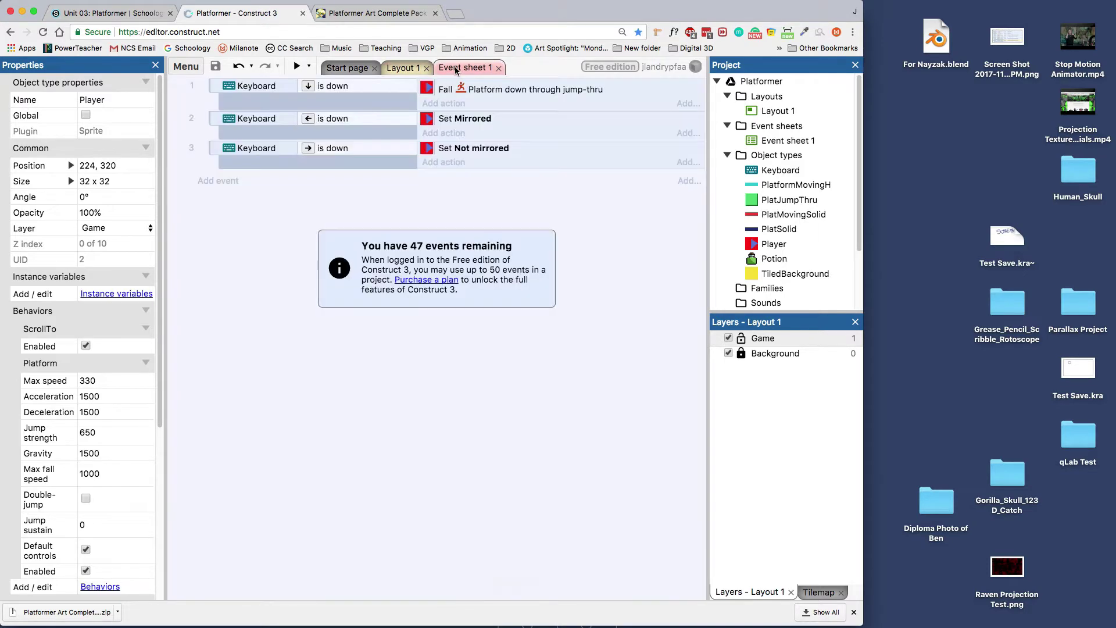
click(405, 68)
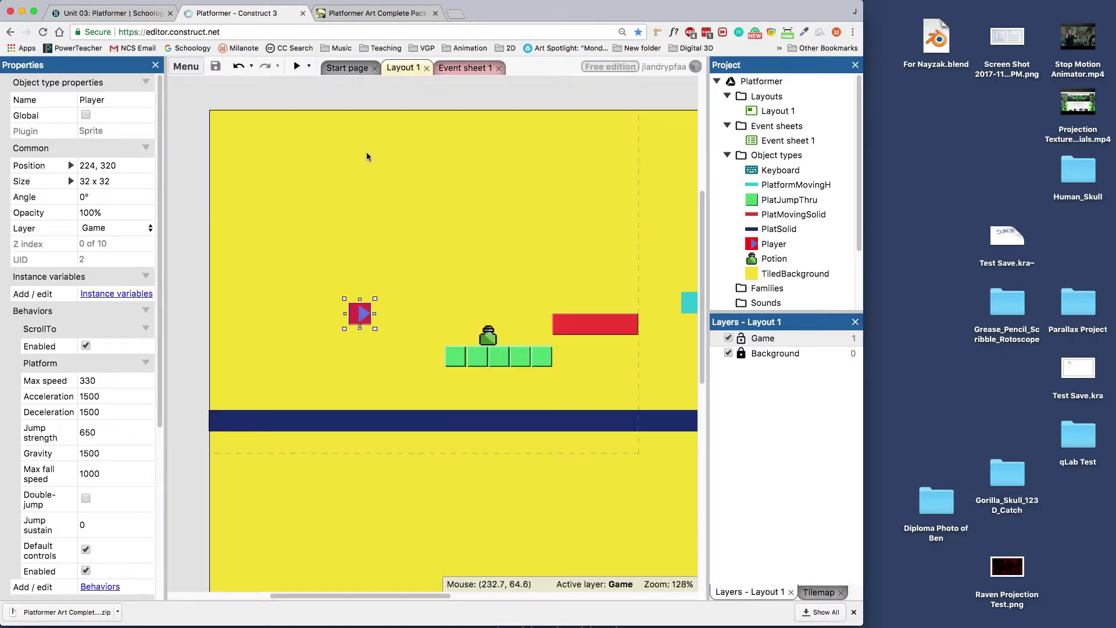
Switch to the OpenGameArt page for Platformer Art Complete Pack and examine the enlarged sprite preview image.
click(369, 15)
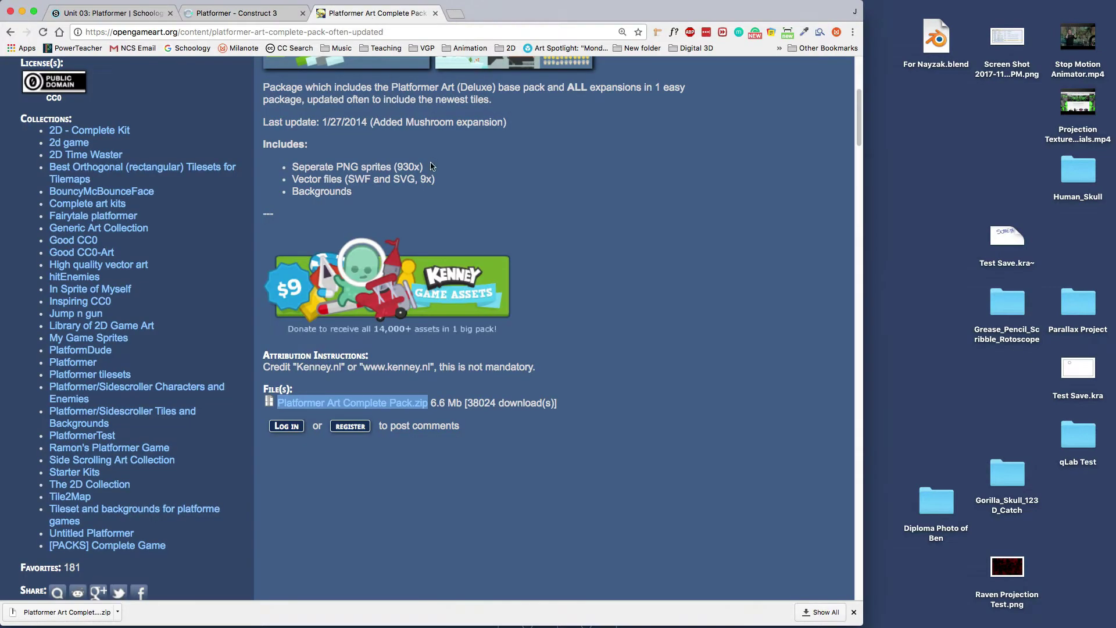
scroll(430, 166, up, 5)
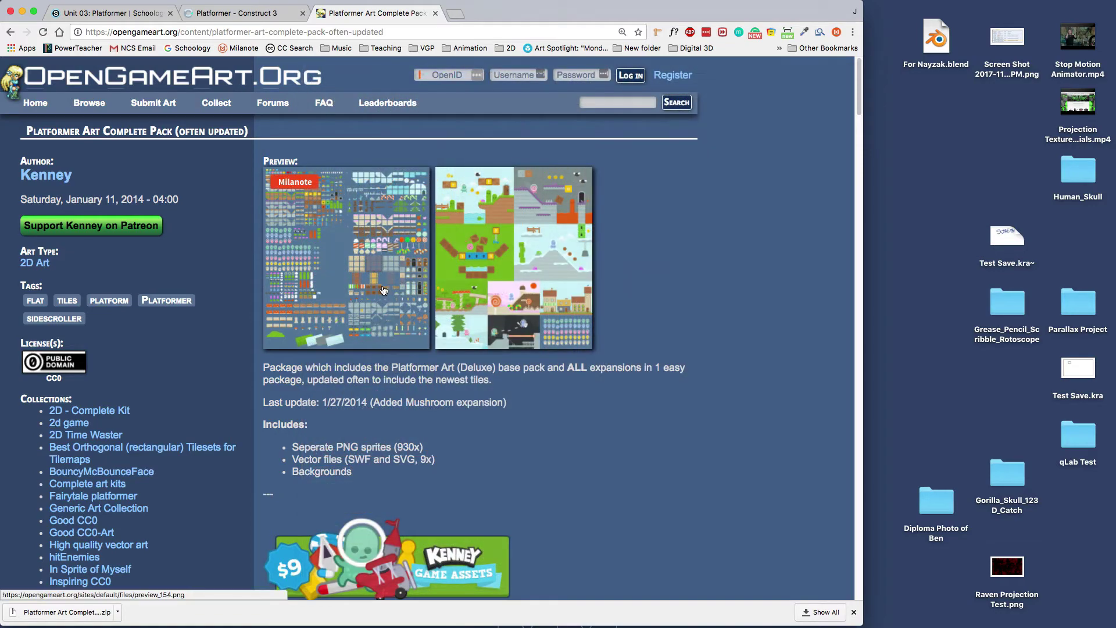
click(383, 290)
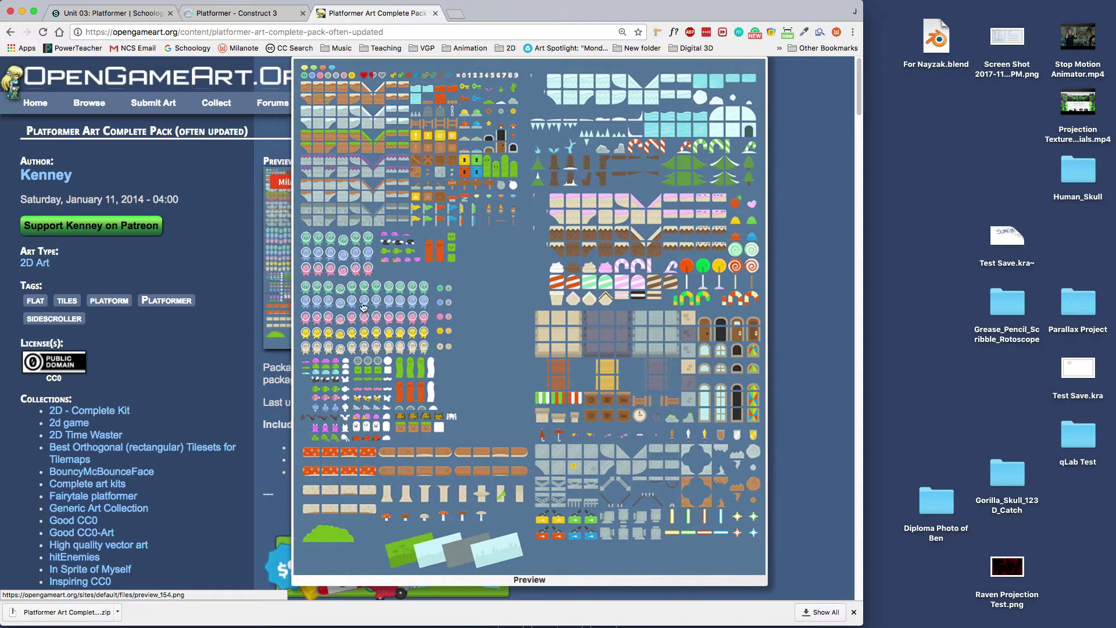
click(352, 308)
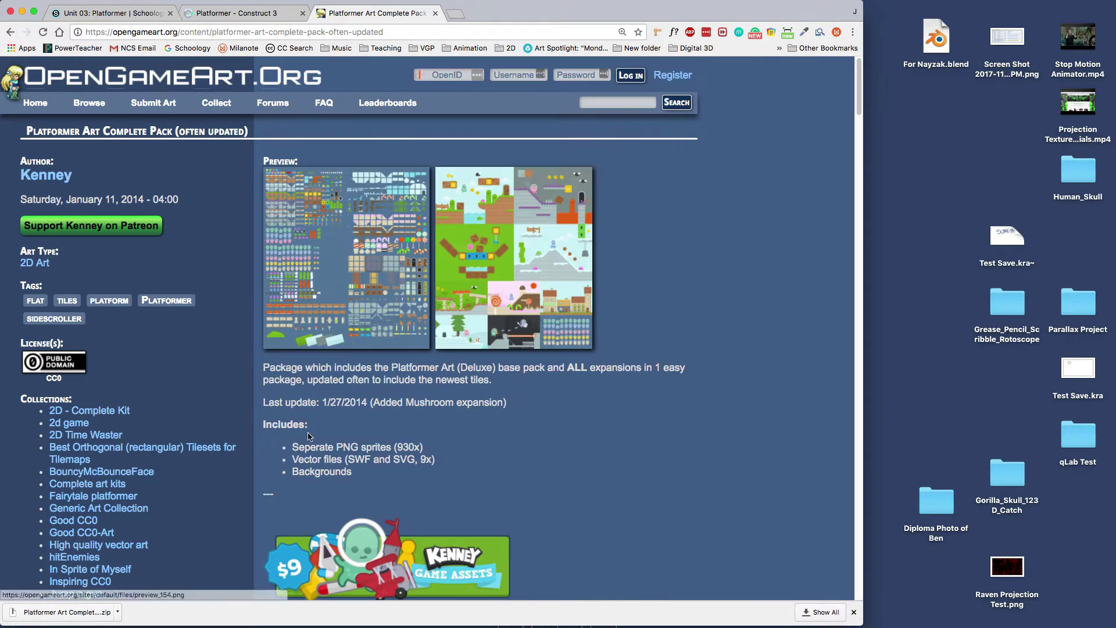
Download Platformer Art Complete Pack.zip from the page's file link and save it to the Desktop.
scroll(580, 415, down, 4)
scroll(579, 415, down, 2)
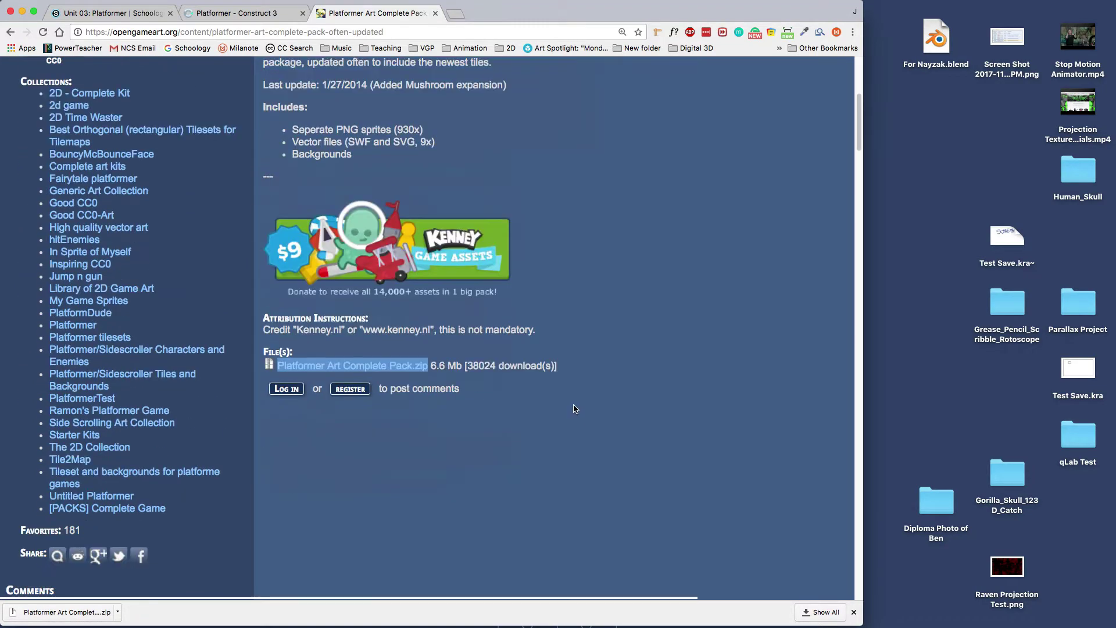
click(416, 429)
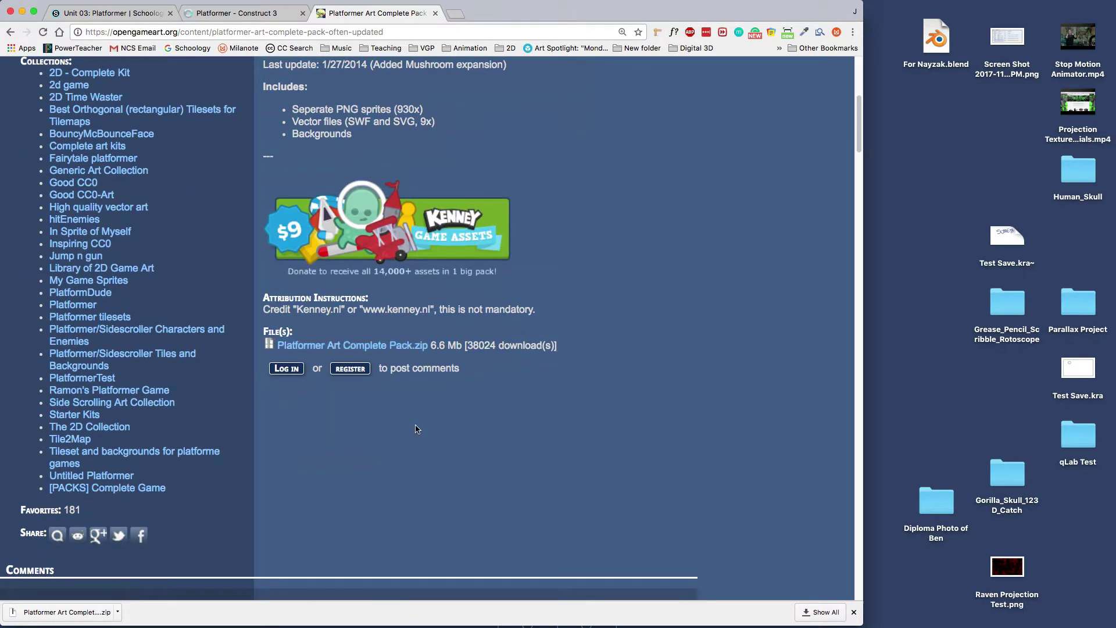
right_click(363, 346)
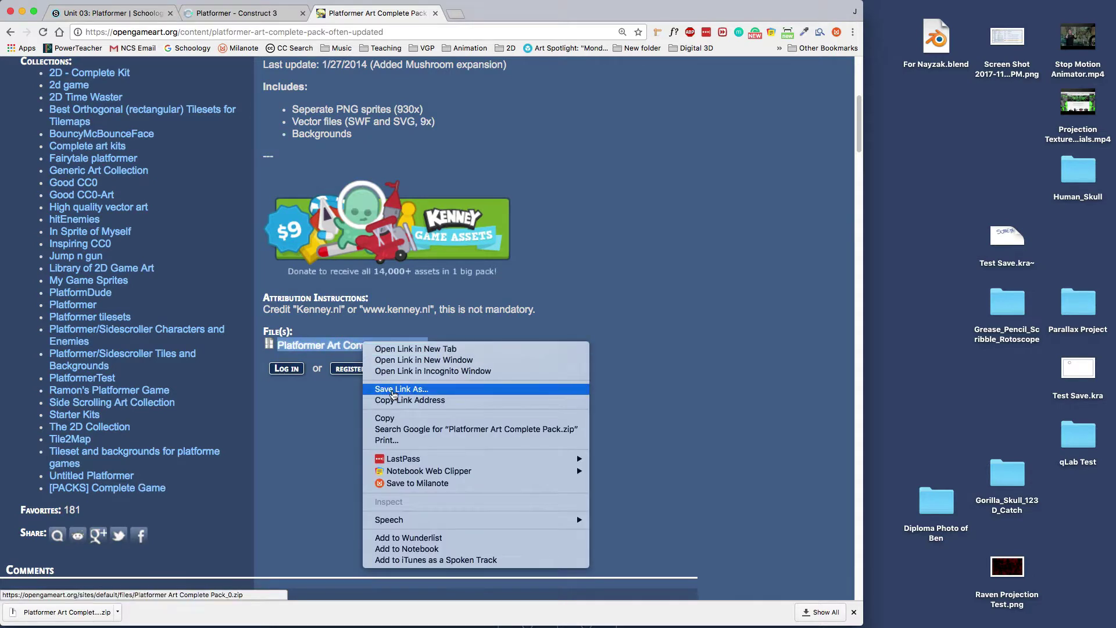
click(401, 389)
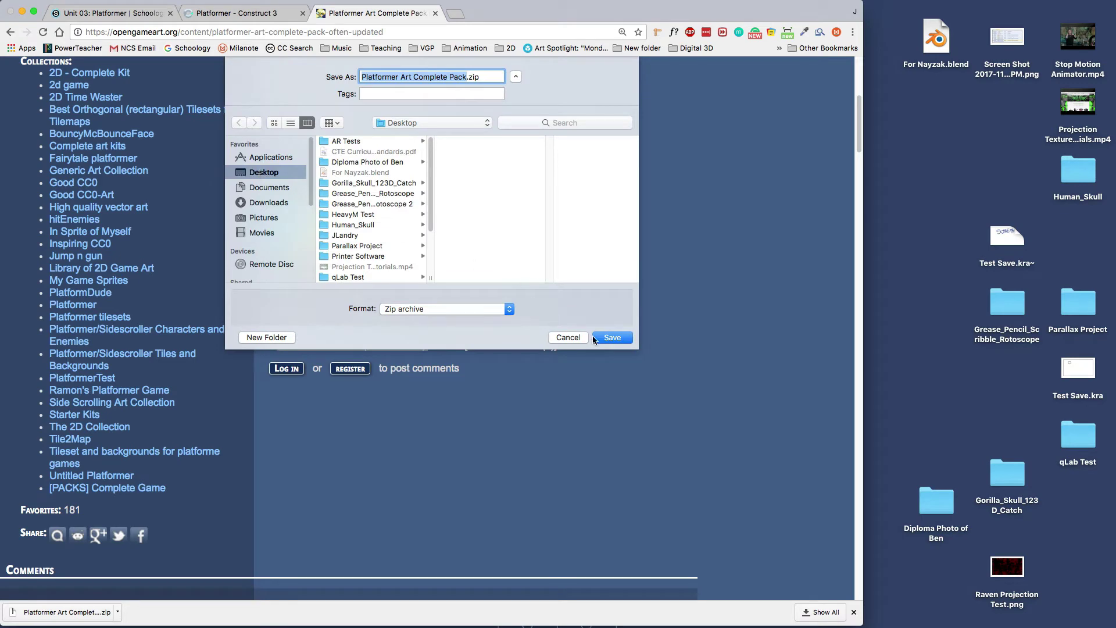
click(611, 339)
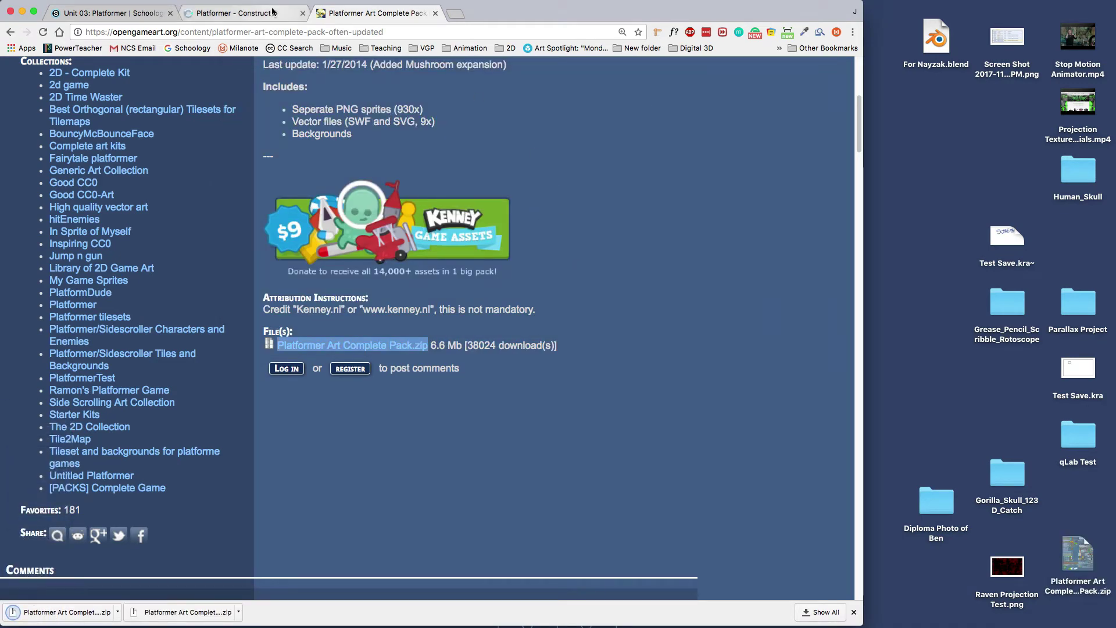
With the Construct 3 tab active, extract Platformer Art Complete Pack.zip on the desktop and move the zip archive to the Trash.
click(236, 13)
drag(1073, 554, 928, 209)
double_click(930, 231)
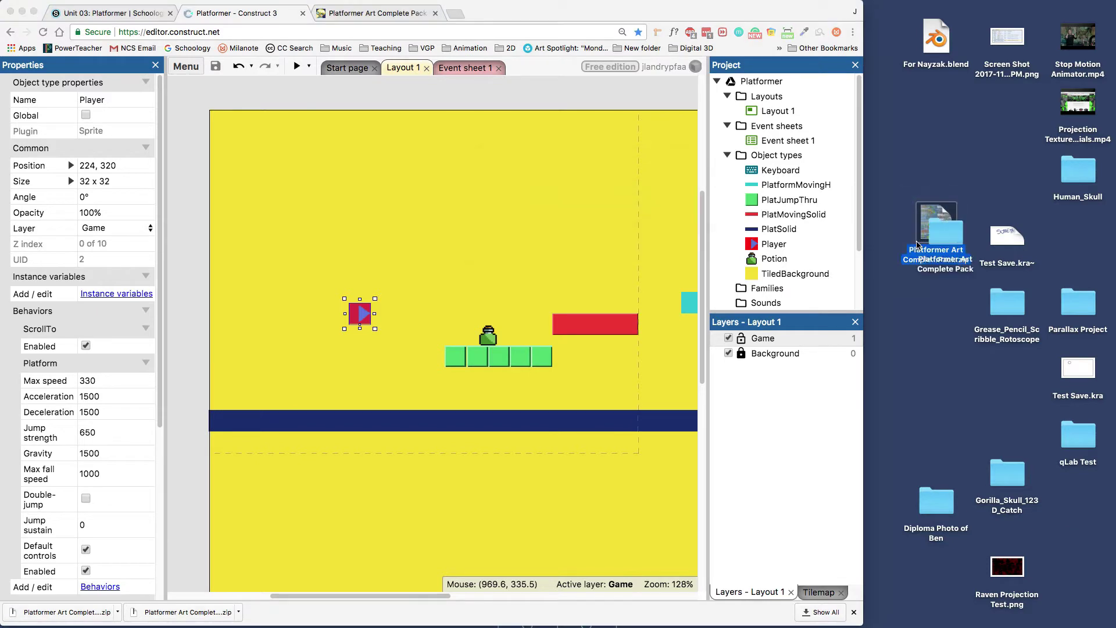
right_click(940, 224)
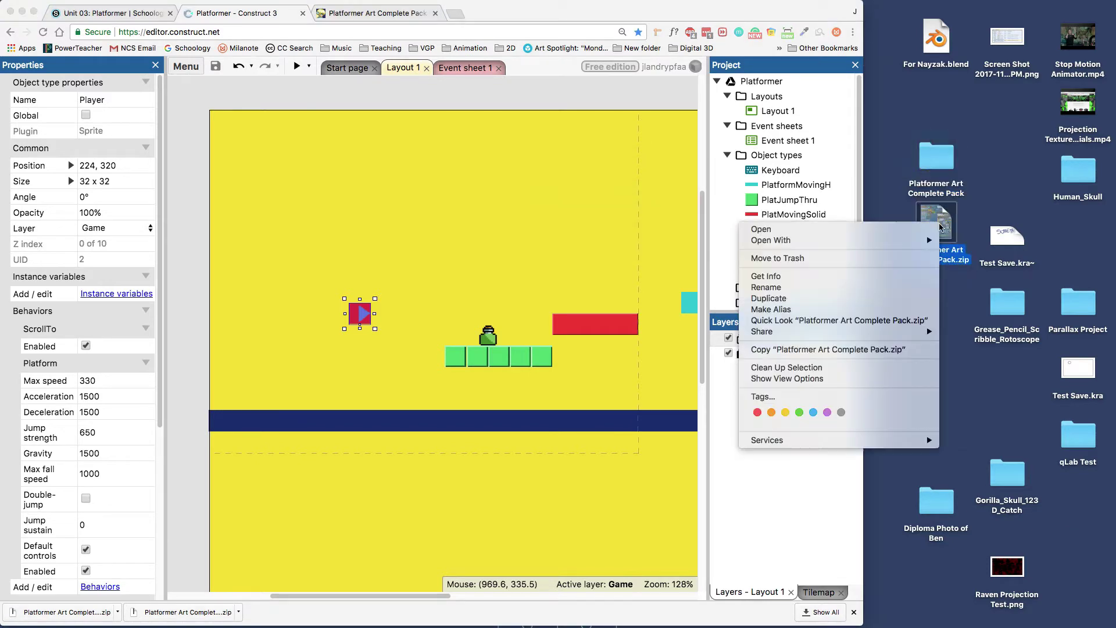
click(908, 257)
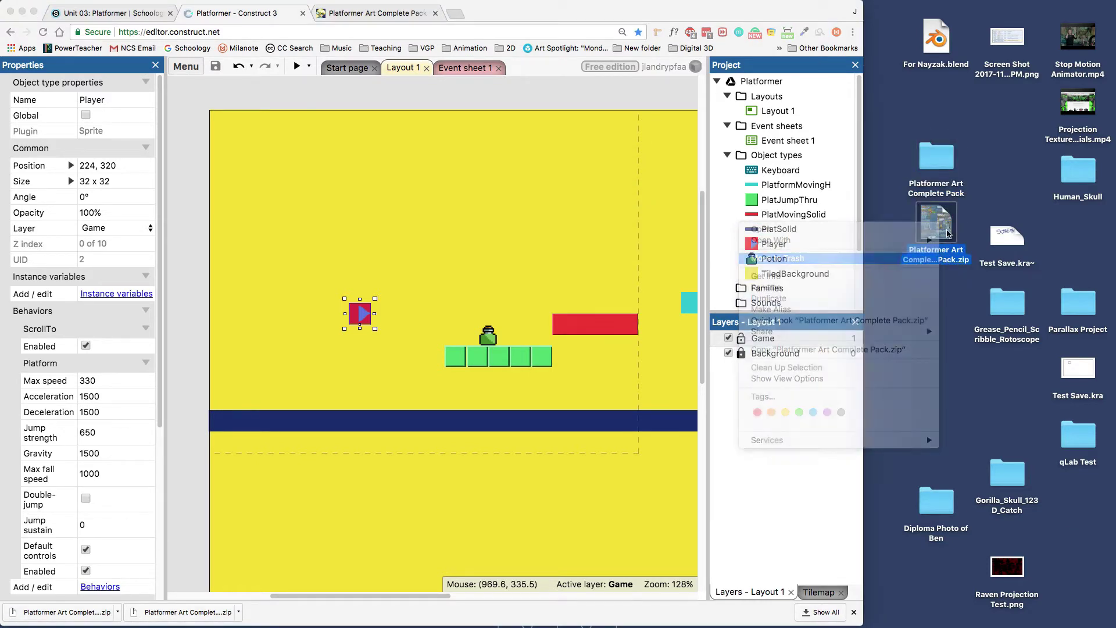
Open the extracted Platformer Art Complete Pack folder and widen the browser window to the full screen width.
double_click(933, 160)
drag(543, 175, 567, 174)
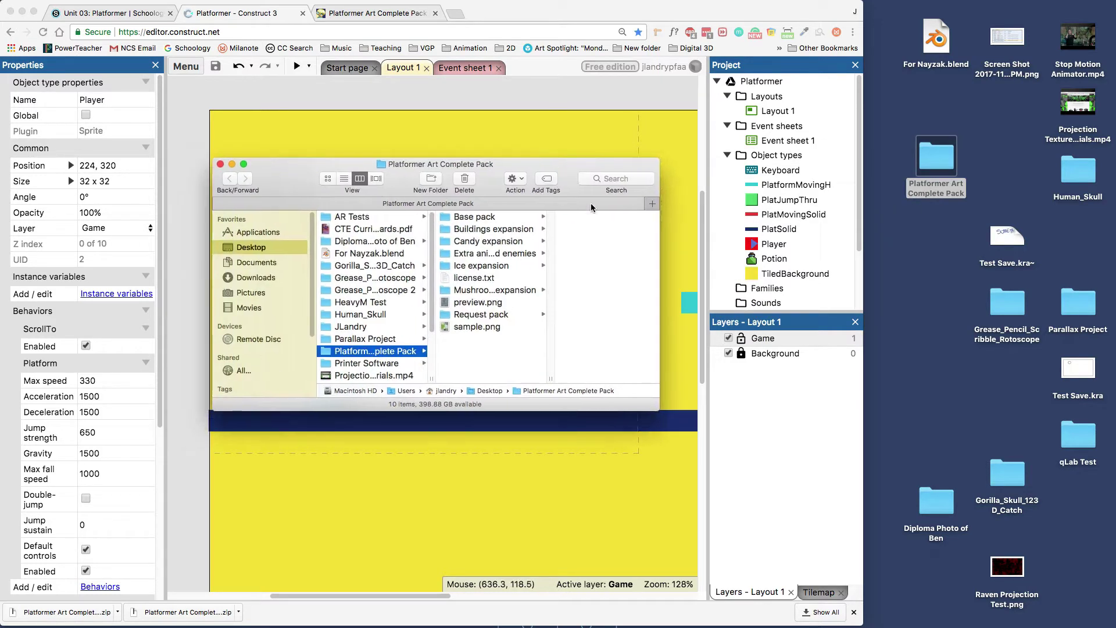
click(865, 448)
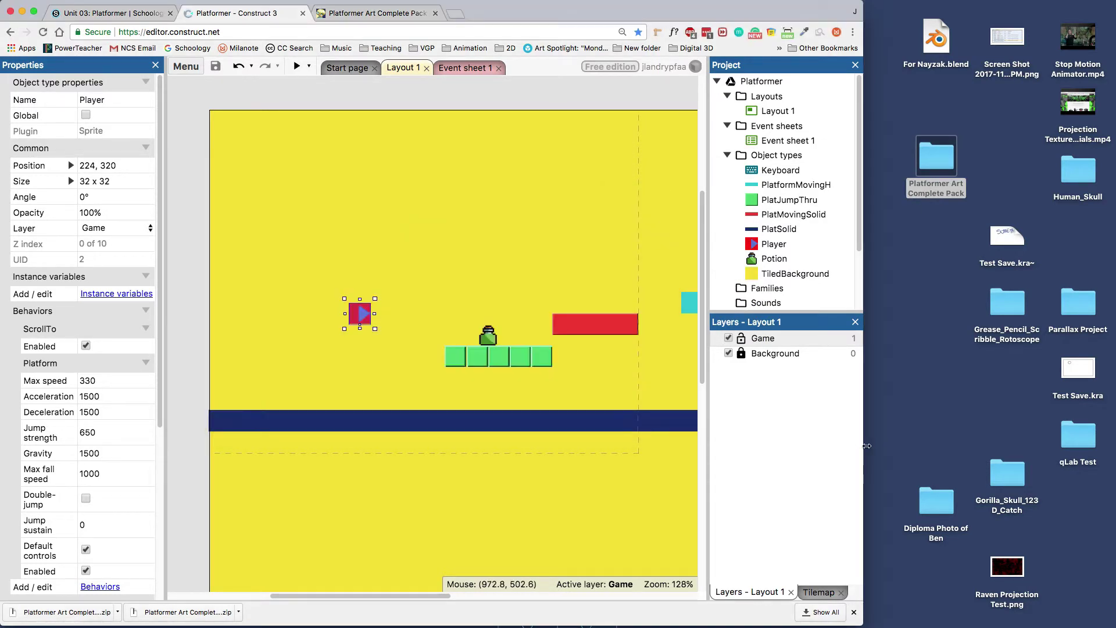
drag(864, 447, 1114, 445)
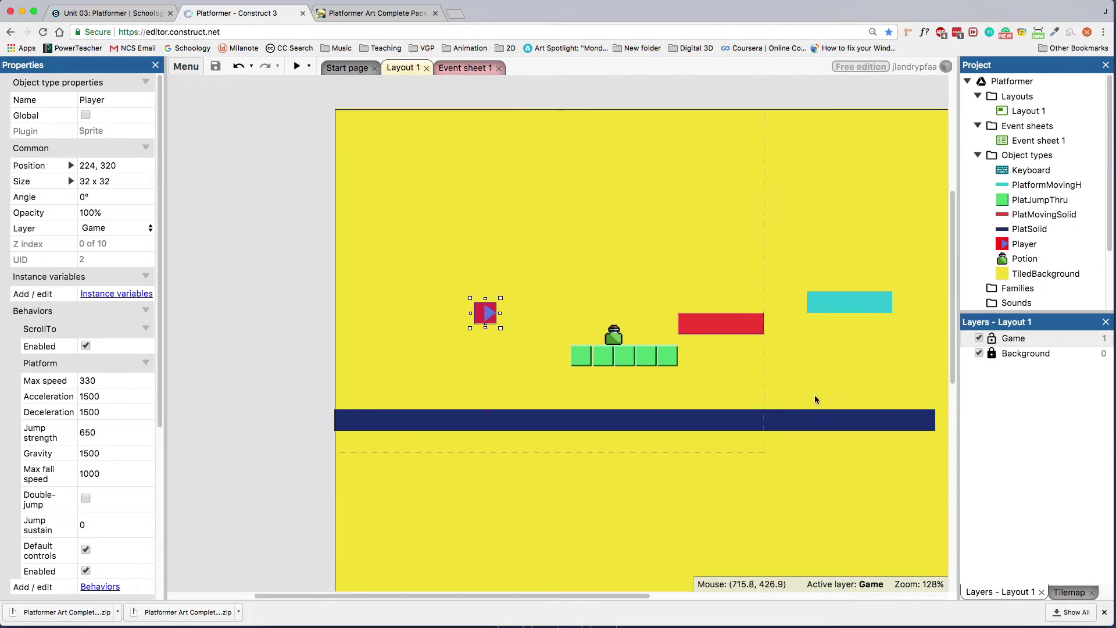
Return to Finder, close the extra Desktop window, and show the Base pack folder's contents in a wider window.
key(super+Tab)
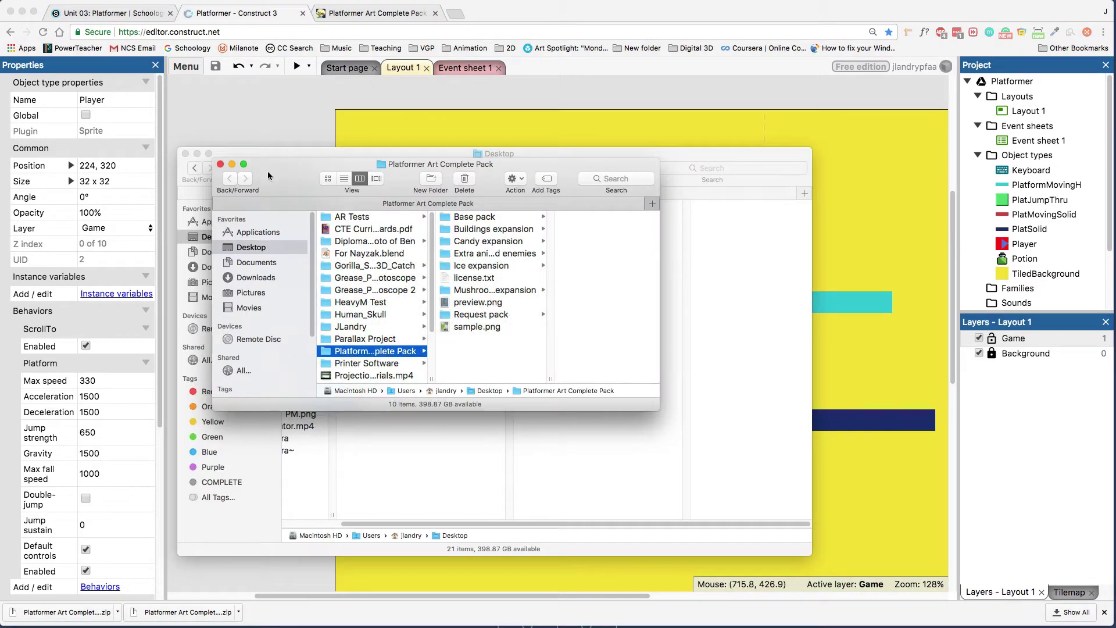
click(186, 153)
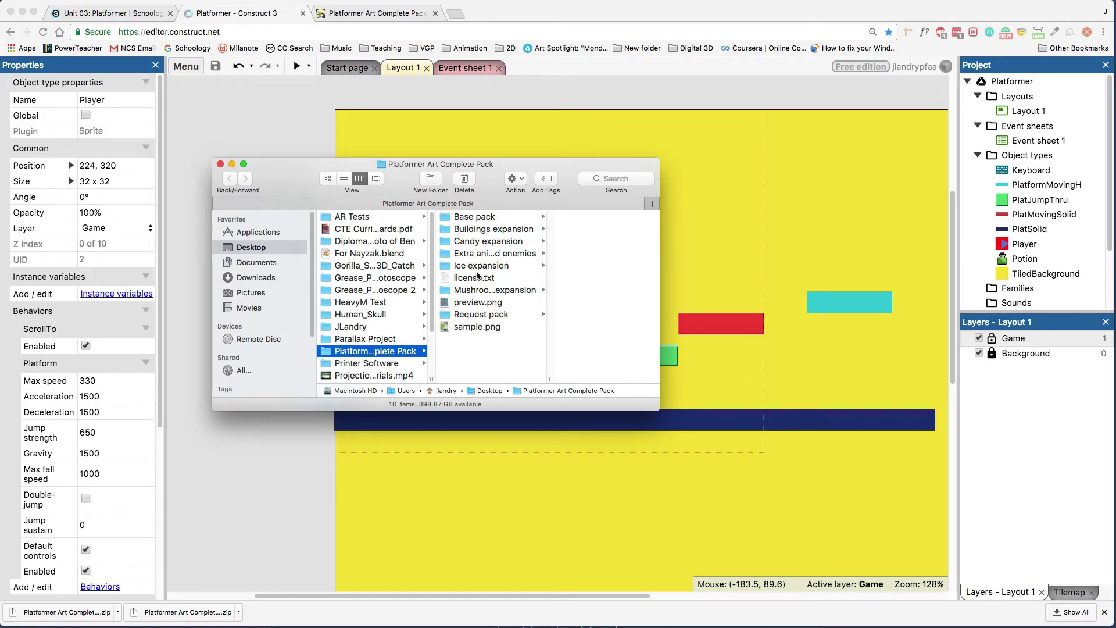
click(475, 216)
drag(499, 185, 429, 164)
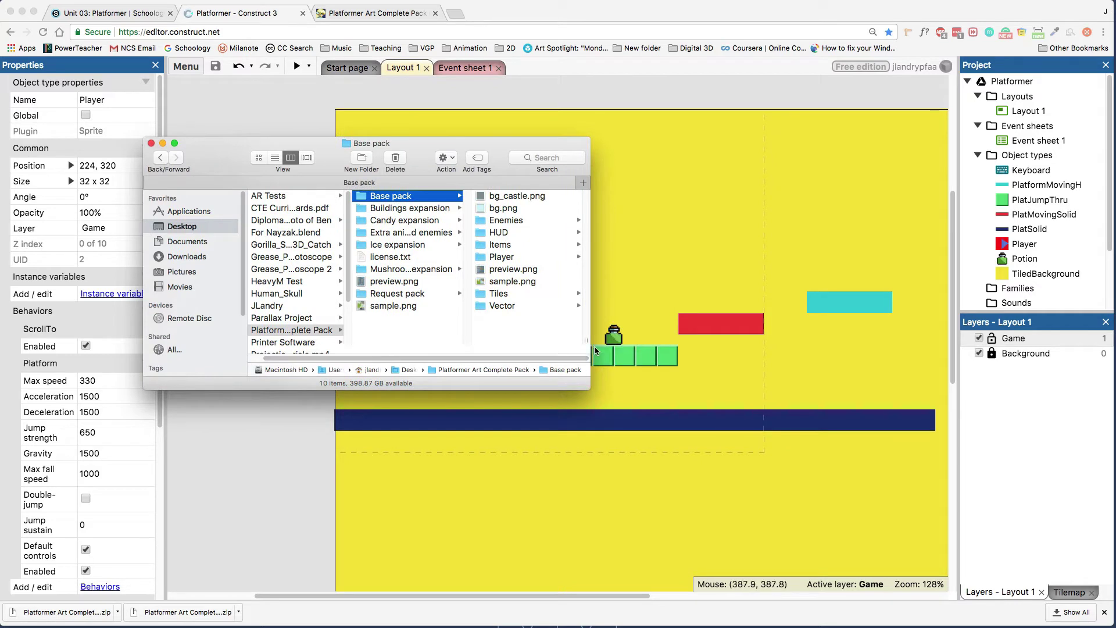
drag(590, 344, 739, 342)
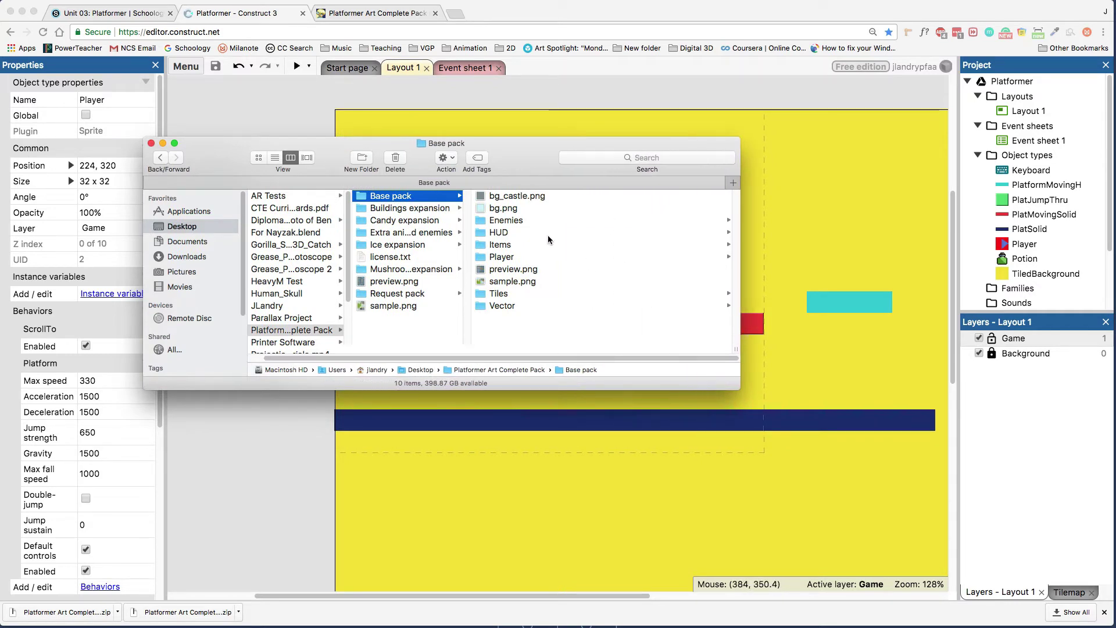
Preview bg_castle.png and look through the Enemies folder of the Base pack.
click(521, 197)
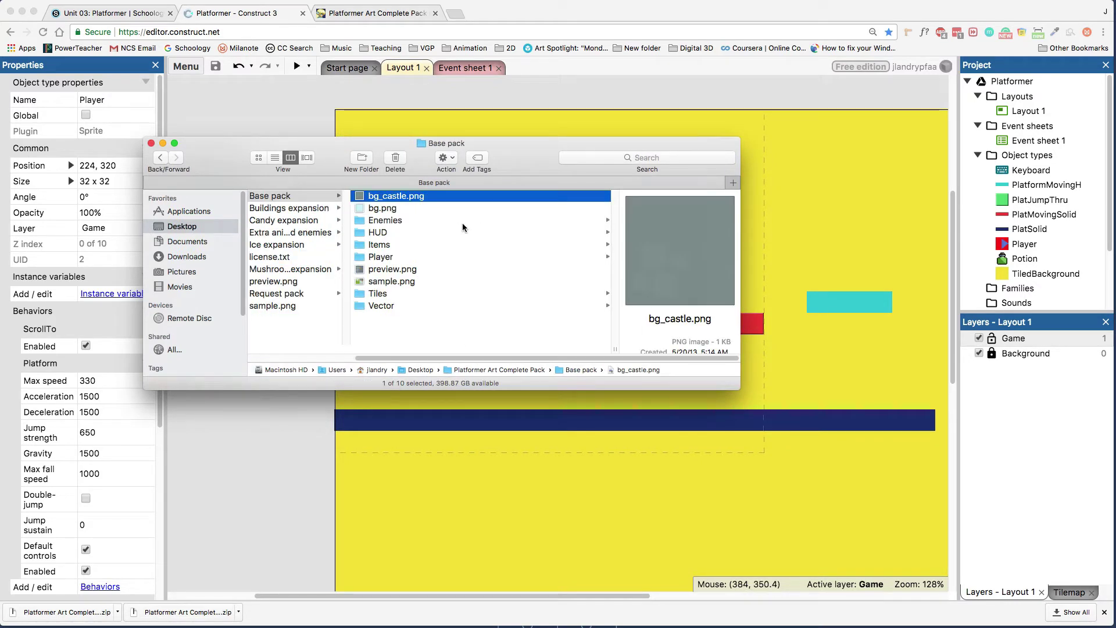
click(431, 220)
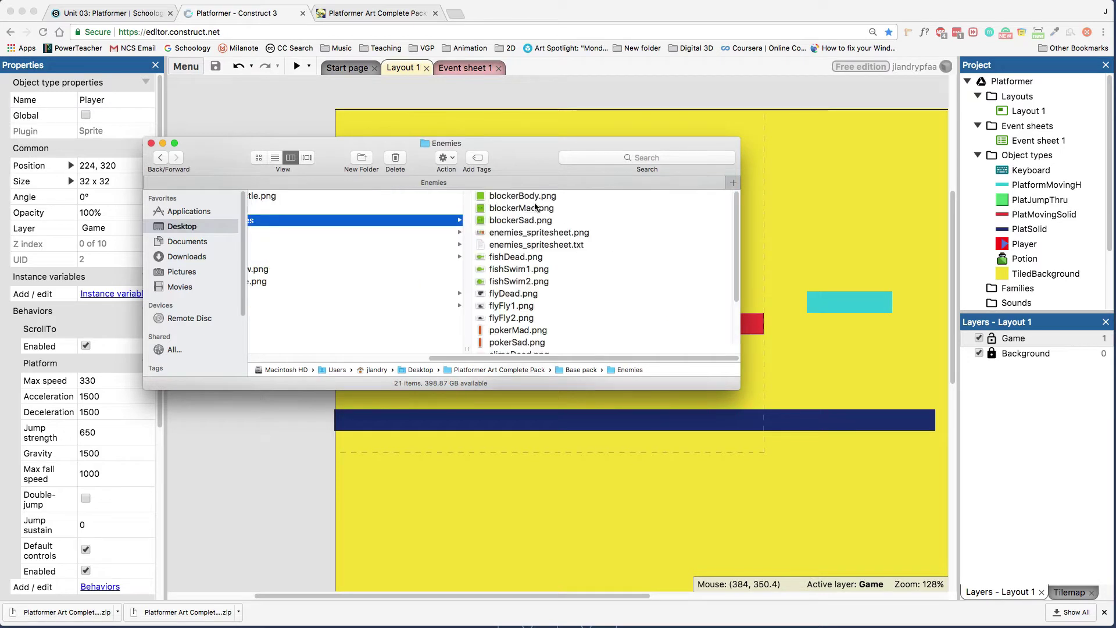
scroll(555, 362, left, 5)
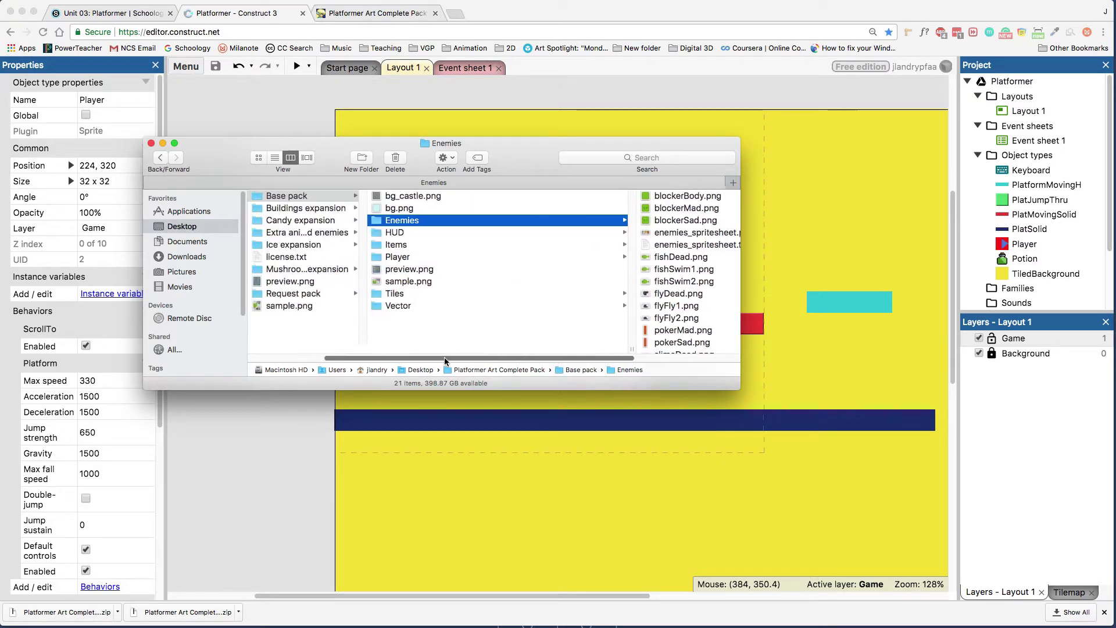
Preview p1_hurt.png, p2_hurt.png and p3_hurt.png in the Base pack's Player folder to compare the characters.
click(421, 257)
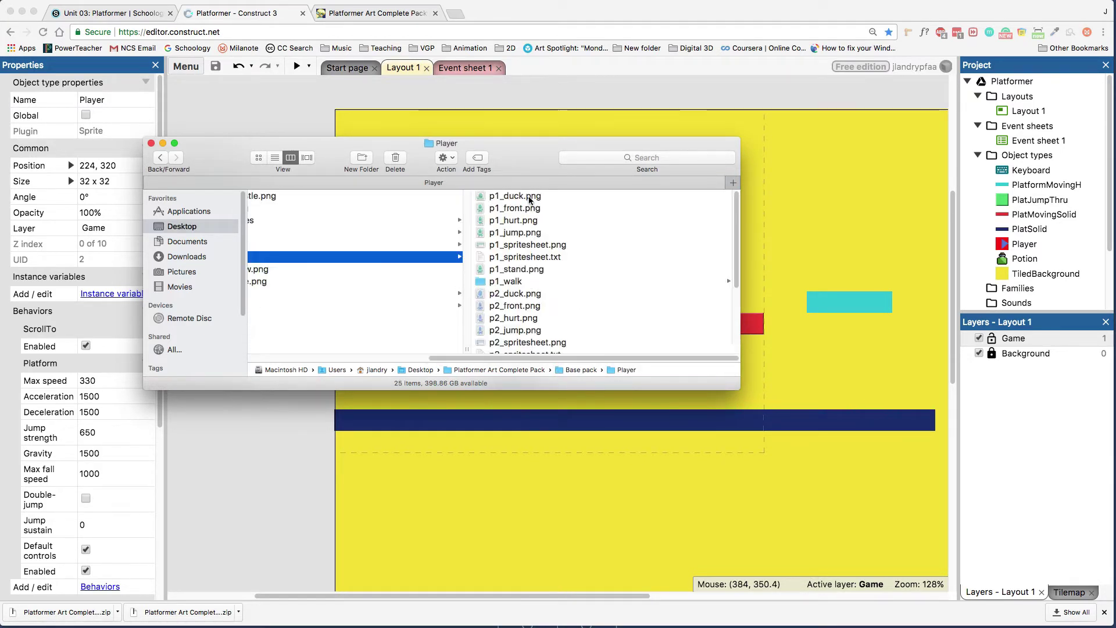
click(528, 201)
click(402, 222)
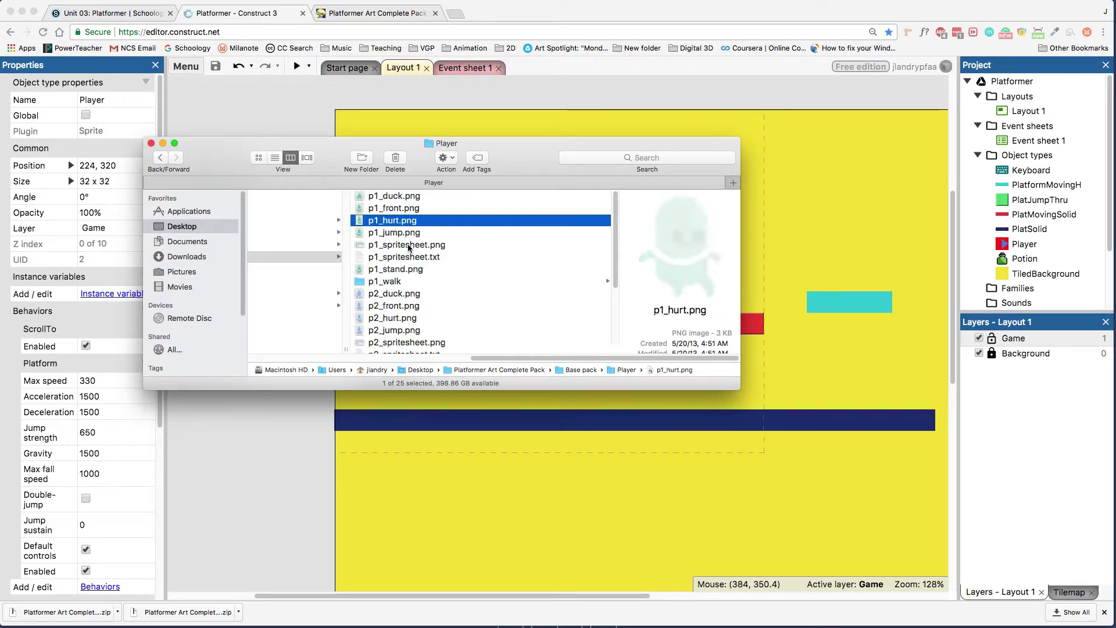
click(411, 319)
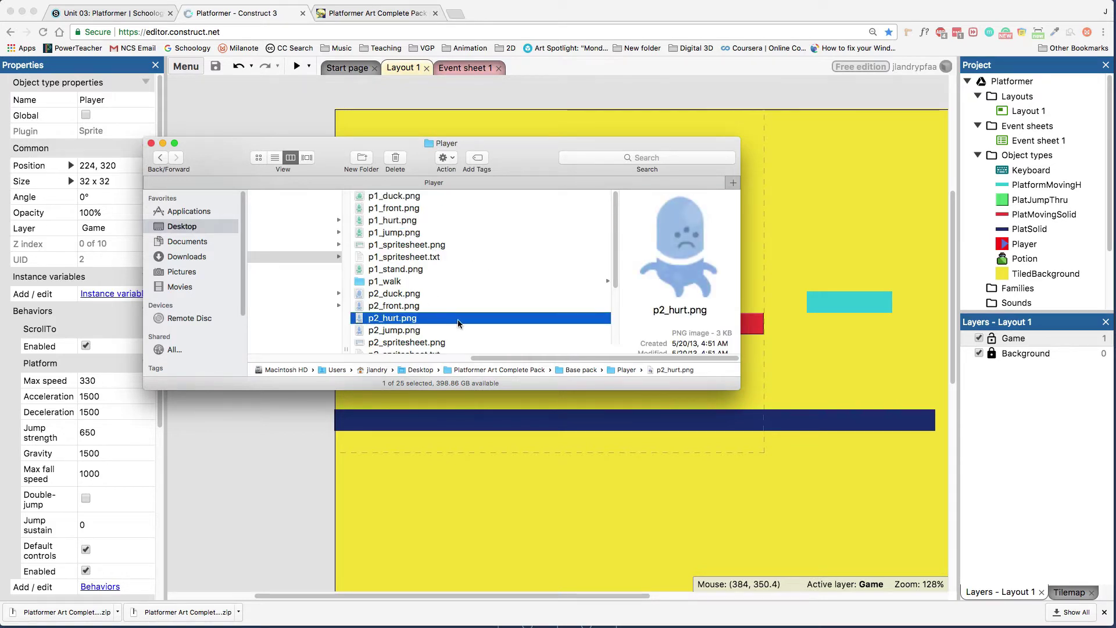
scroll(444, 313, down, 3)
click(425, 323)
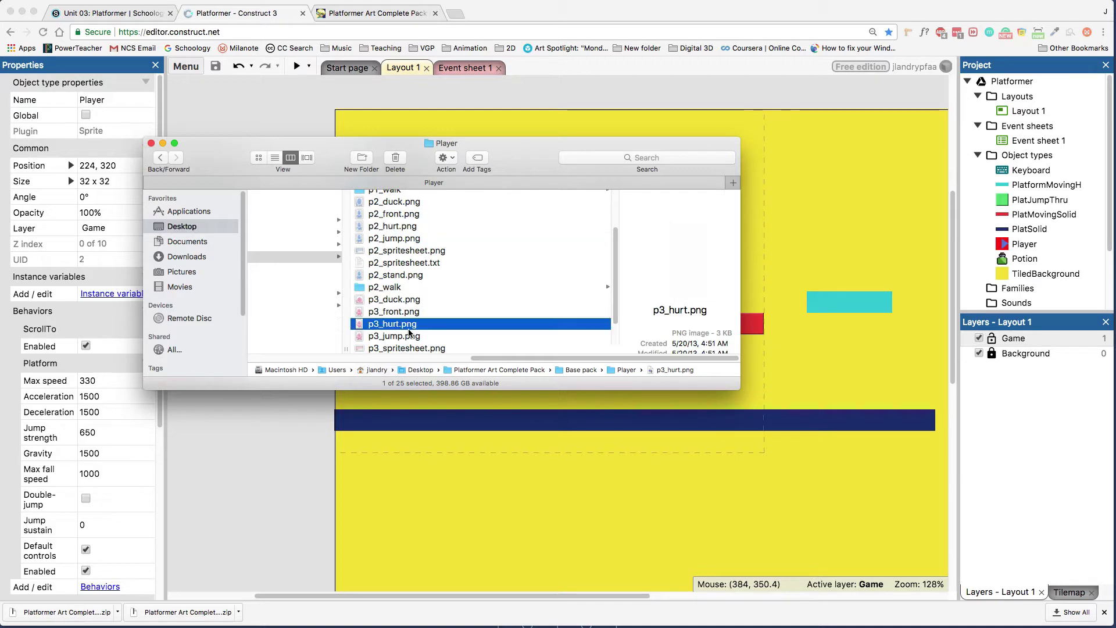
scroll(452, 343, down, 2)
scroll(452, 343, up, 5)
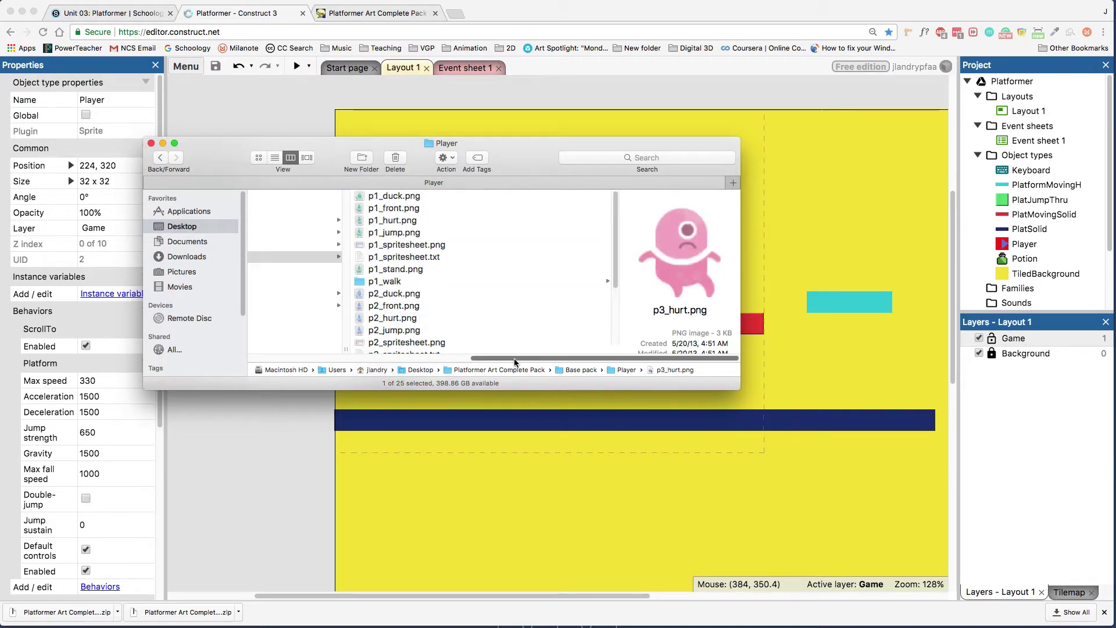
Open the Alien sprites folder inside Extra animations and enemies and preview alienBeige_stand.png, alienBeige_swim2.png and alienBlue_hurt.png.
drag(483, 358, 458, 347)
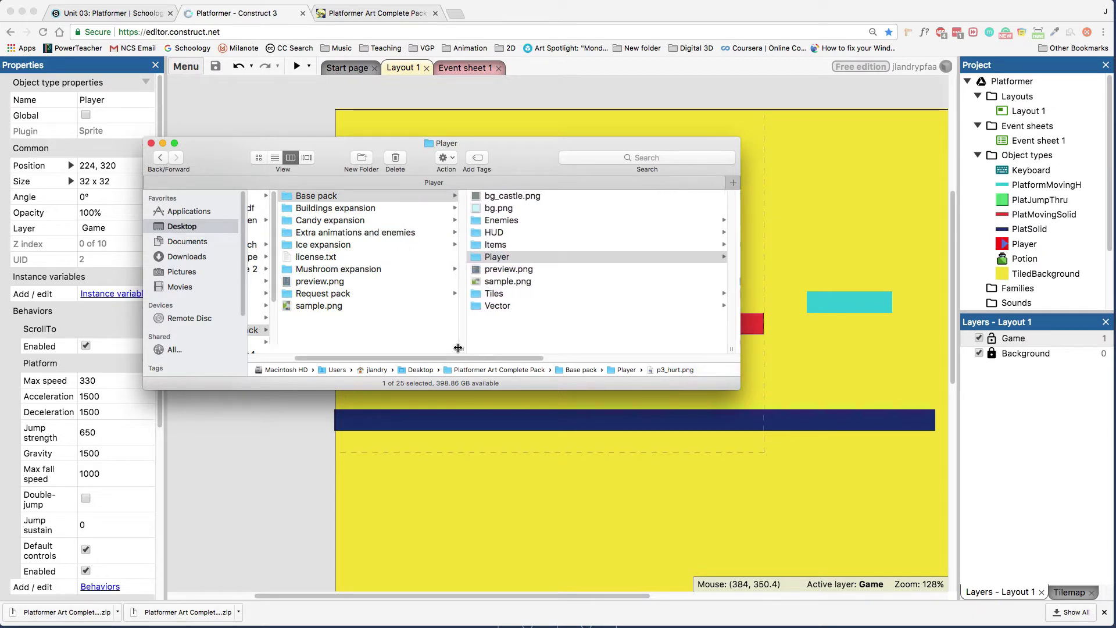
click(343, 233)
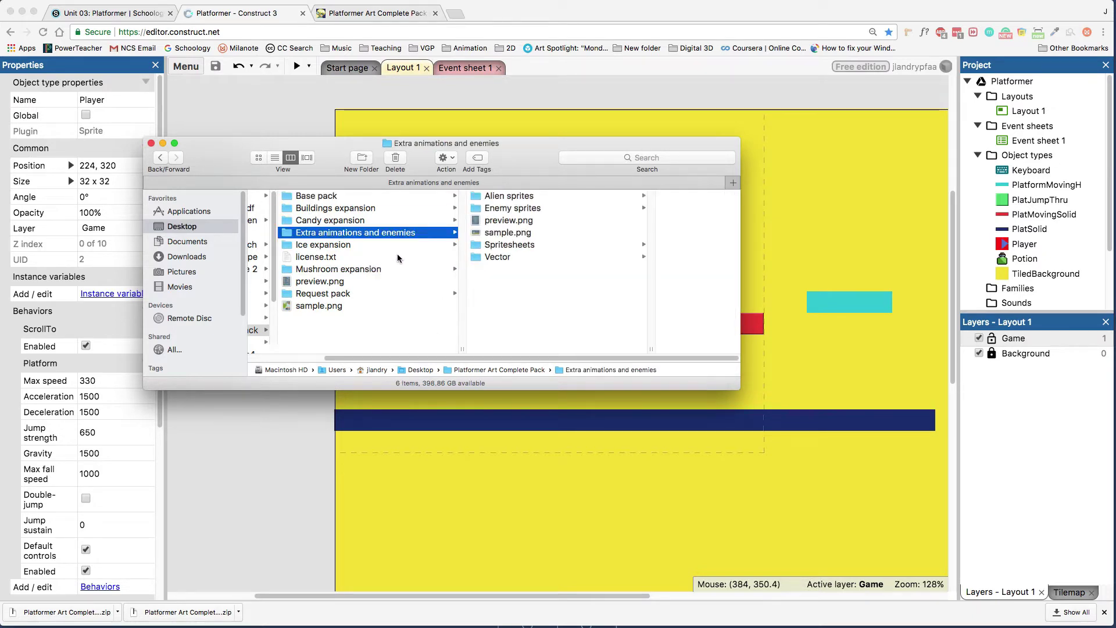
click(505, 198)
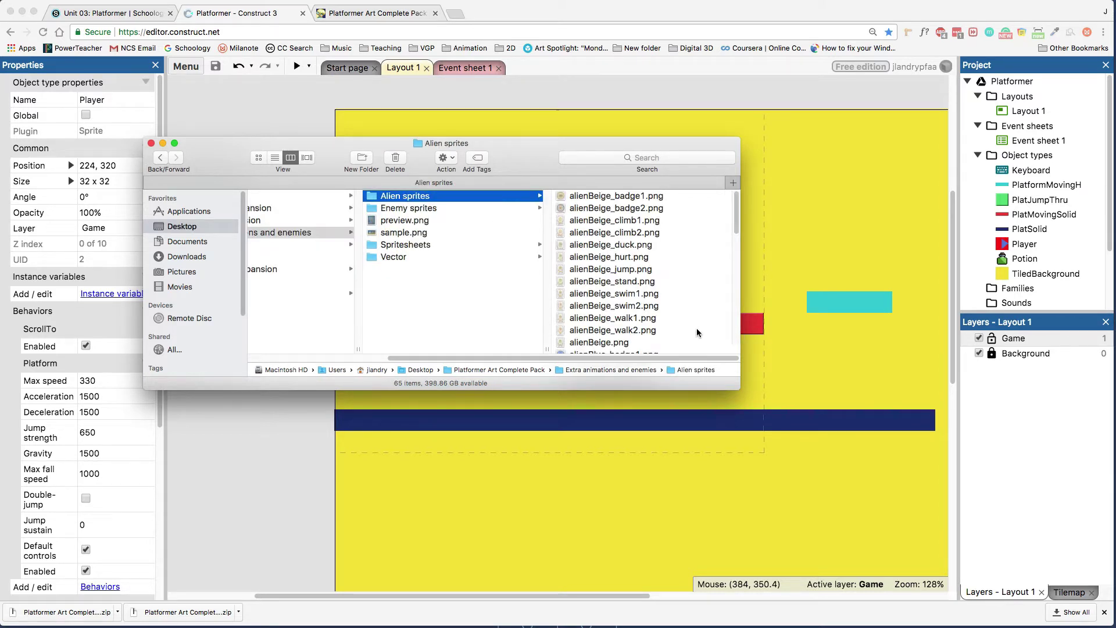
click(631, 281)
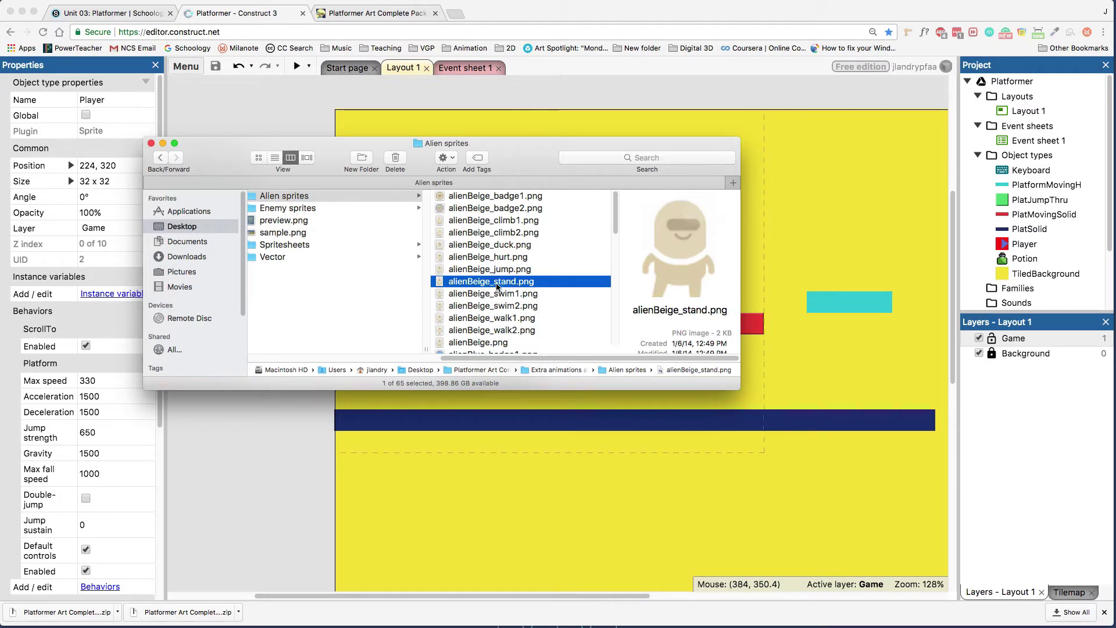
click(486, 308)
scroll(495, 311, down, 5)
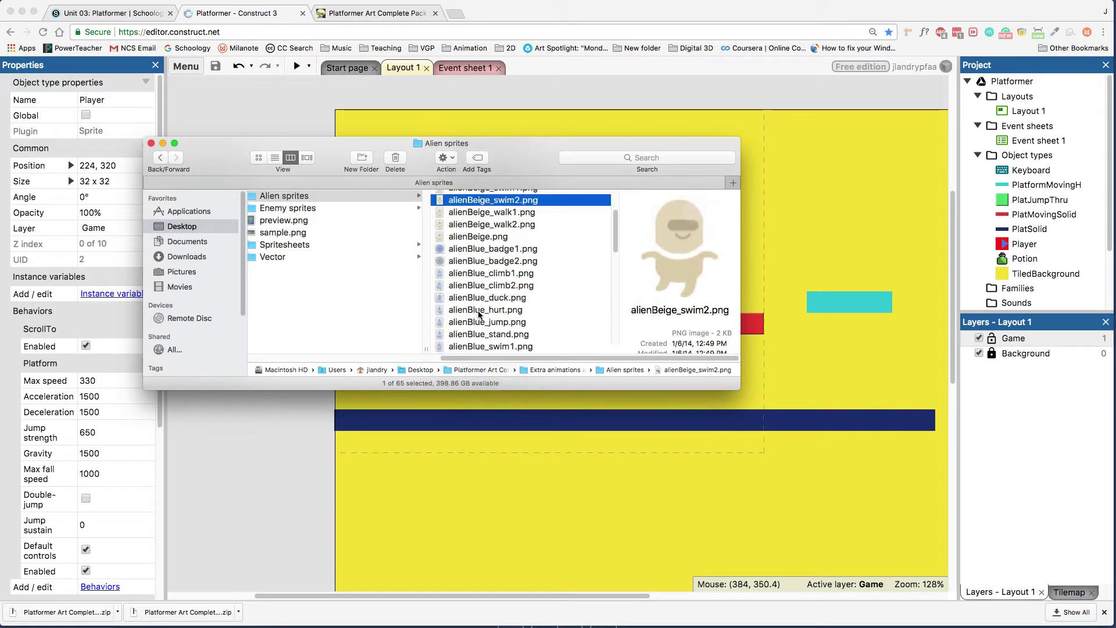
click(479, 311)
scroll(526, 326, down, 4)
scroll(525, 316, down, 2)
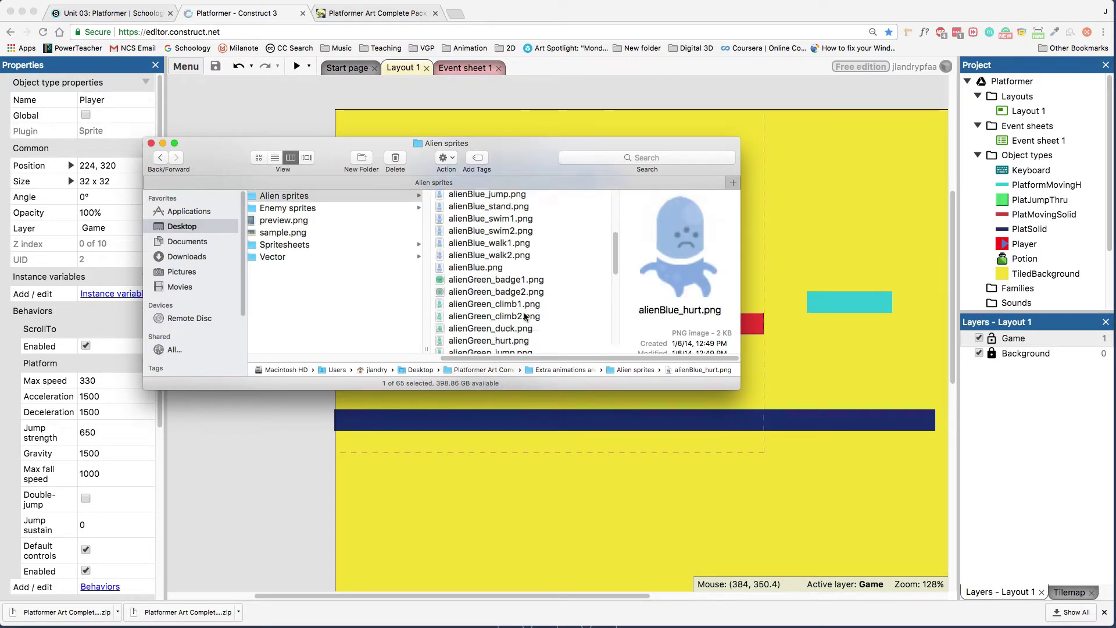
Preview the green alien's climbing, walking, swimming, standing, hurt and ducking sprites in the Alien sprites folder.
click(500, 300)
scroll(500, 300, down, 4)
click(499, 274)
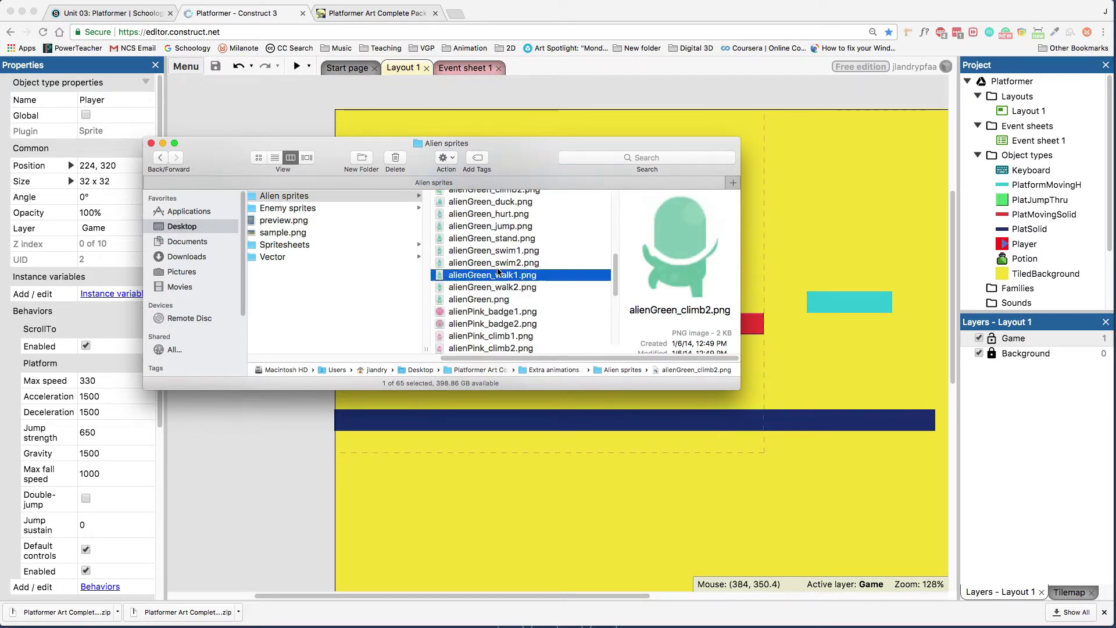
click(505, 288)
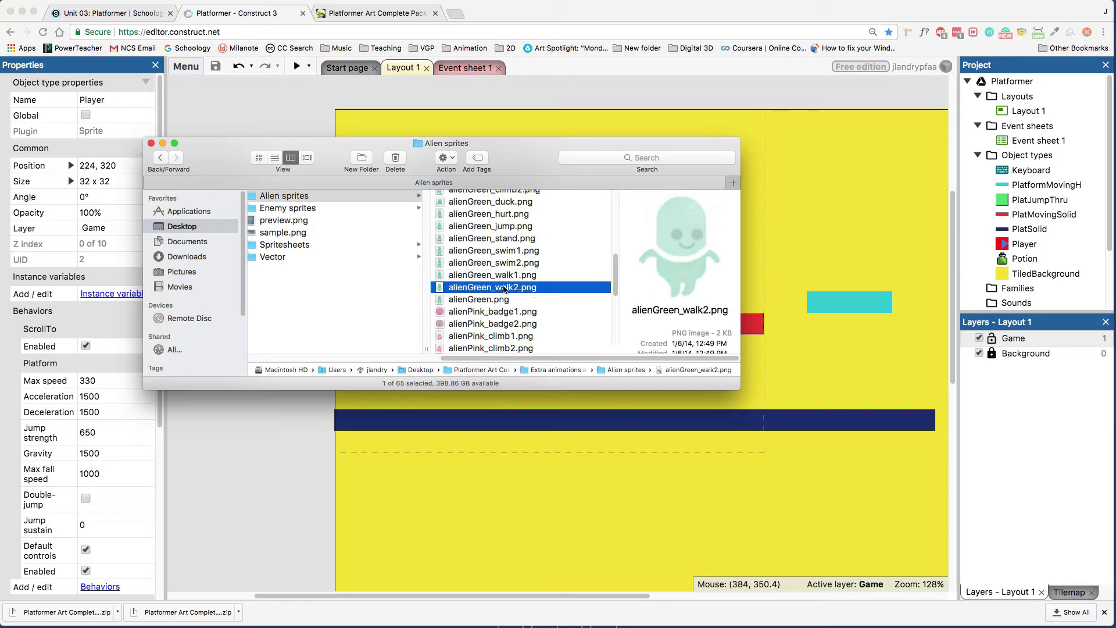
click(498, 254)
click(503, 238)
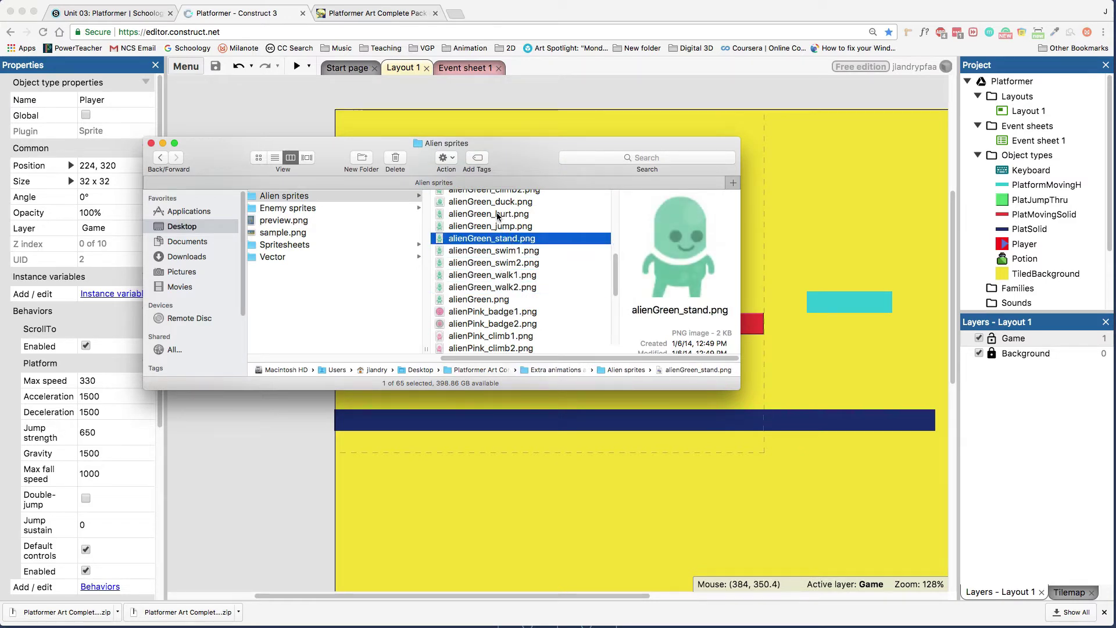
click(498, 214)
click(497, 201)
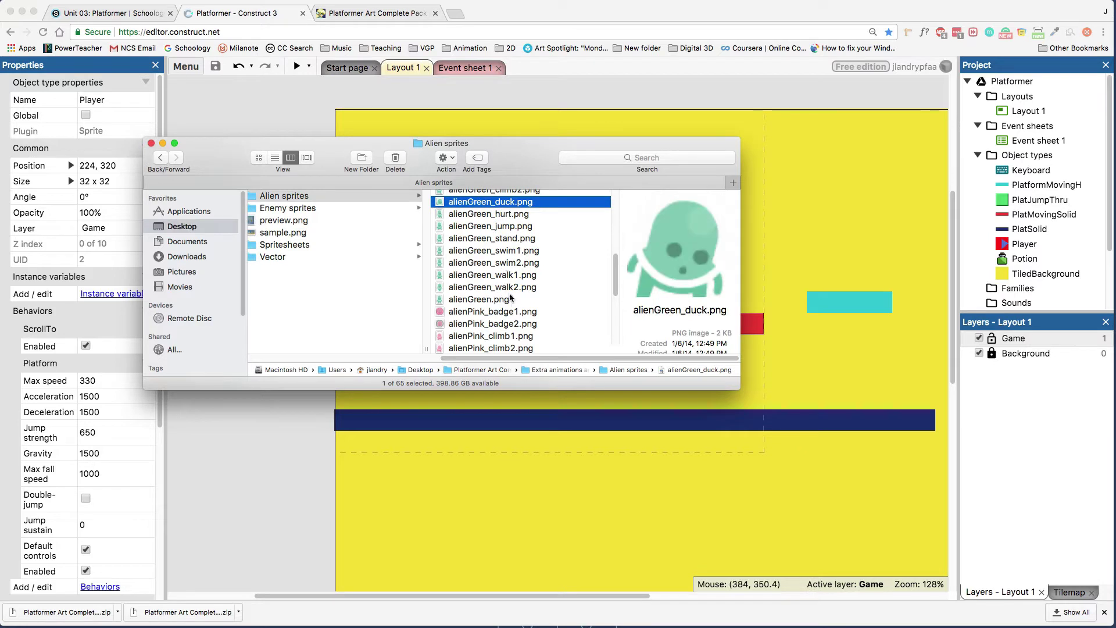
Preview alienPink_hurt.png and alienYellow_swim2.png to compare the pink and yellow aliens.
scroll(505, 279, down, 5)
click(499, 275)
scroll(500, 291, down, 8)
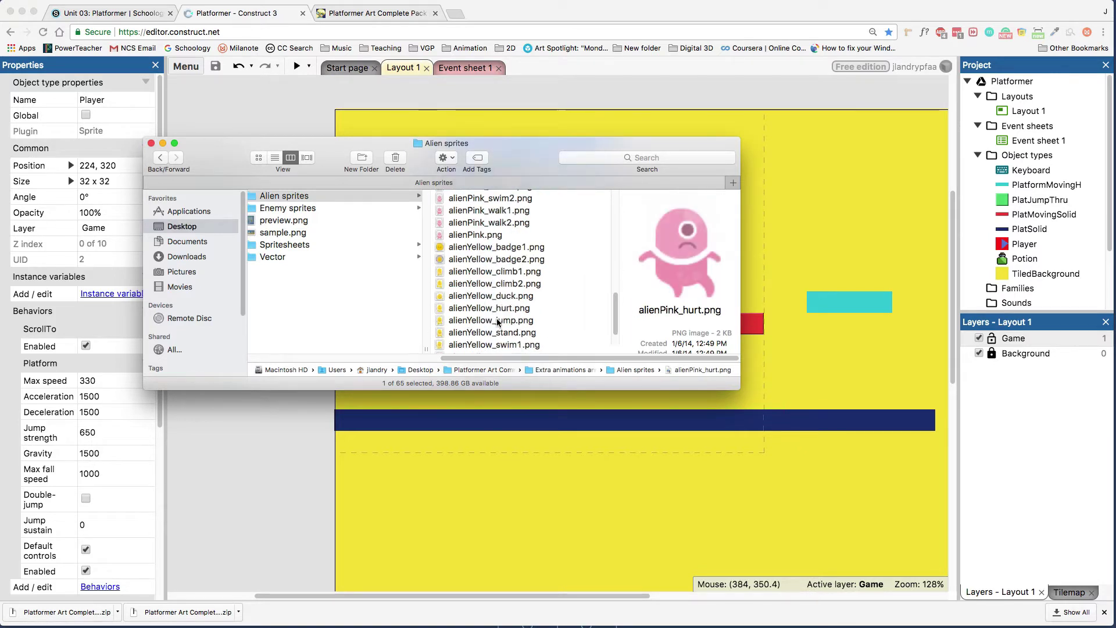
click(493, 311)
scroll(500, 314, up, 10)
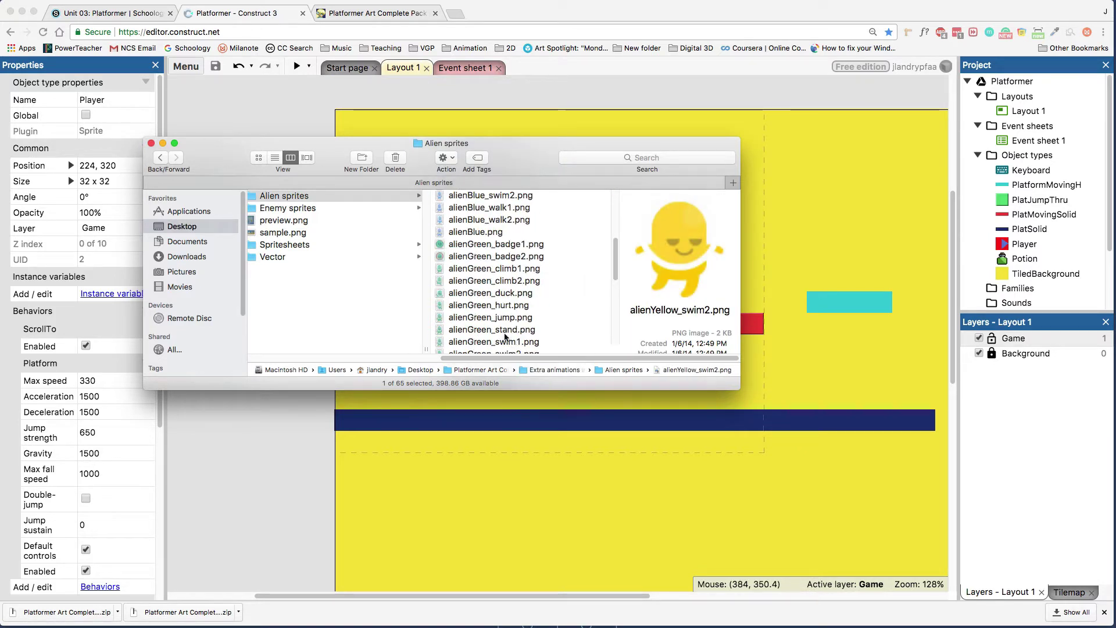
Make the Finder window taller, preview alienBlue_walk1.png and alienBlue_jump.png, and move the window aside to reveal more of the layout.
drag(531, 390, 526, 484)
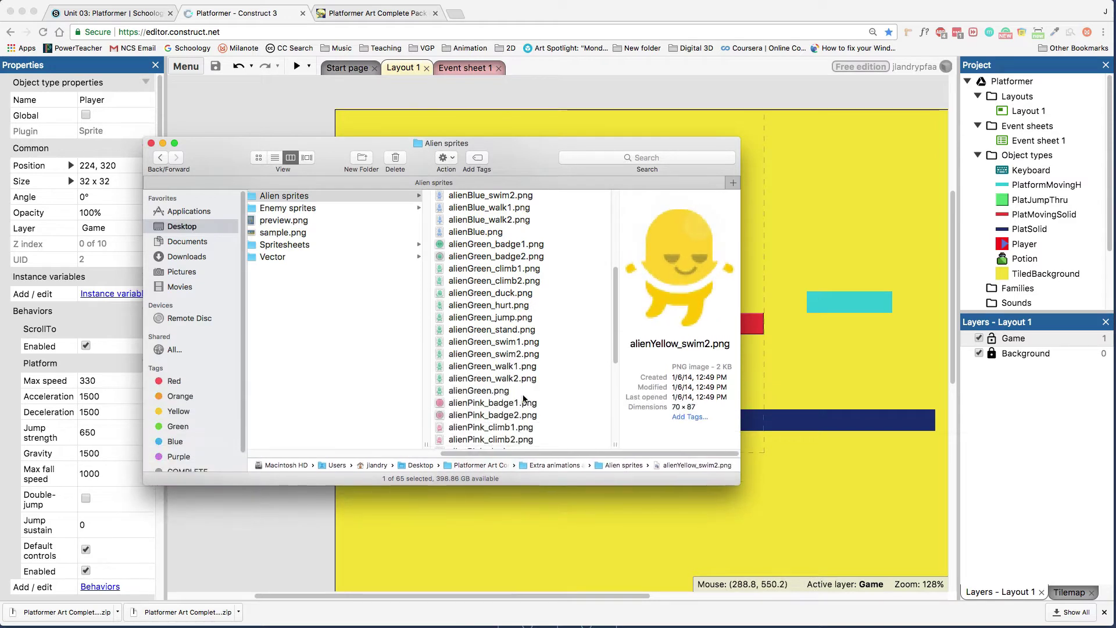
scroll(523, 399, up, 7)
scroll(524, 398, up, 1)
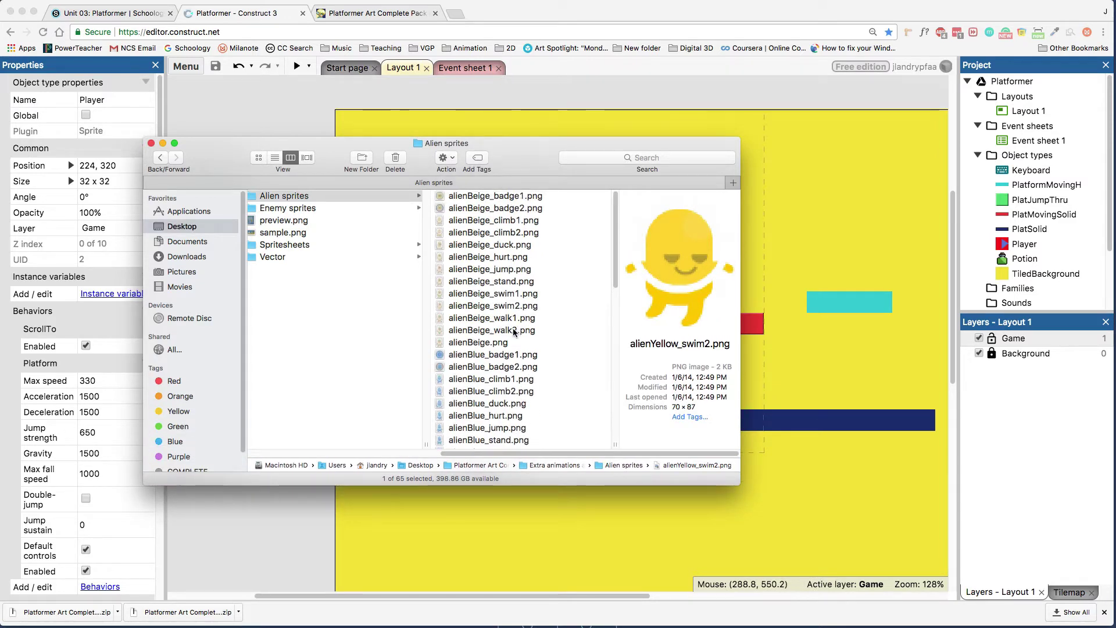
scroll(524, 331, down, 5)
click(506, 351)
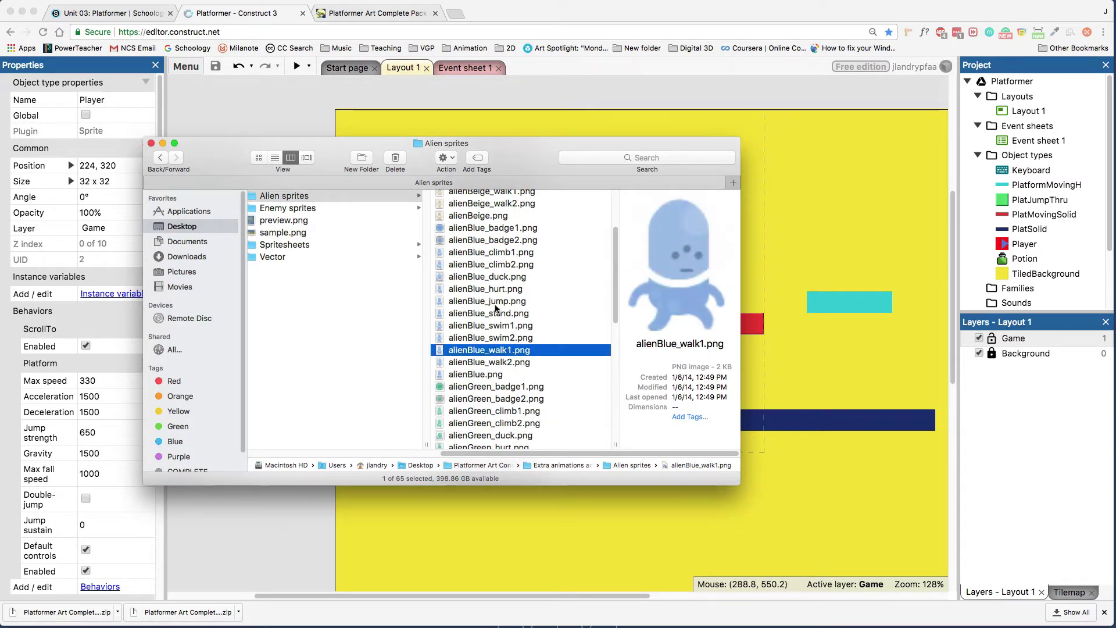
click(489, 302)
drag(523, 174, 393, 200)
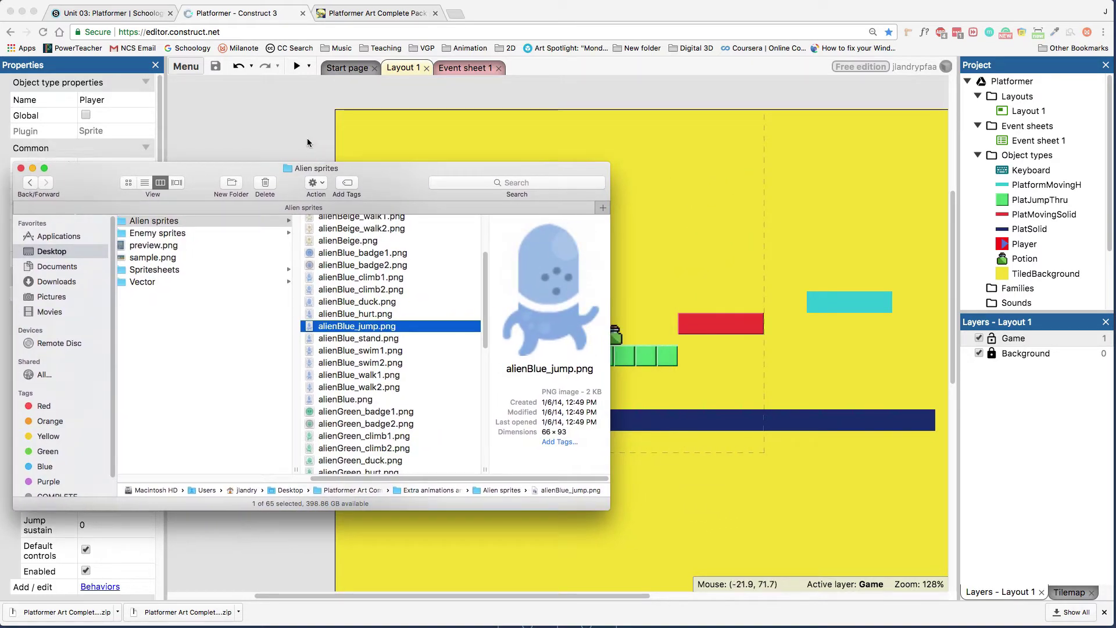
Return to Construct 3 and open the Player sprite in the Animations Editor with its whole image in view.
click(307, 142)
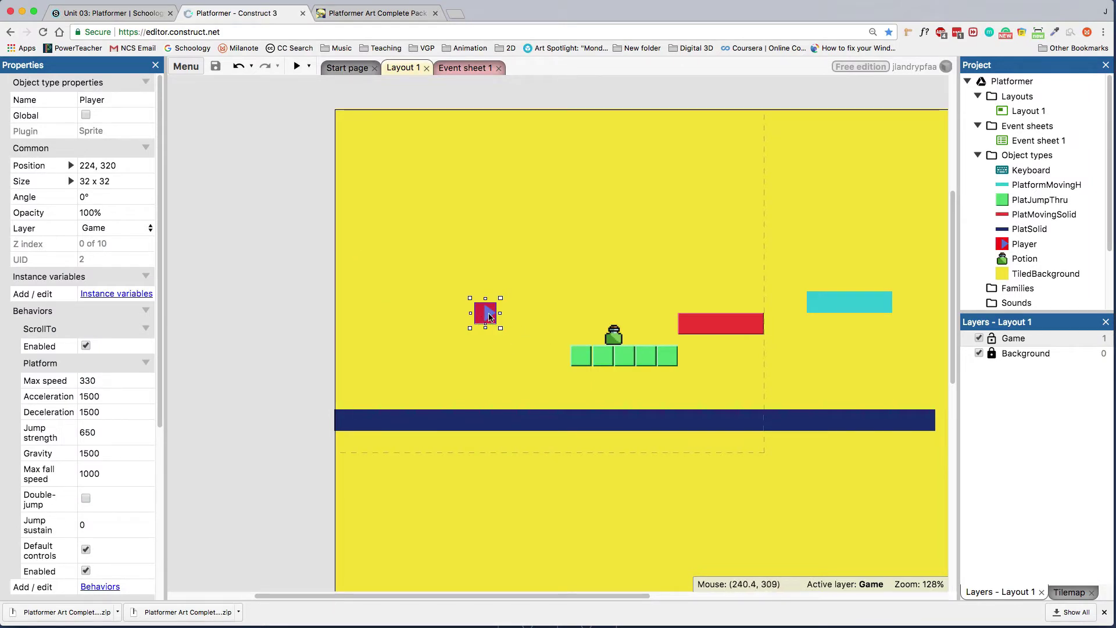
click(1024, 248)
double_click(1024, 247)
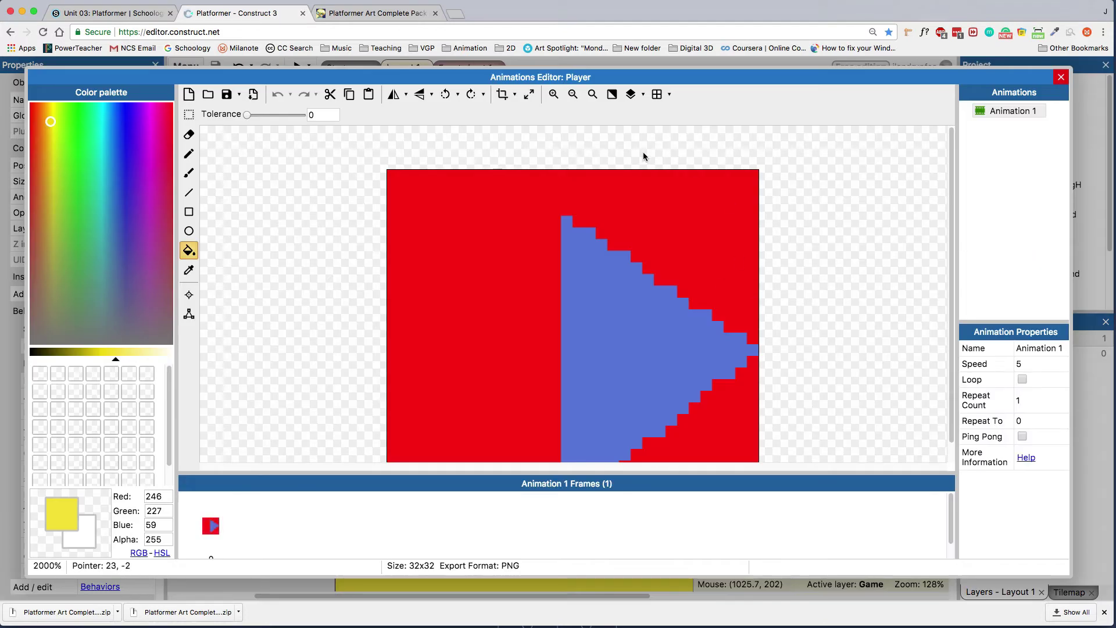
click(591, 93)
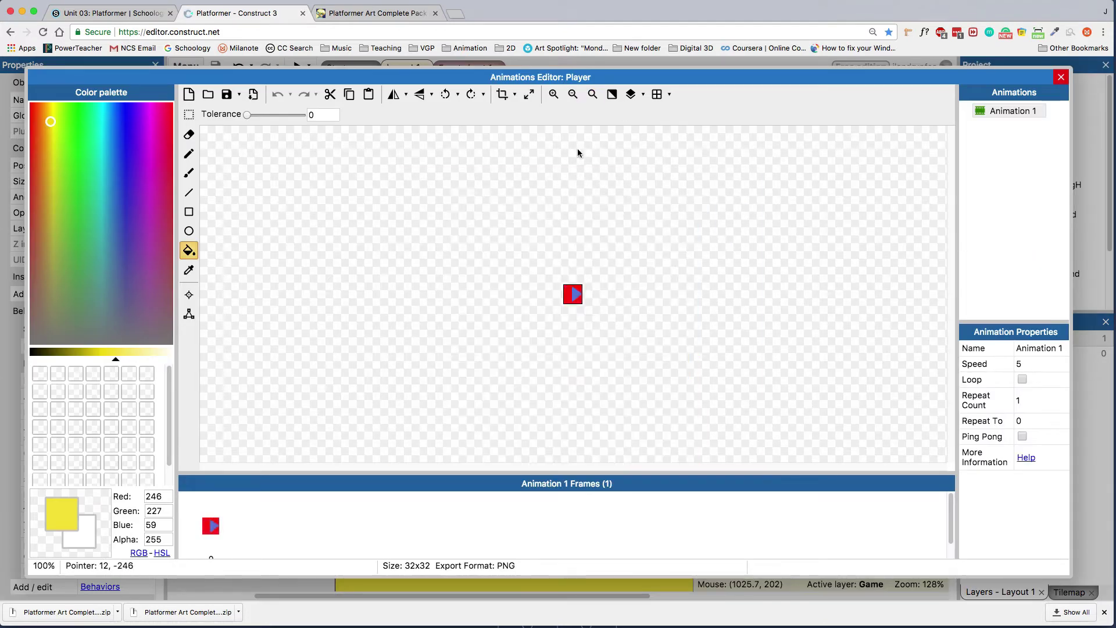
click(554, 94)
click(555, 94)
click(554, 94)
click(554, 94)
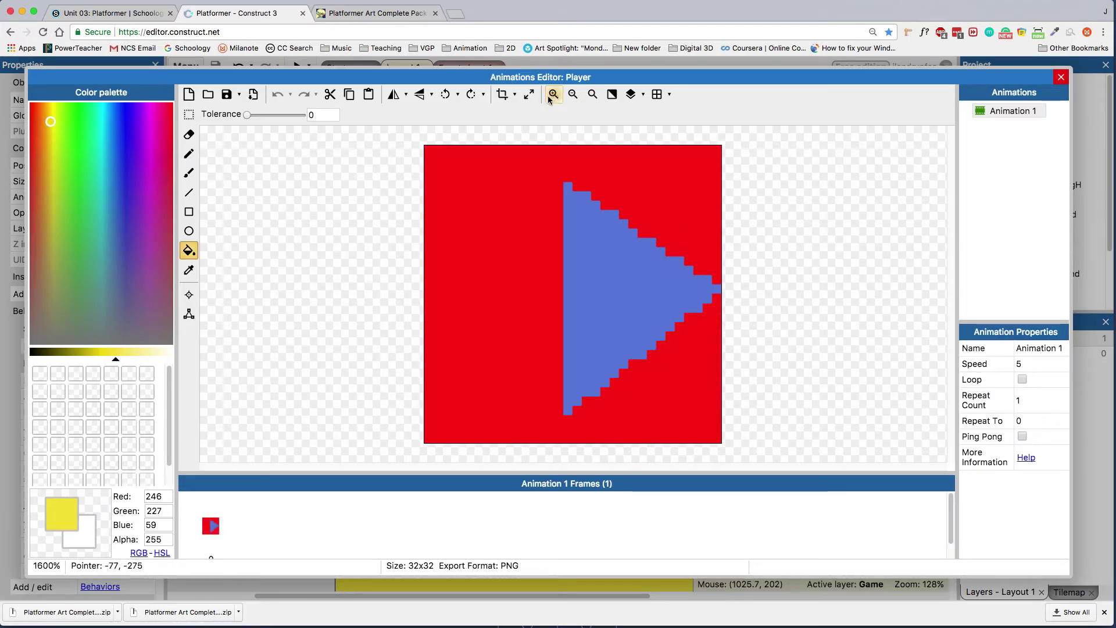
Start loading an image into the Player's frame and browse to the Alien sprites folder of the Platformer Art Complete Pack.
click(208, 94)
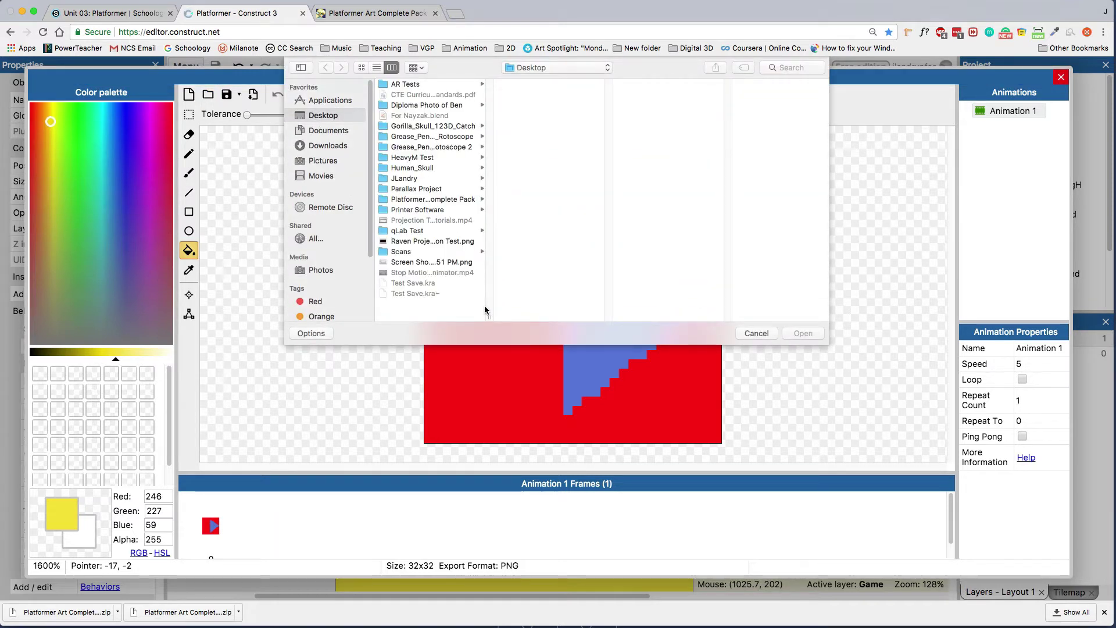
drag(491, 317, 567, 317)
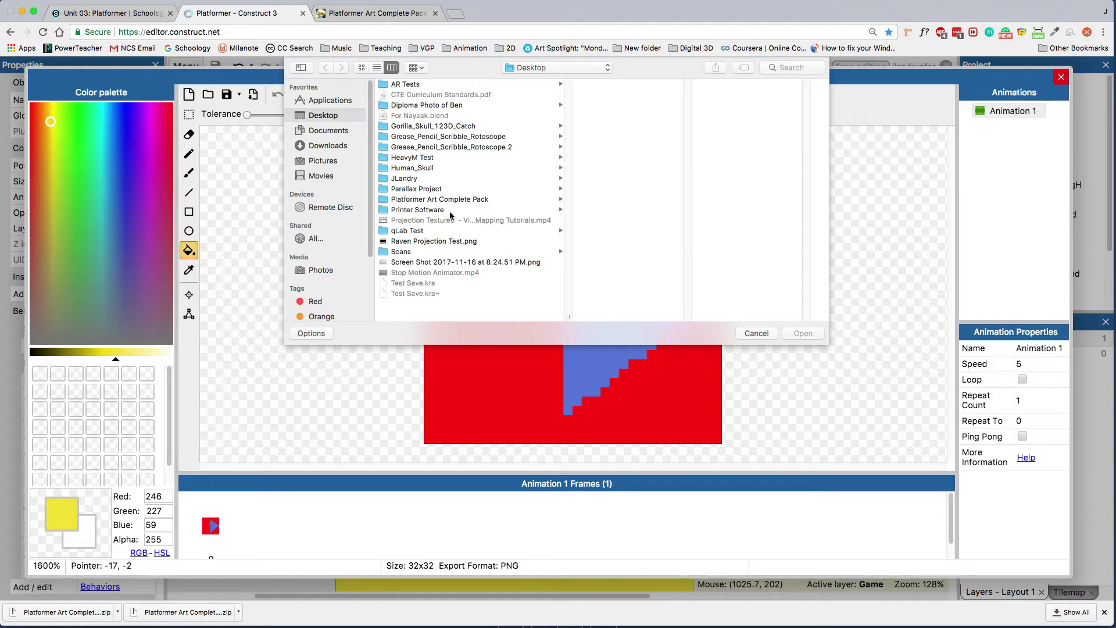
click(440, 200)
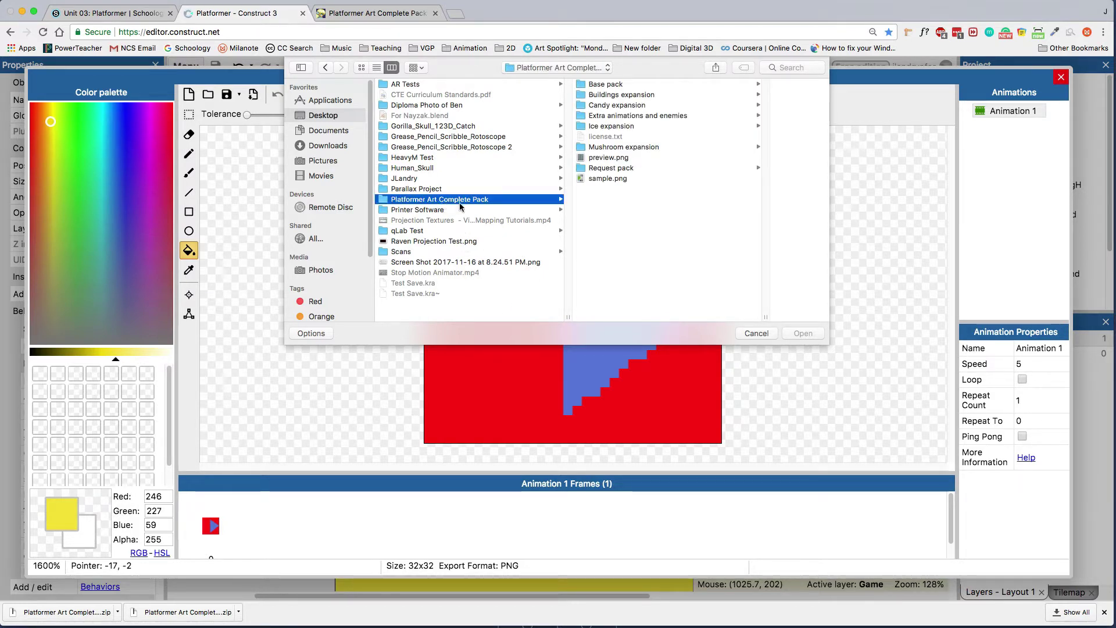
click(627, 115)
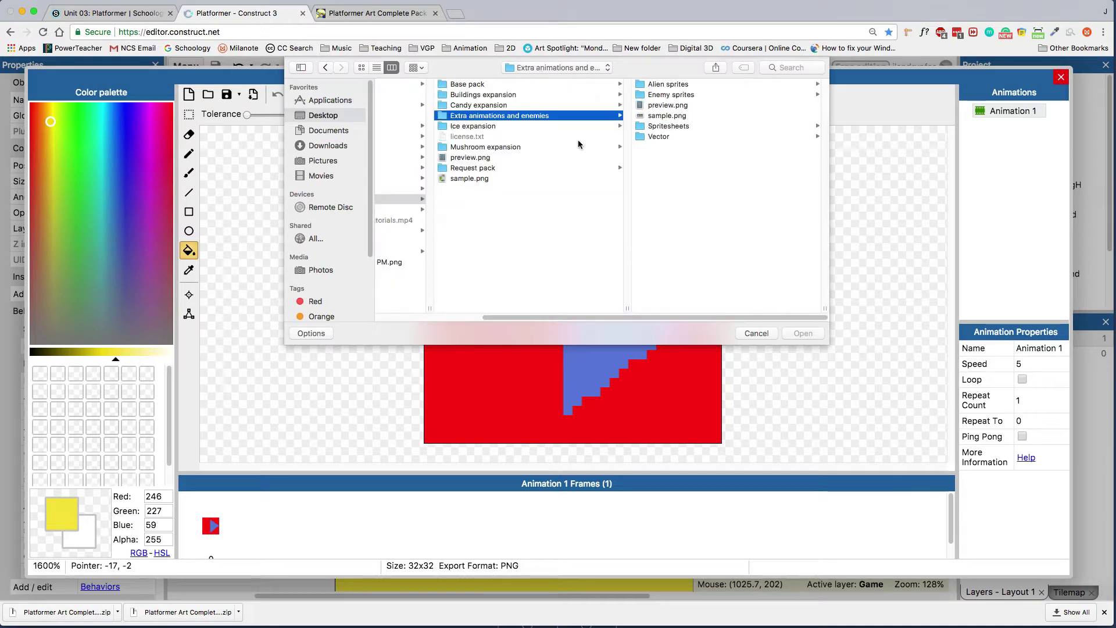
click(658, 84)
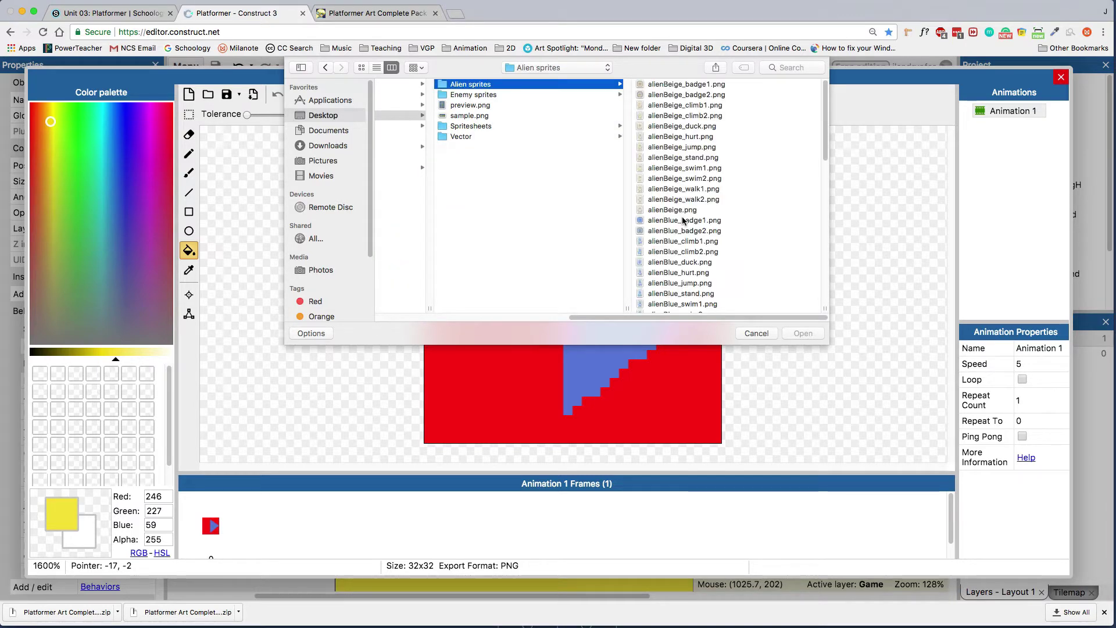
Load alienBlue_stand.png as the image of the Player's first animation frame.
click(680, 240)
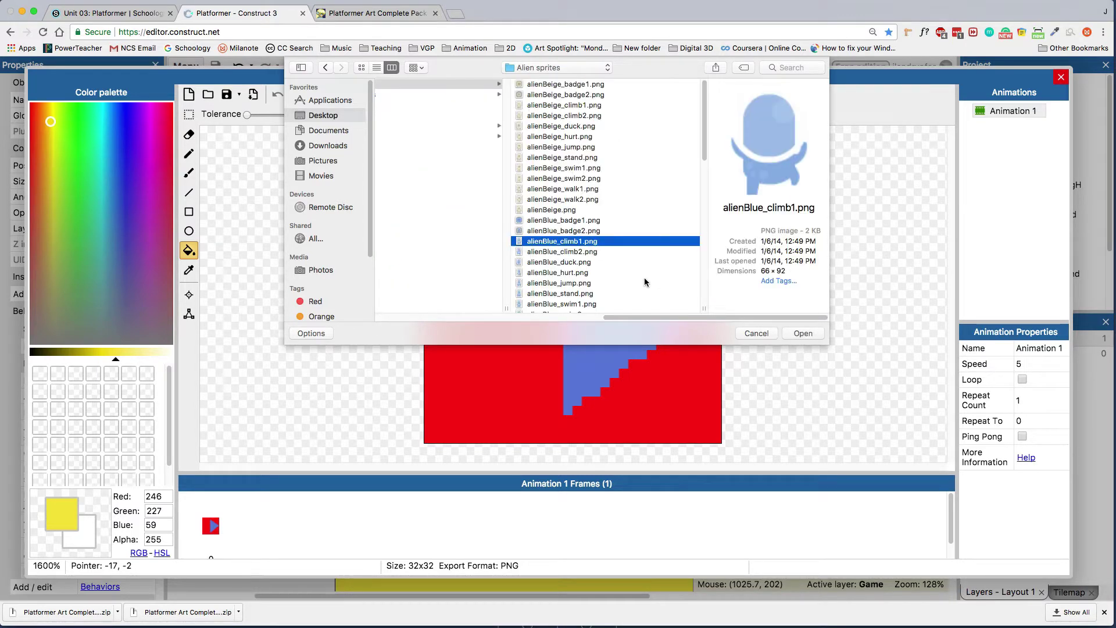
key(Down)
key(Down)
key(Down)
key(Down)
key(Down)
scroll(649, 266, down, 1)
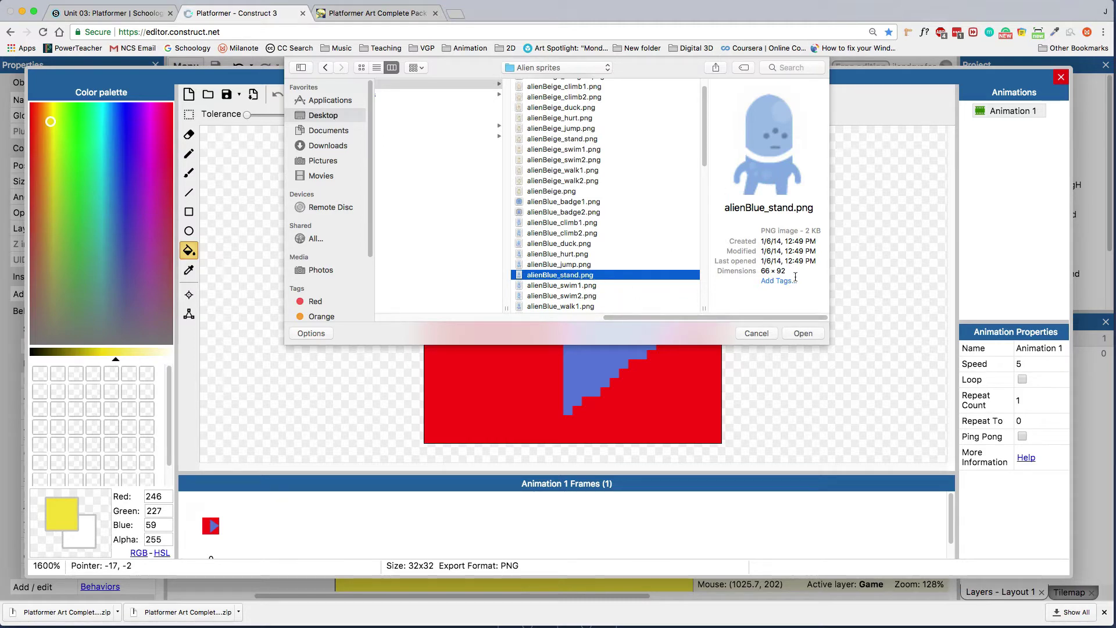
click(804, 333)
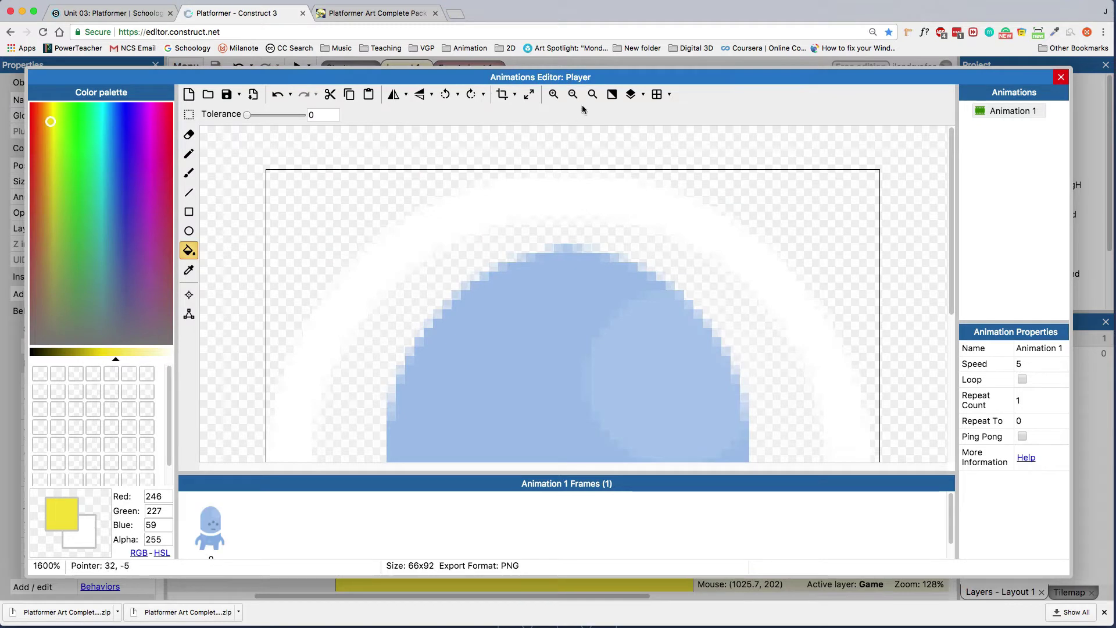
click(574, 95)
click(574, 95)
click(575, 96)
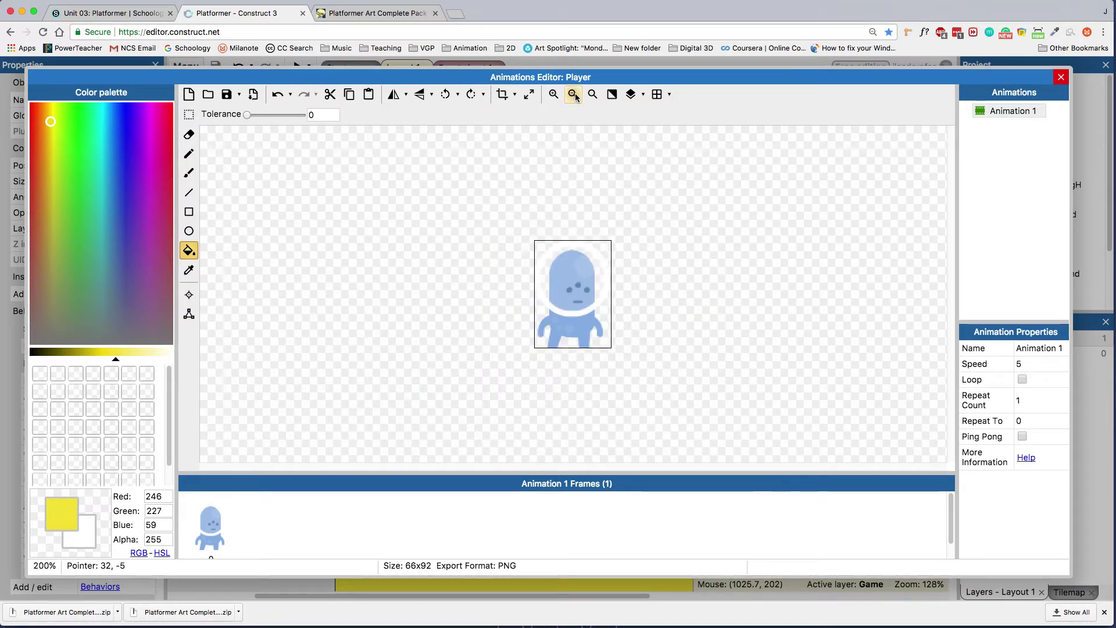
click(554, 95)
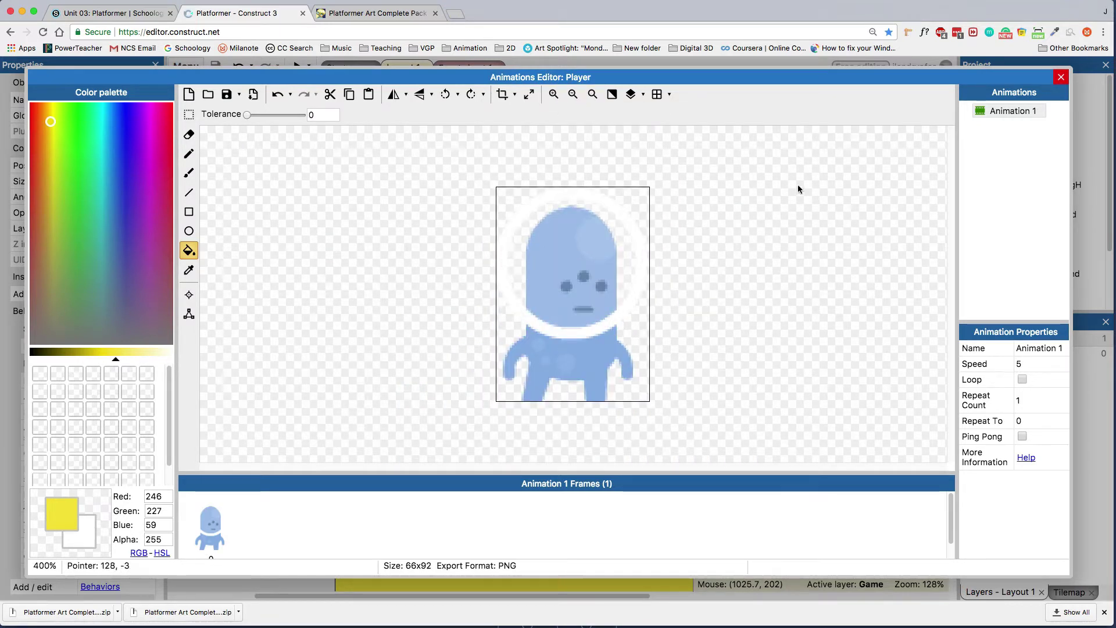
Rename the Player's Animation 1 to Idle and close the Animations Editor.
right_click(1009, 111)
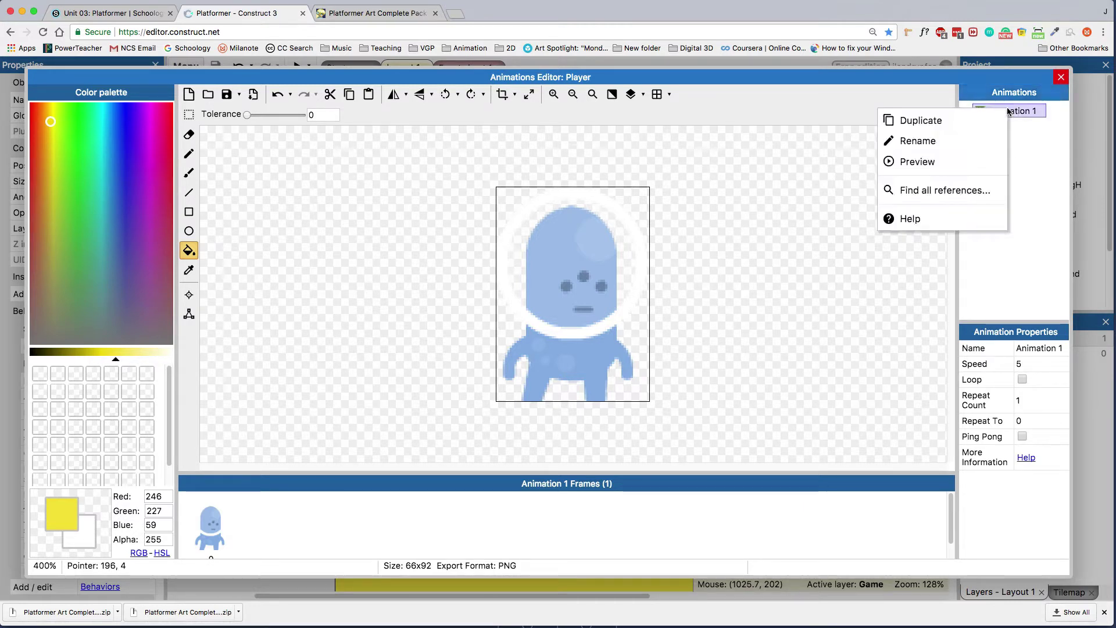
click(965, 141)
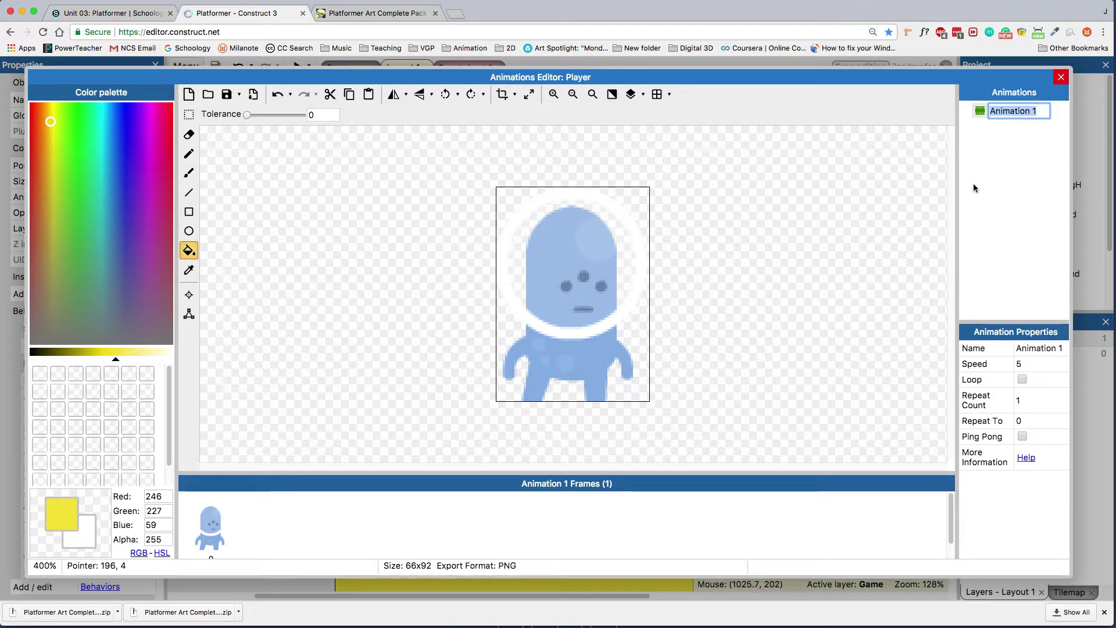
key(BackSpace)
text(Idle)
key(Return)
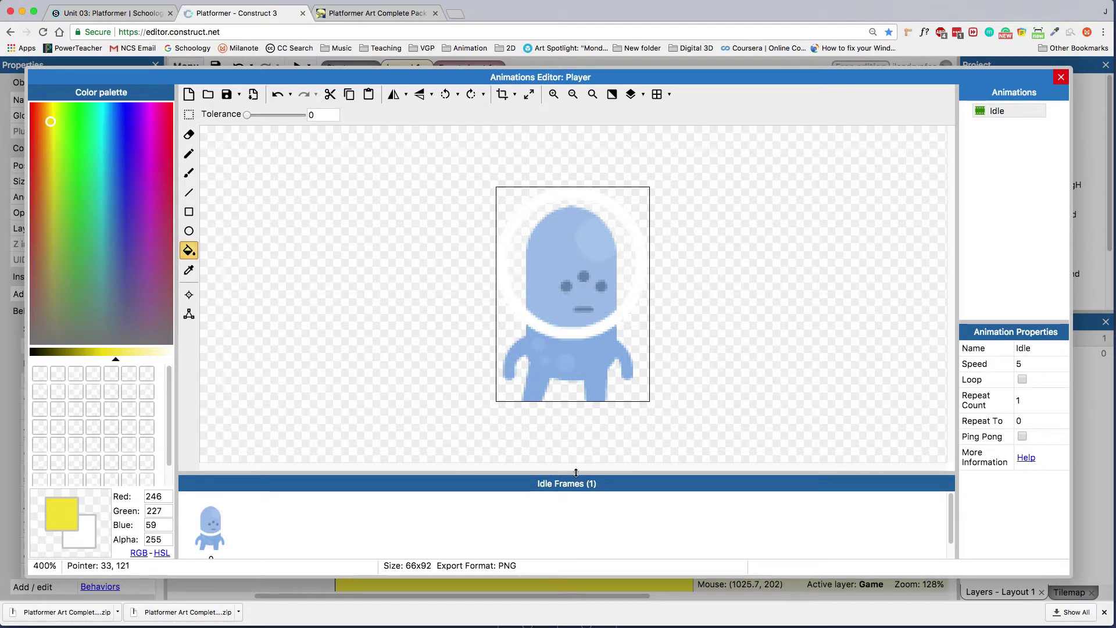
drag(575, 471, 579, 457)
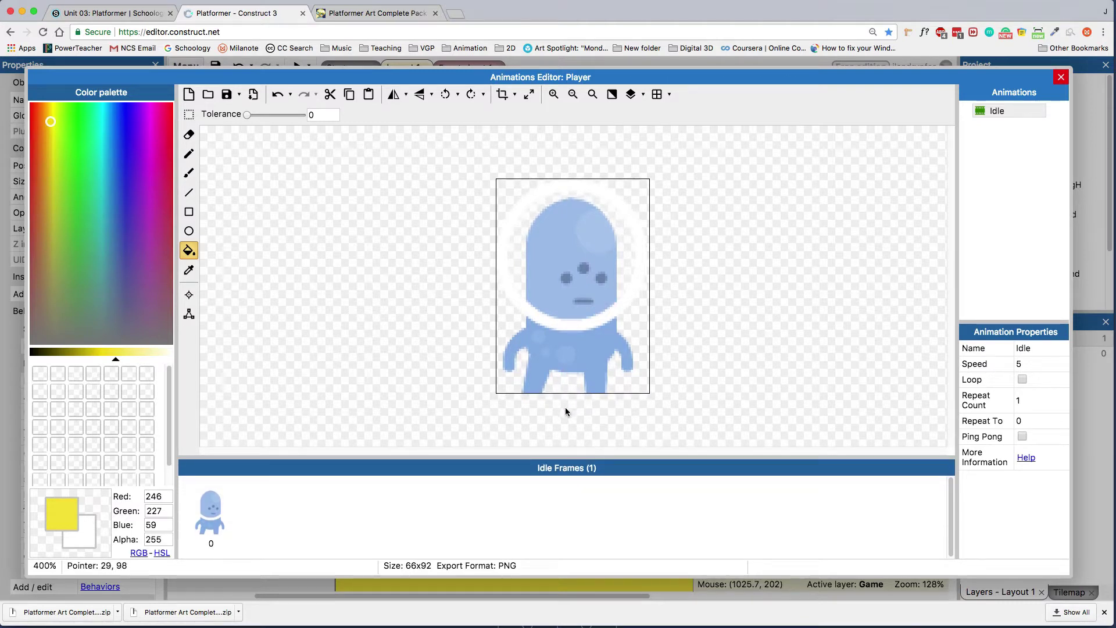
click(1061, 78)
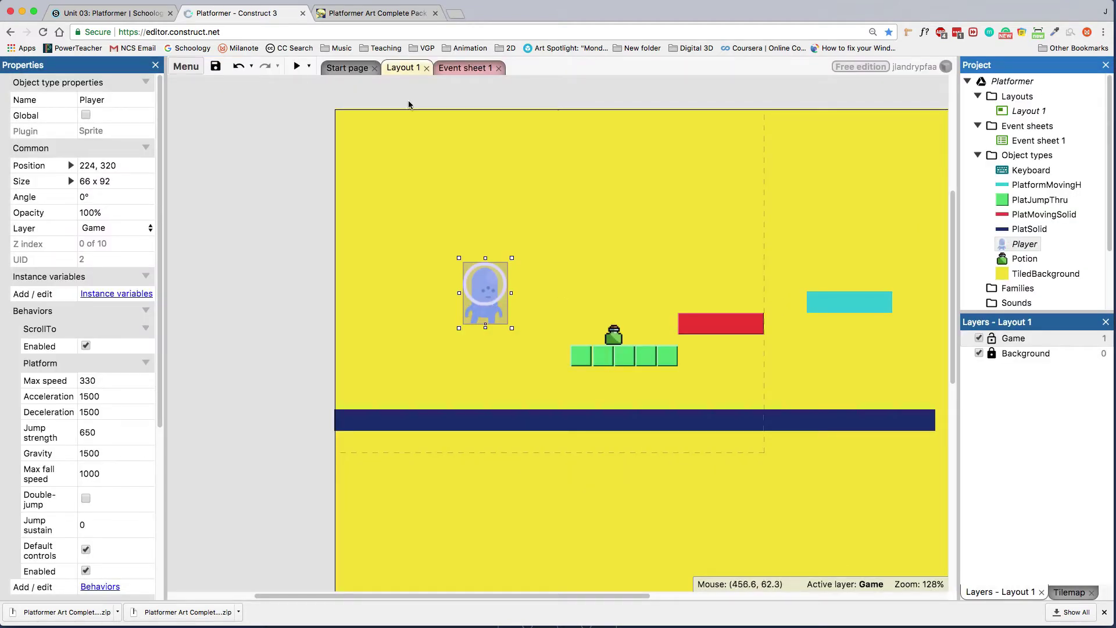
Preview the layout and test the Player's walking, mirroring and jumping on the solid platform.
click(466, 68)
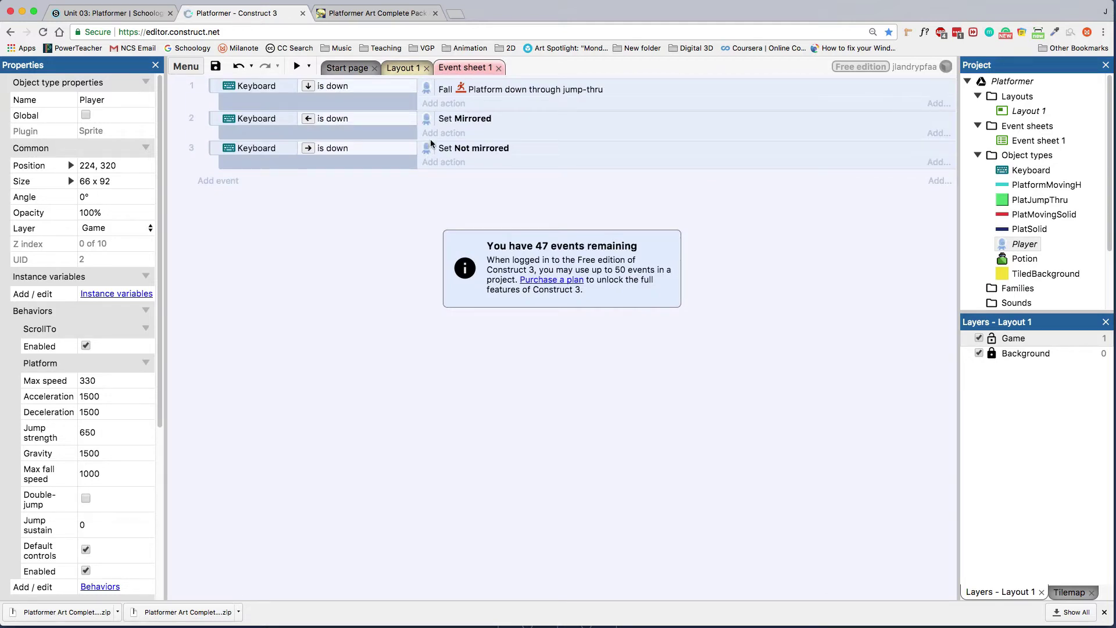
click(400, 69)
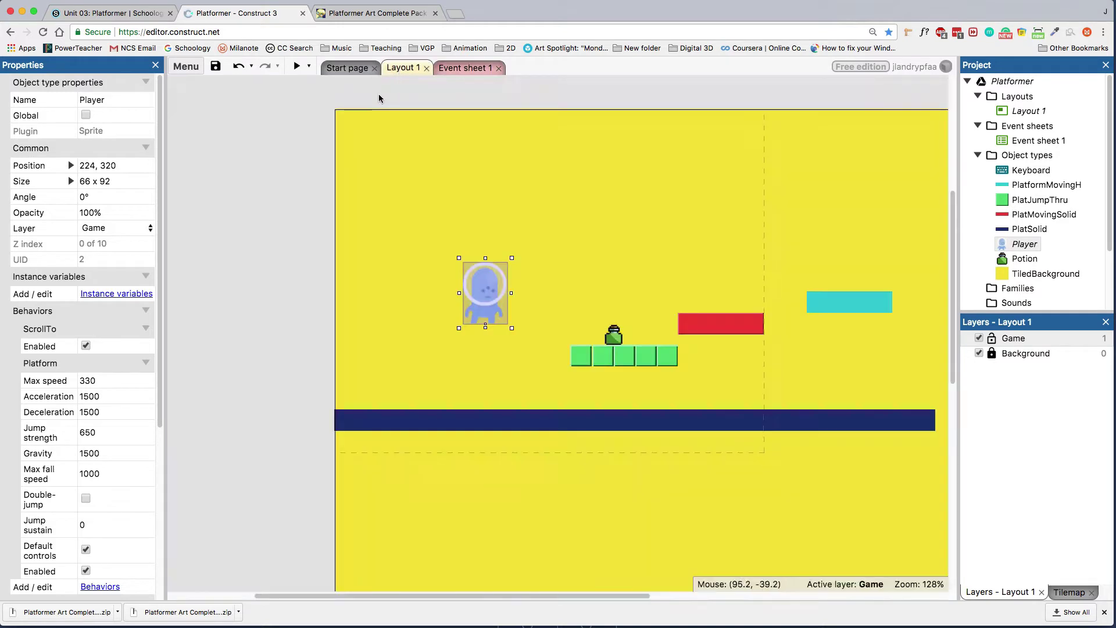
click(297, 66)
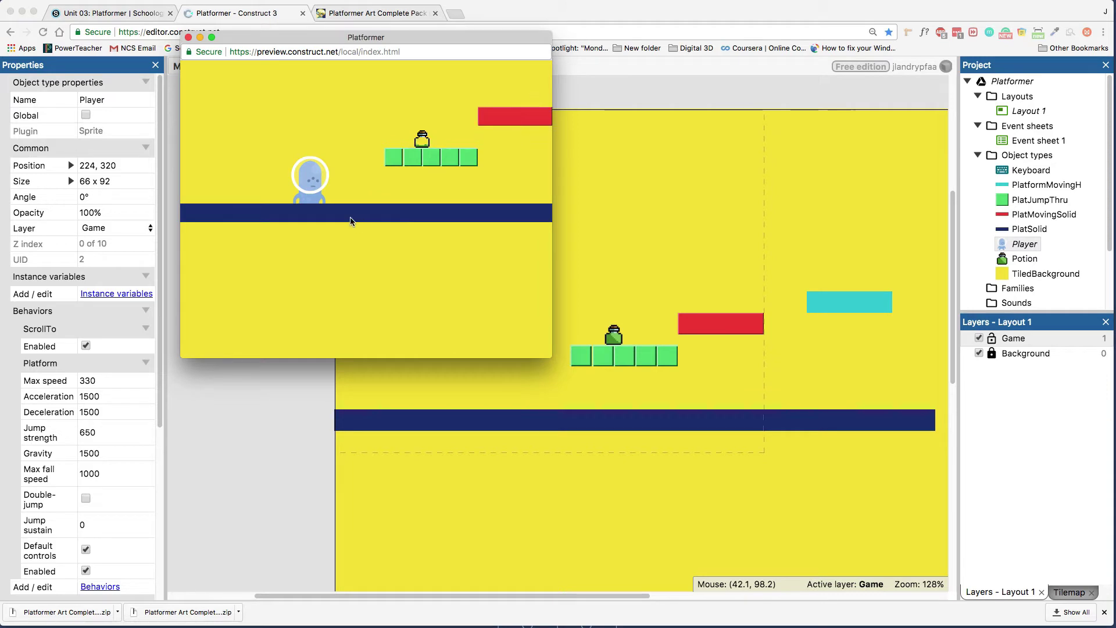
key(Right)
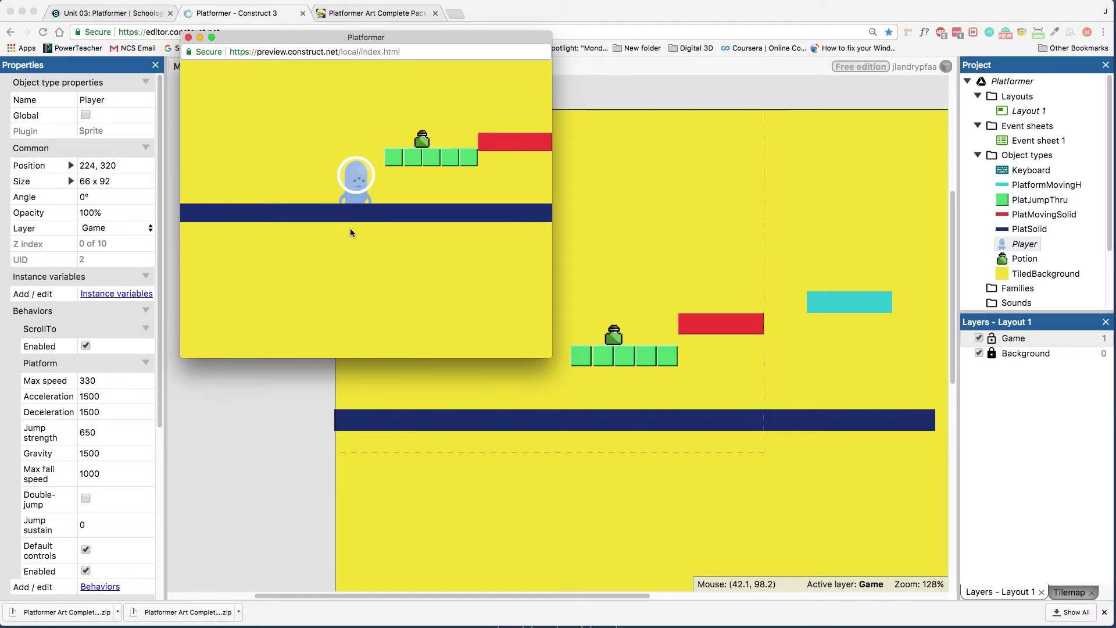
key(Left)
key(Left)
key(Right)
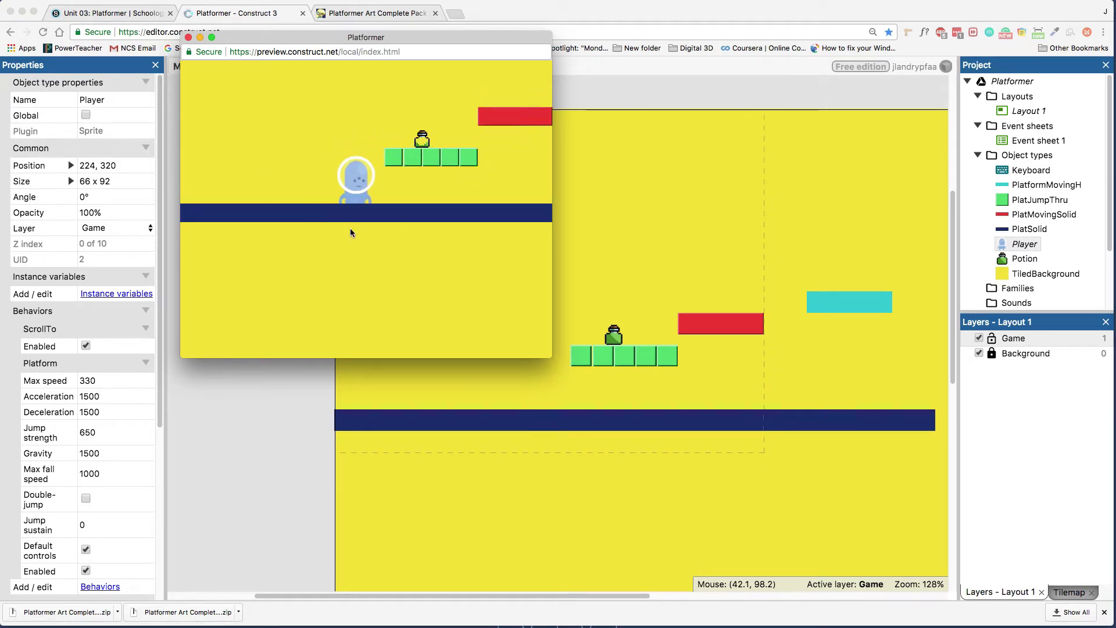
key(Left)
key(Right)
key(Left)
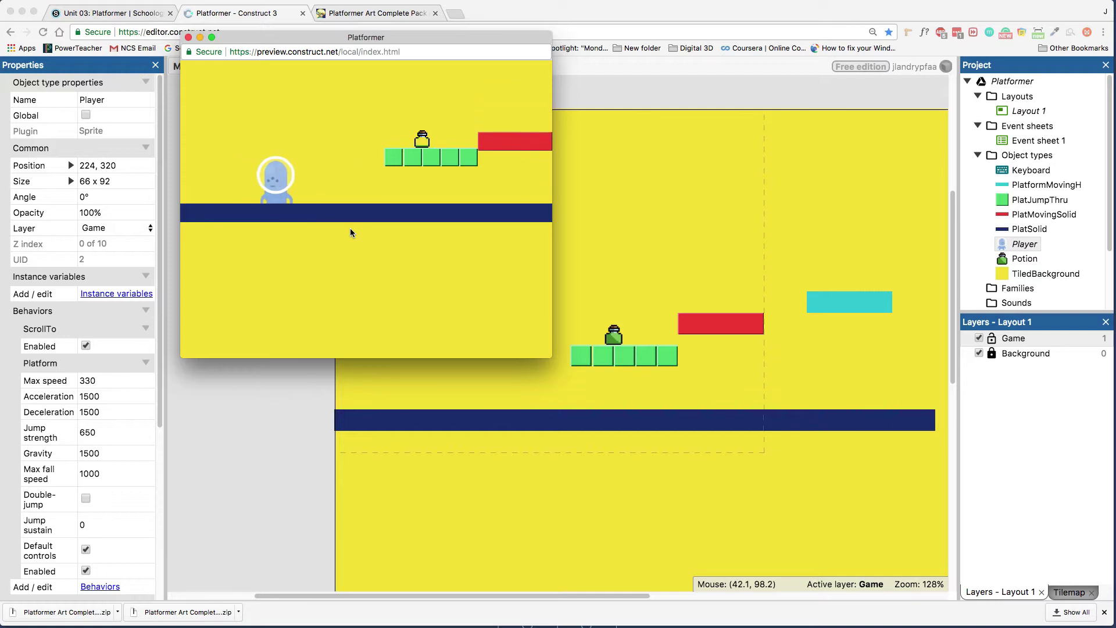
key(Right)
key(Up)
key(Up)
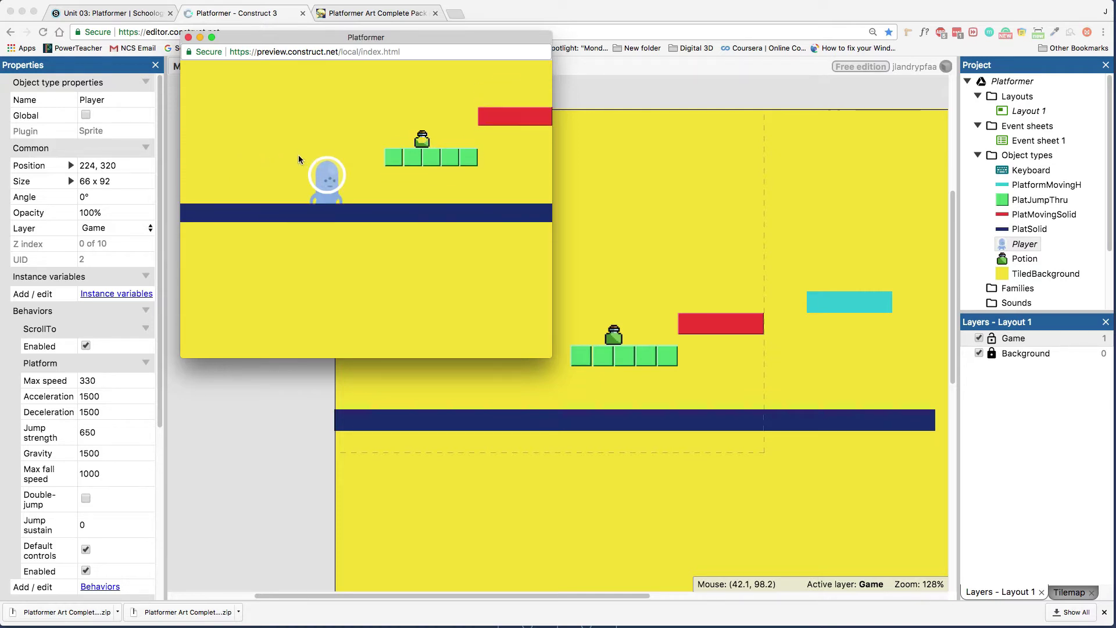
key(Up)
key(Up)
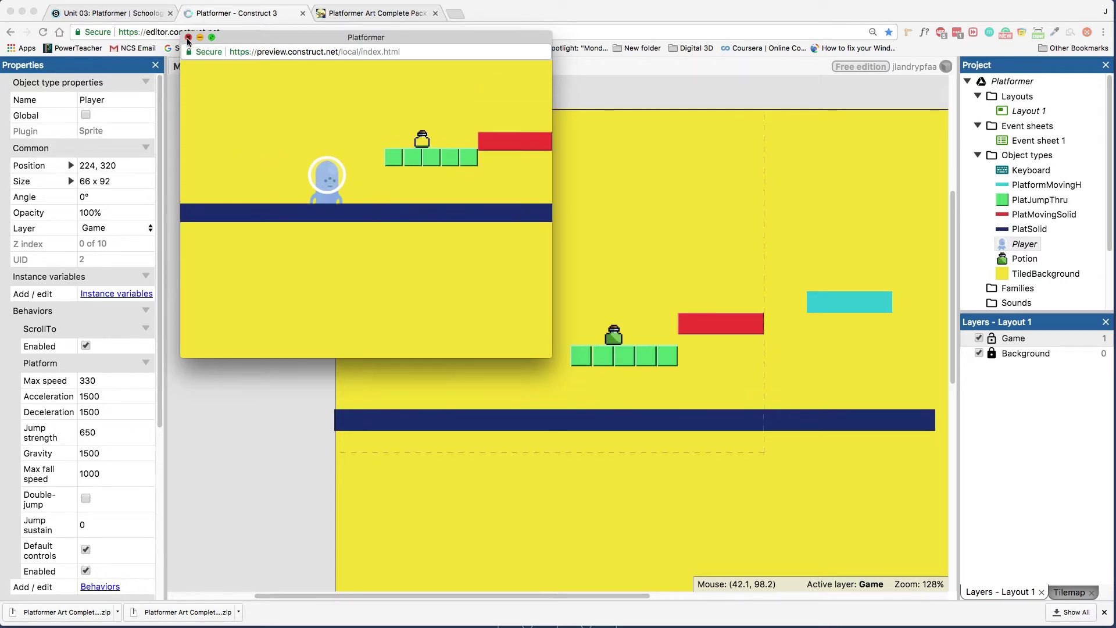
click(188, 37)
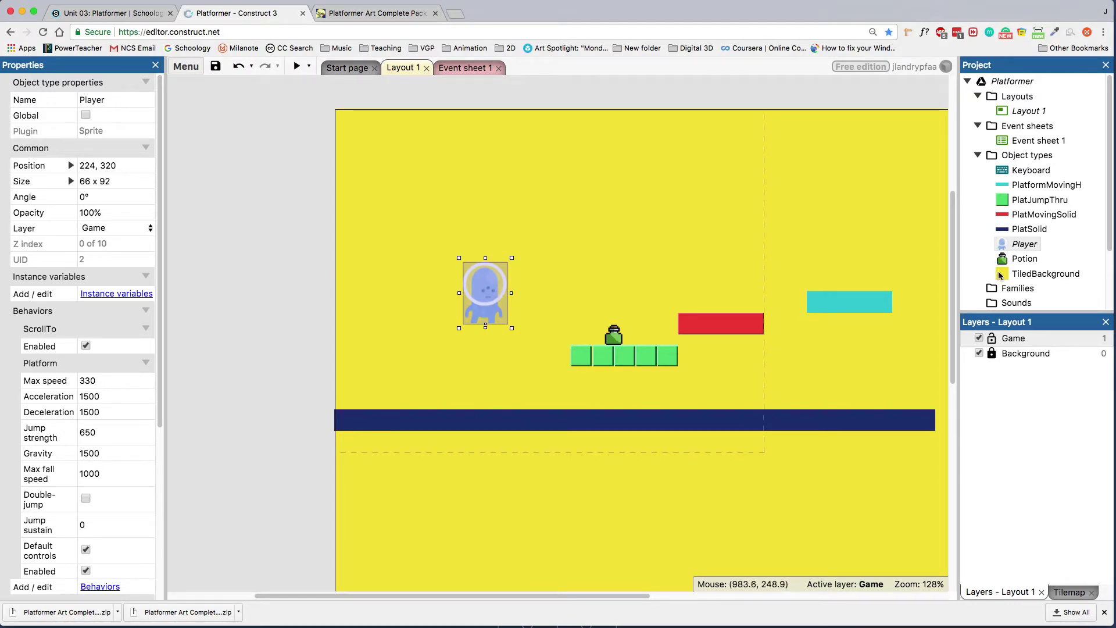
Open the Player in the Animations Editor and quick-assign the Idle frame's origin point to Bottom.
double_click(1022, 244)
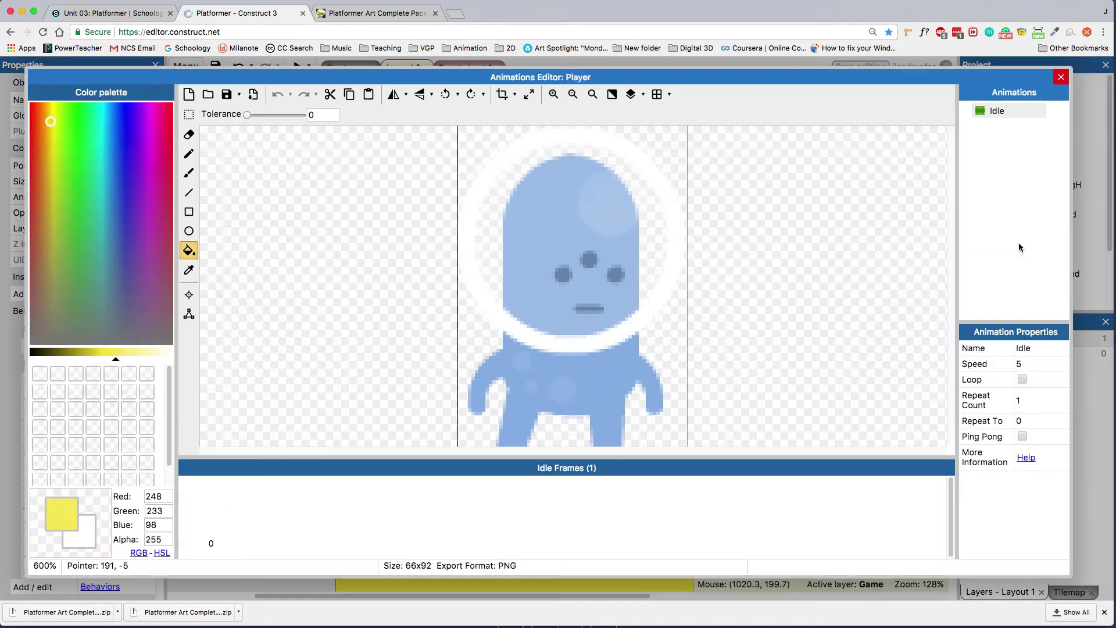
click(573, 94)
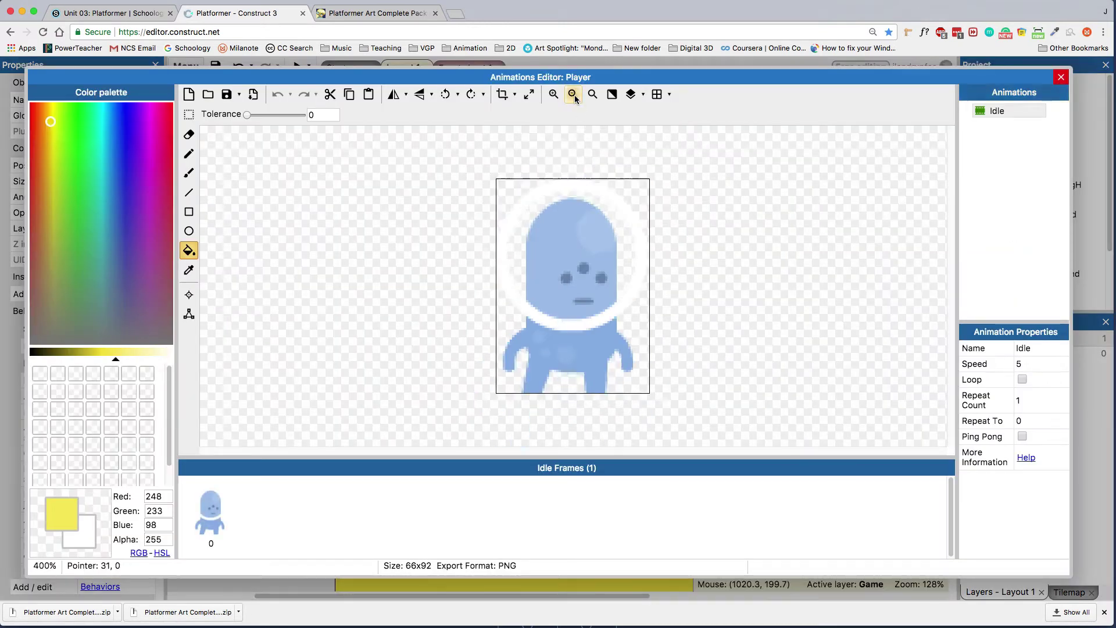
click(184, 297)
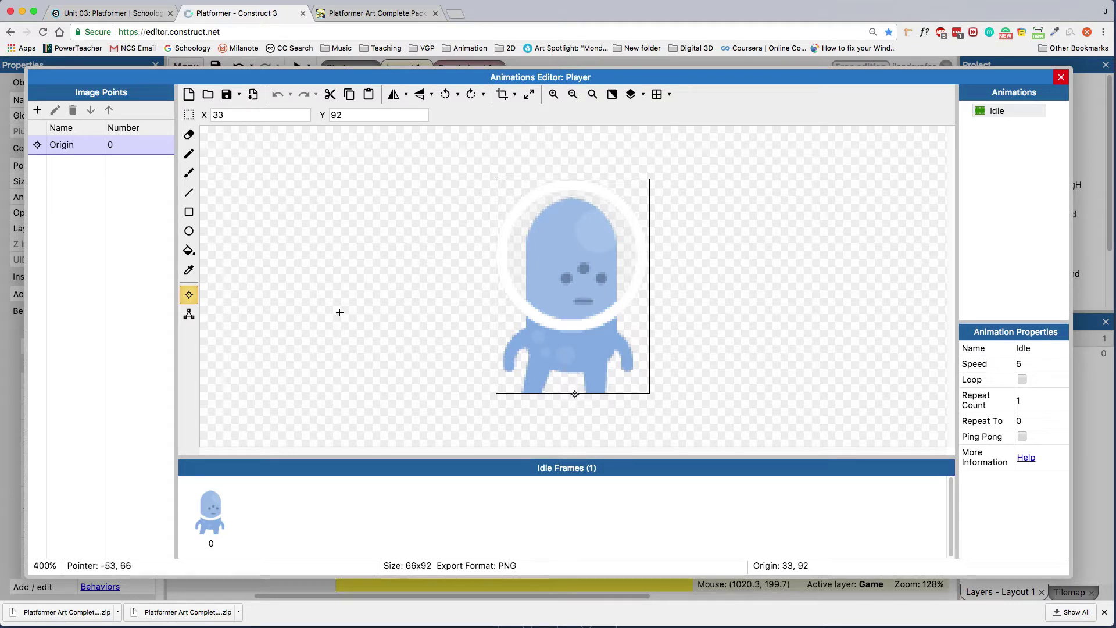
right_click(140, 145)
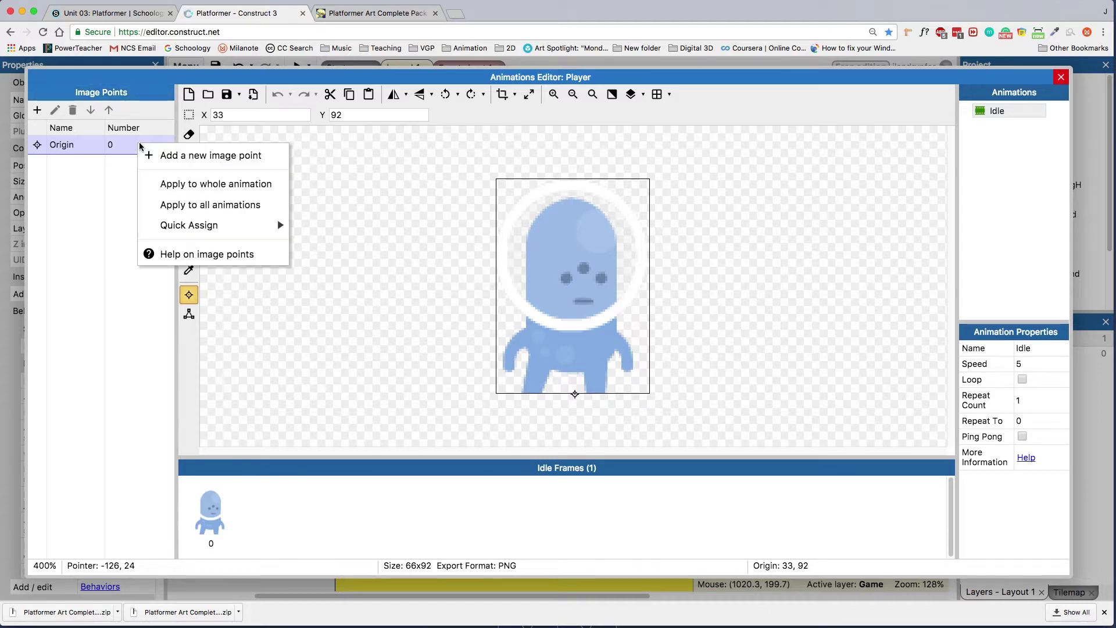
mouse_move(192, 221)
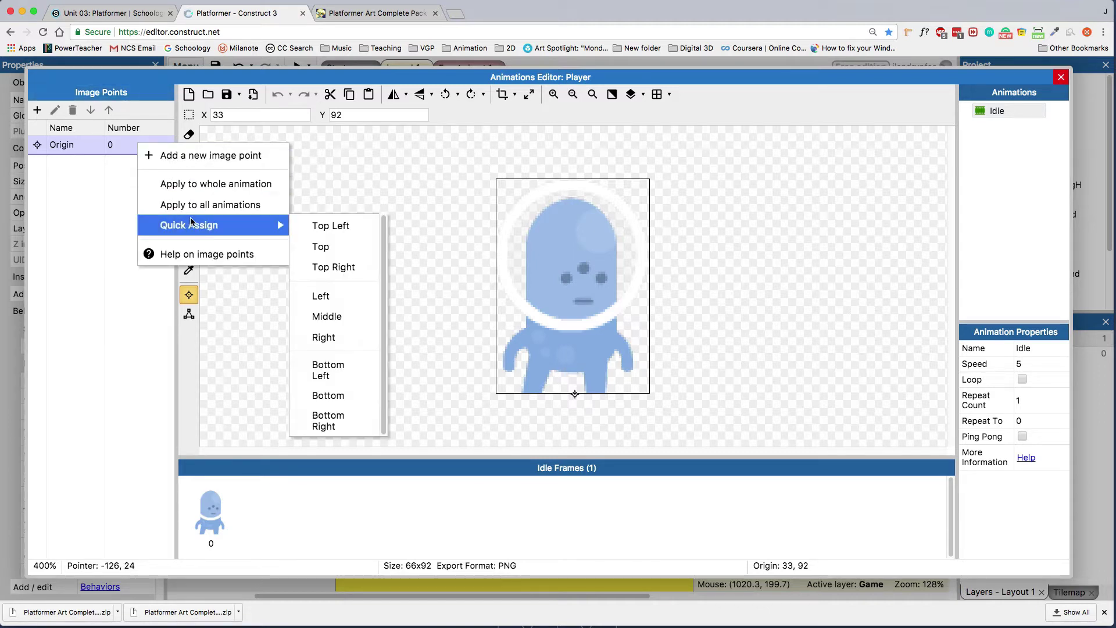
click(335, 400)
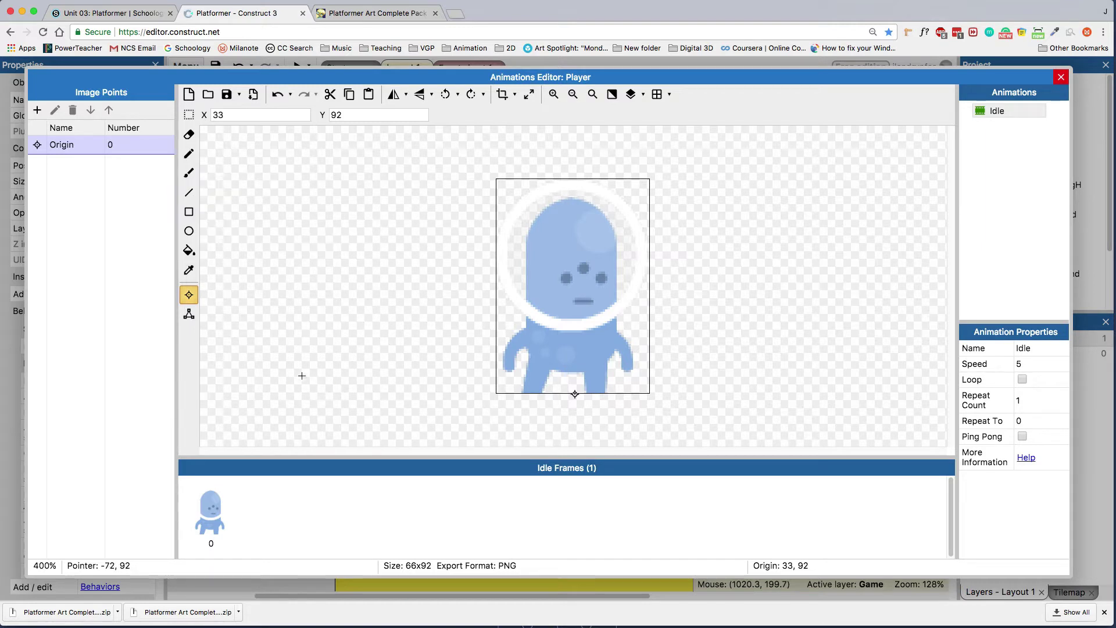
Pull the three lowest collision polygon points of the Idle frame down to 32, 91, 60, 92 and 3, 91.
click(189, 314)
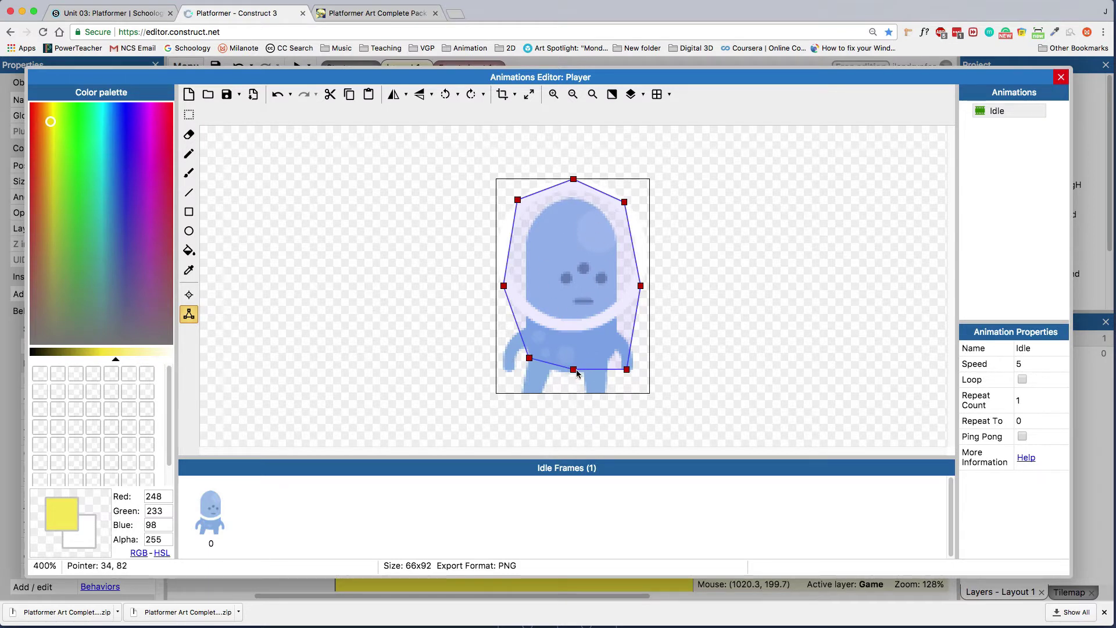
drag(574, 370, 572, 392)
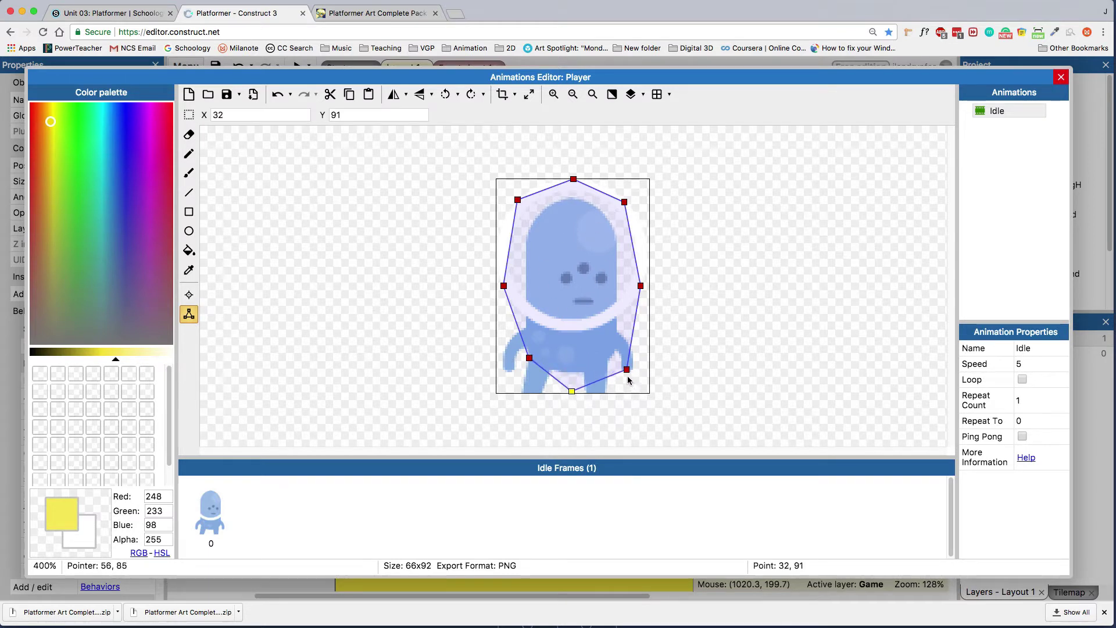
drag(629, 371, 639, 396)
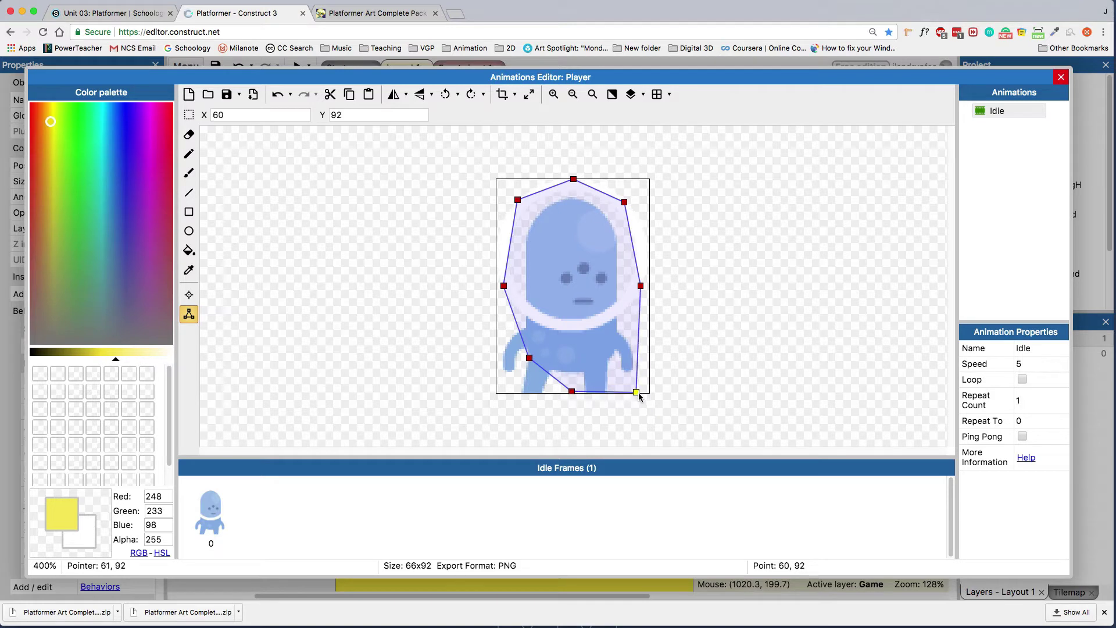
drag(530, 359, 503, 392)
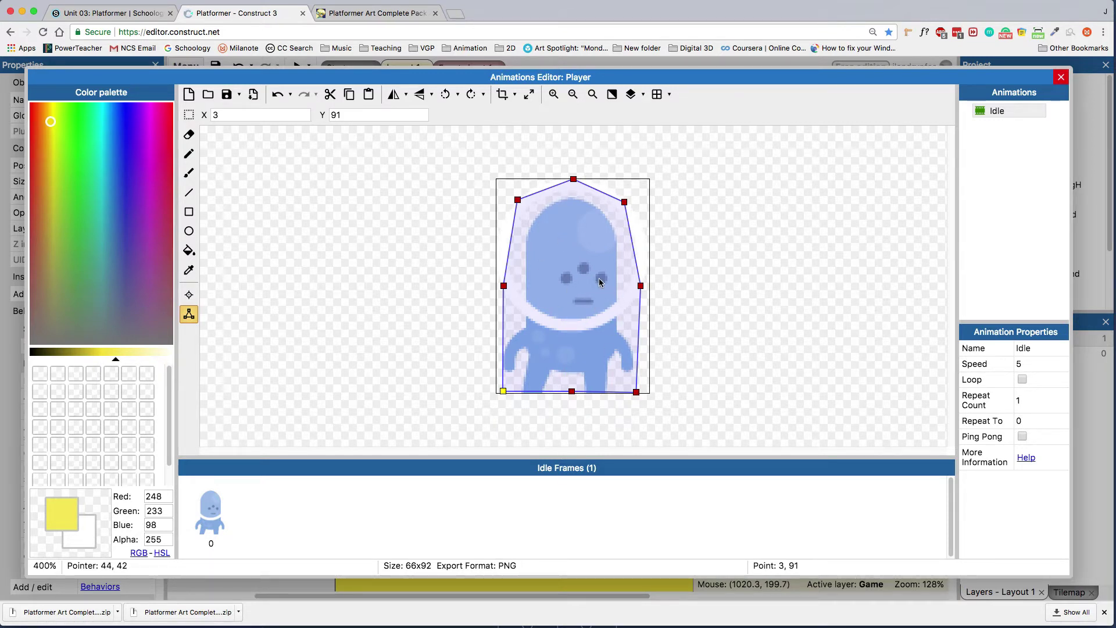
Set the Idle frame's collision polygon to the bounding box and close the Animations Editor.
right_click(577, 257)
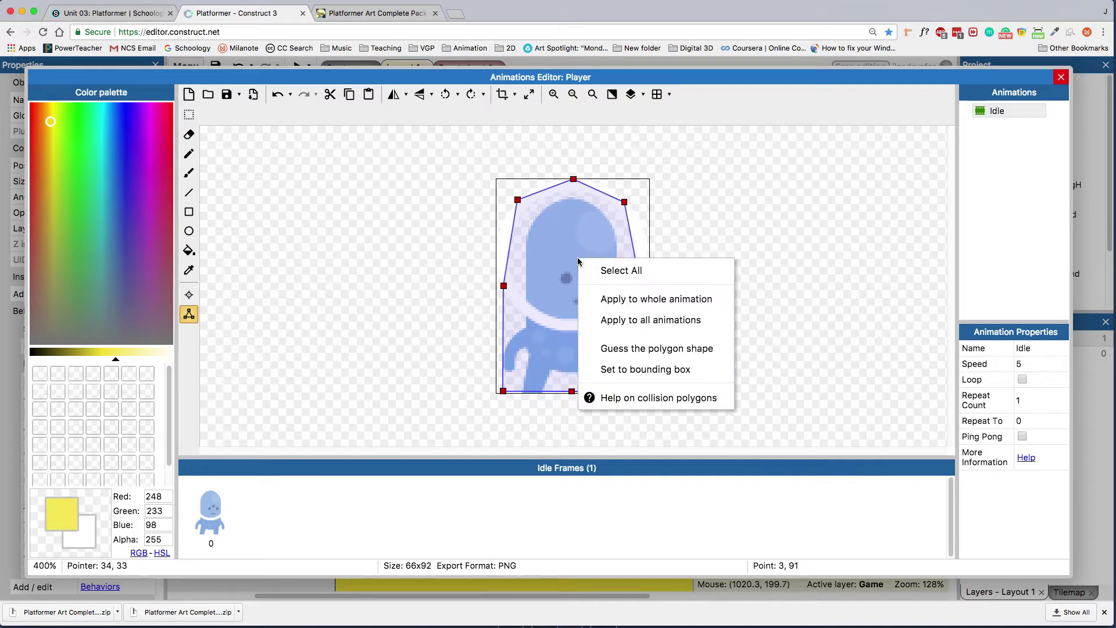
click(627, 370)
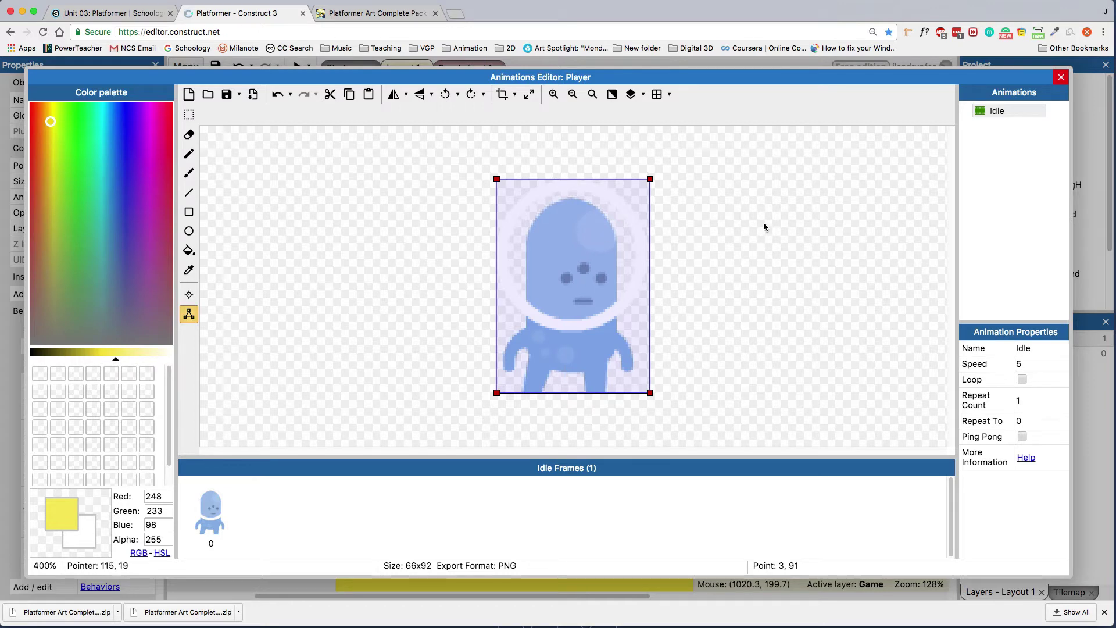
click(1061, 78)
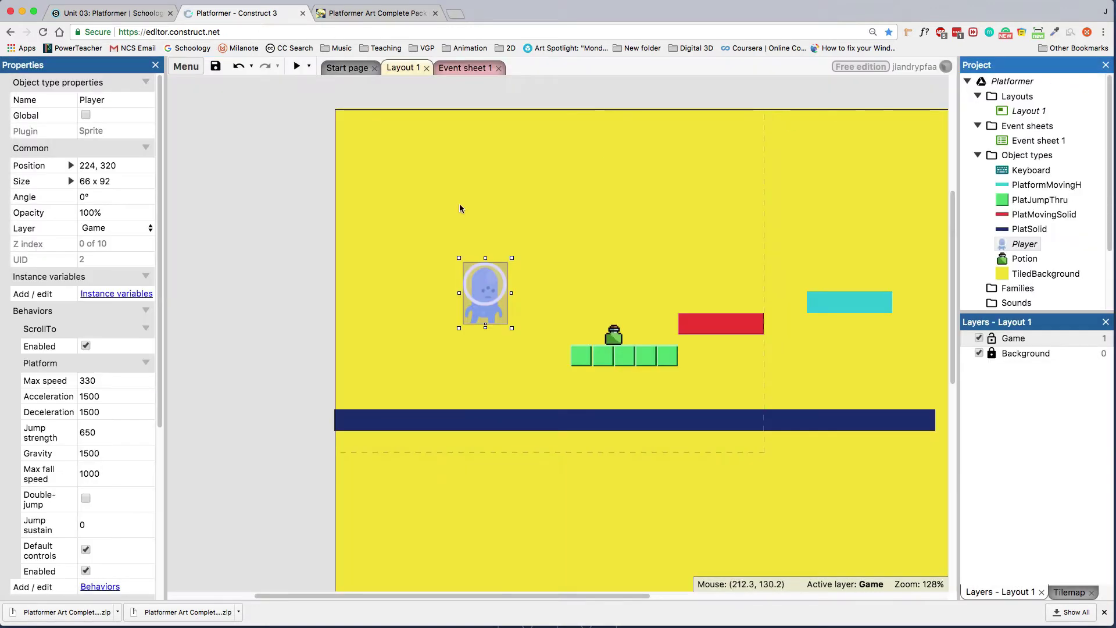
Preview the layout to test how the Player stands and walks on the ground, and save the project.
click(297, 66)
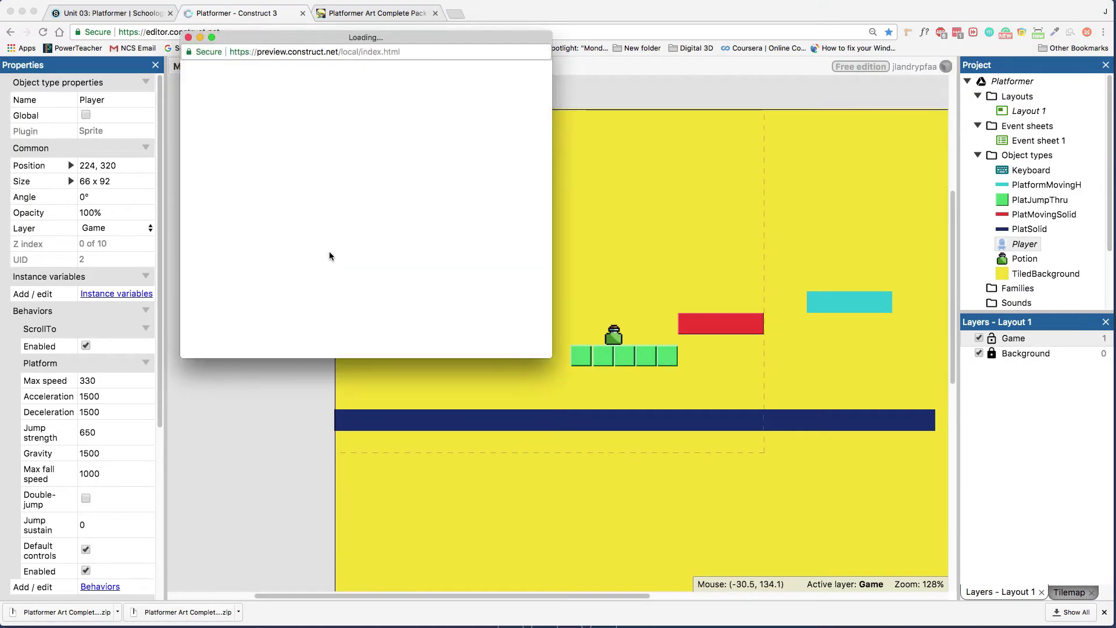
key(Right)
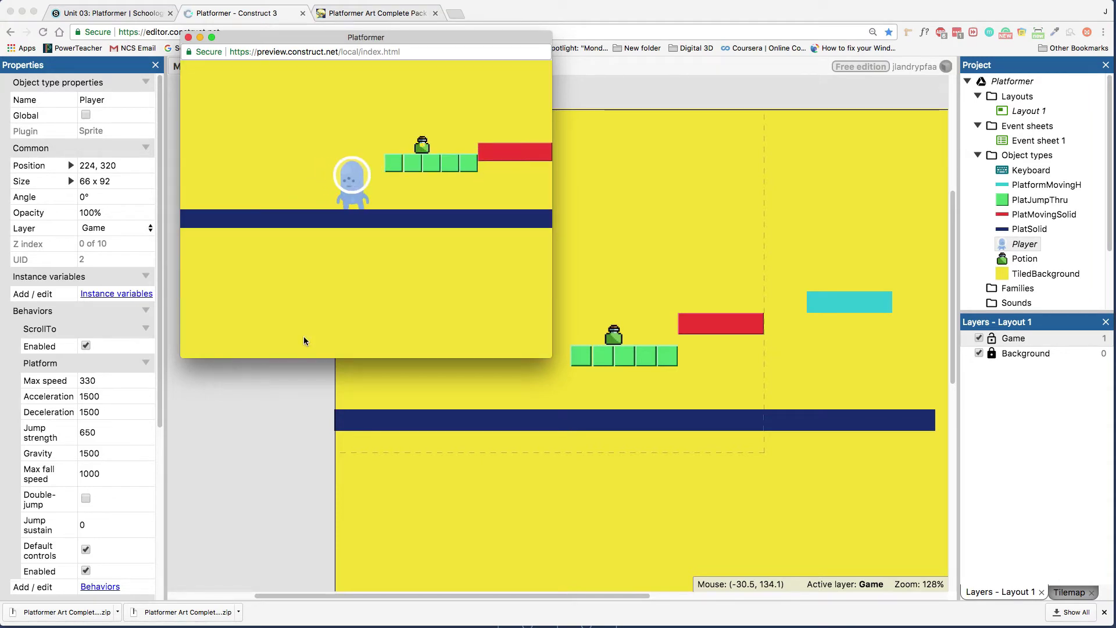
key(Left)
key(Right)
key(Left)
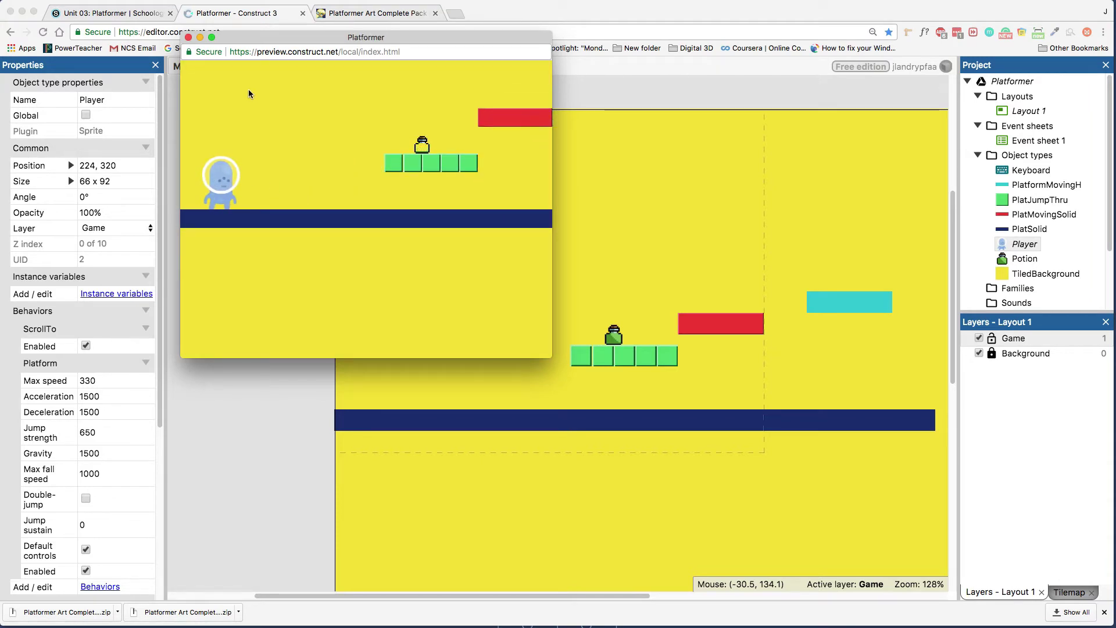
key(Right)
key(super+w)
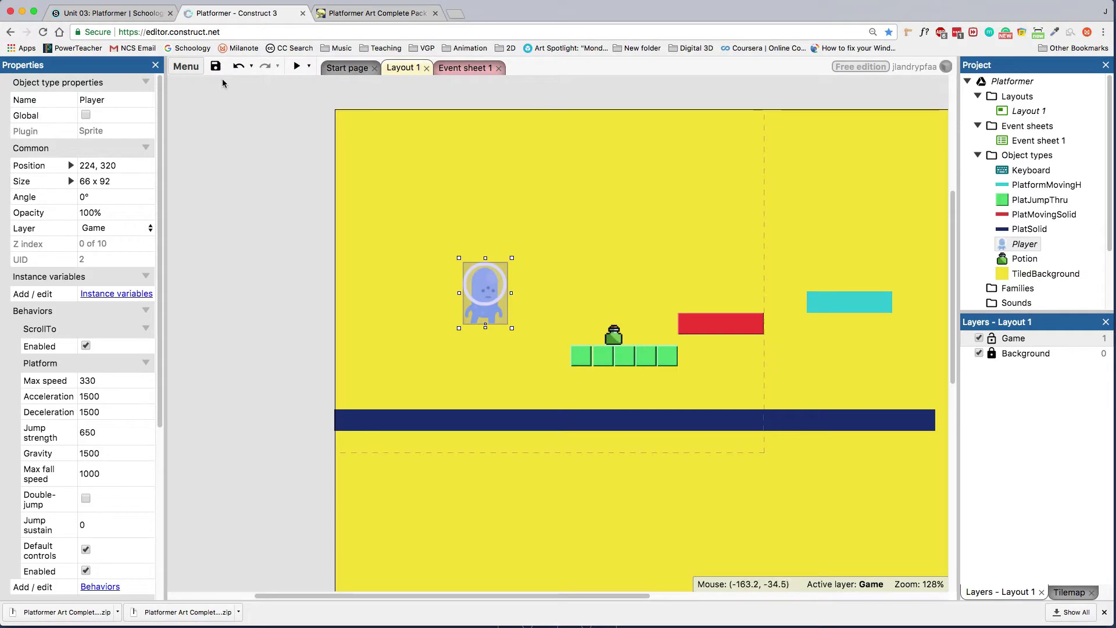
key(super+s)
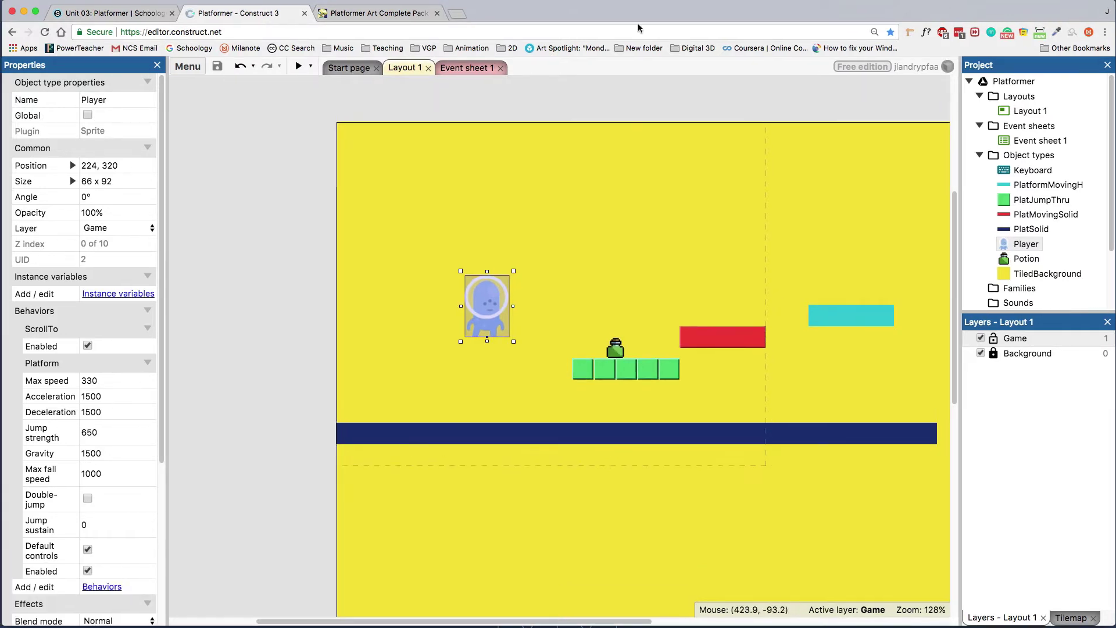
click(653, 88)
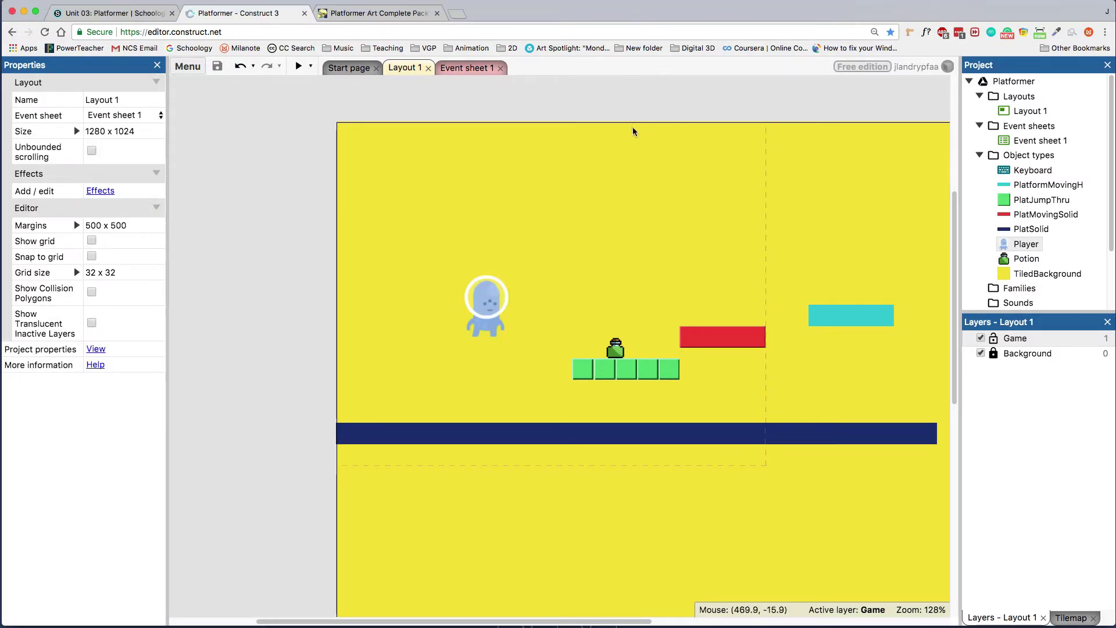
Reopen the Player in the Animations Editor and add a second animation named Walk.
double_click(1026, 244)
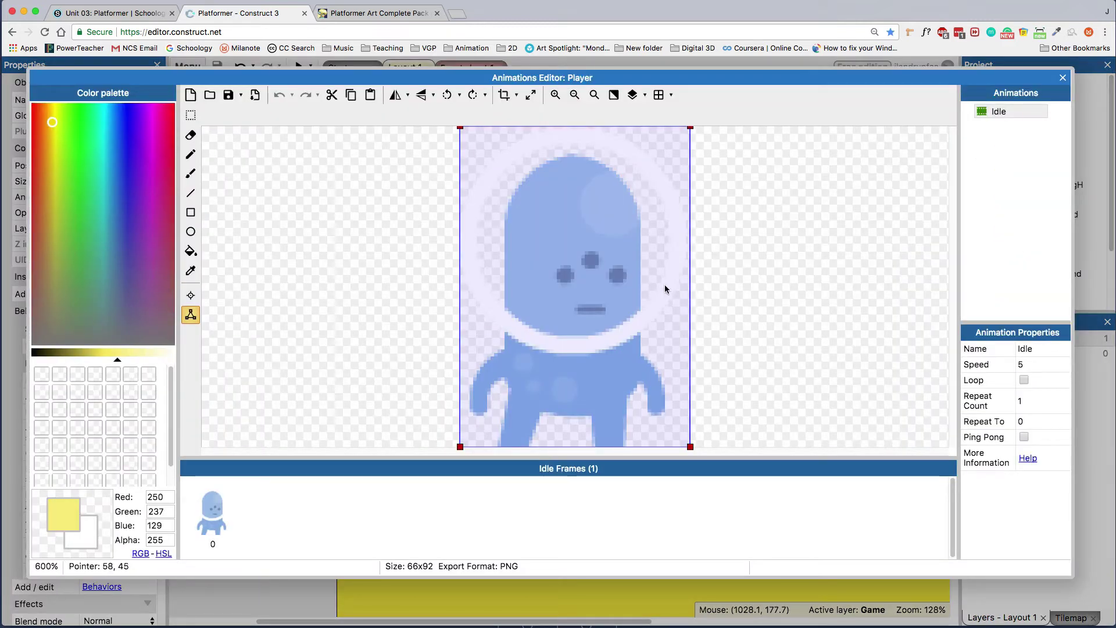
click(575, 95)
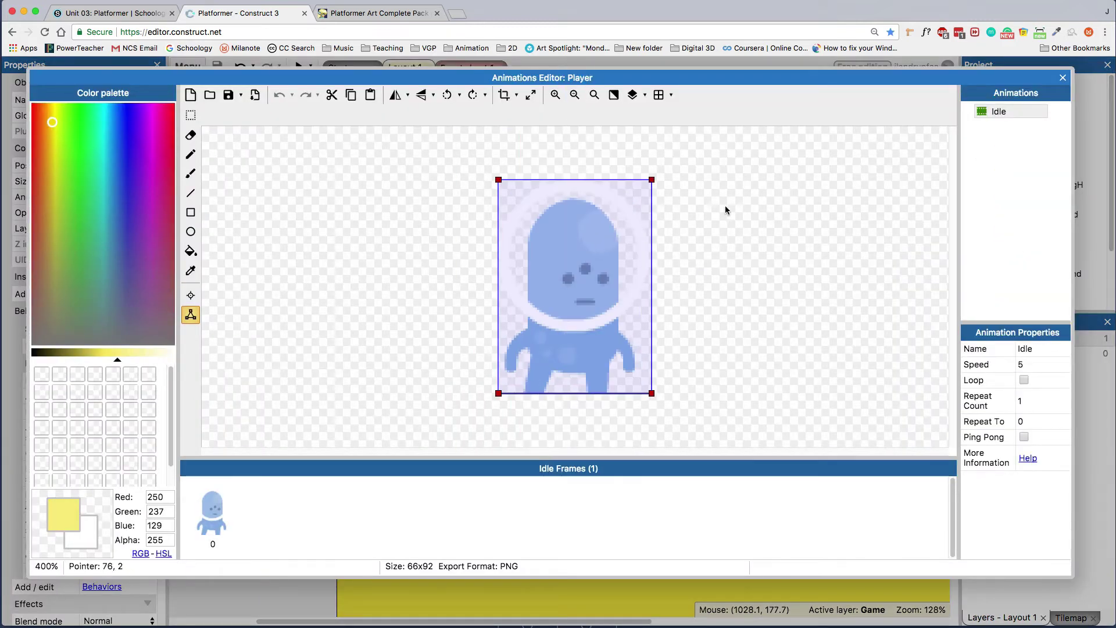
right_click(1000, 163)
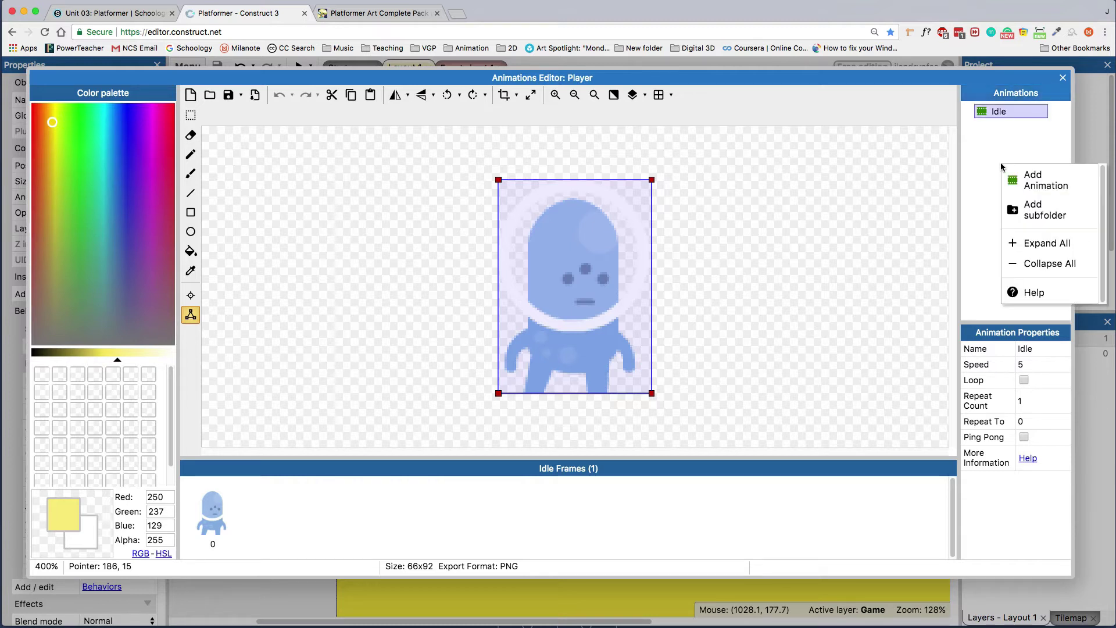
click(1025, 179)
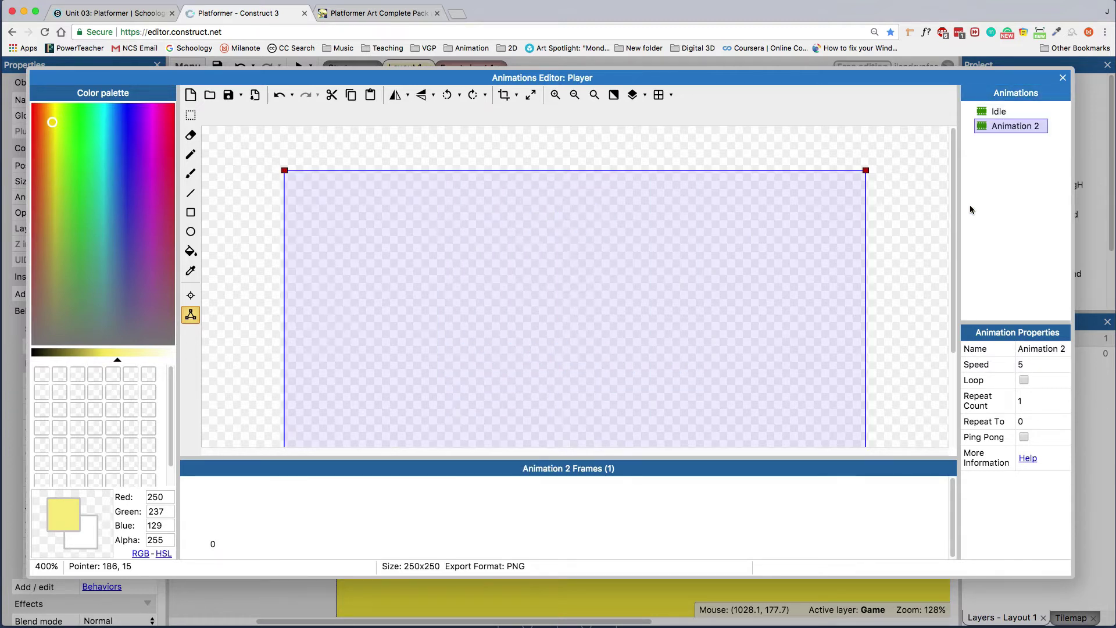
right_click(1000, 127)
click(994, 160)
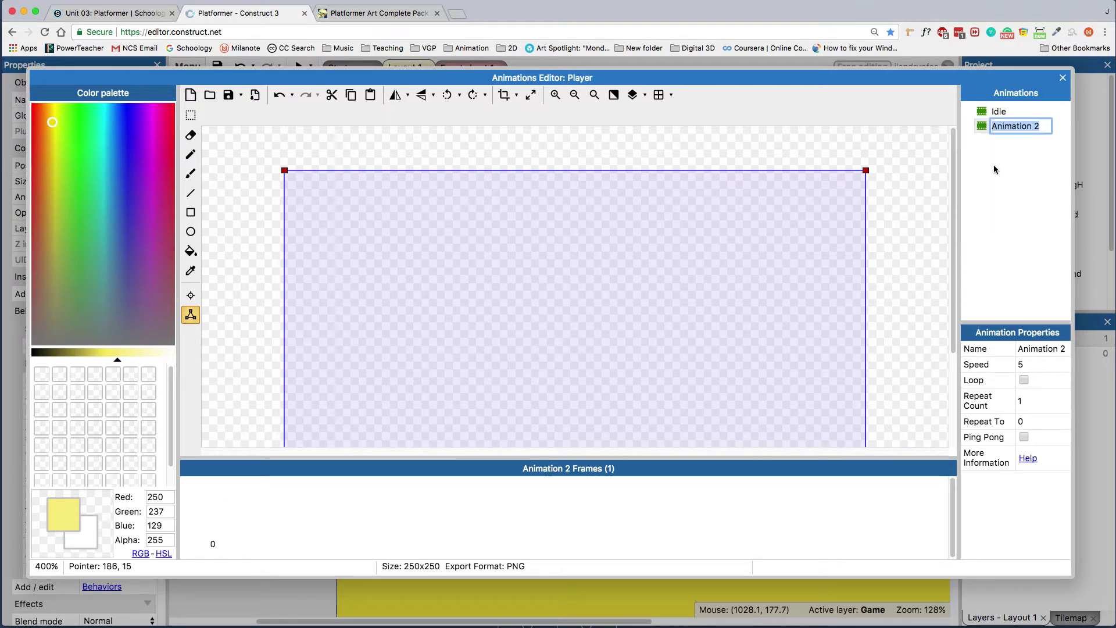
text(Walk)
key(Return)
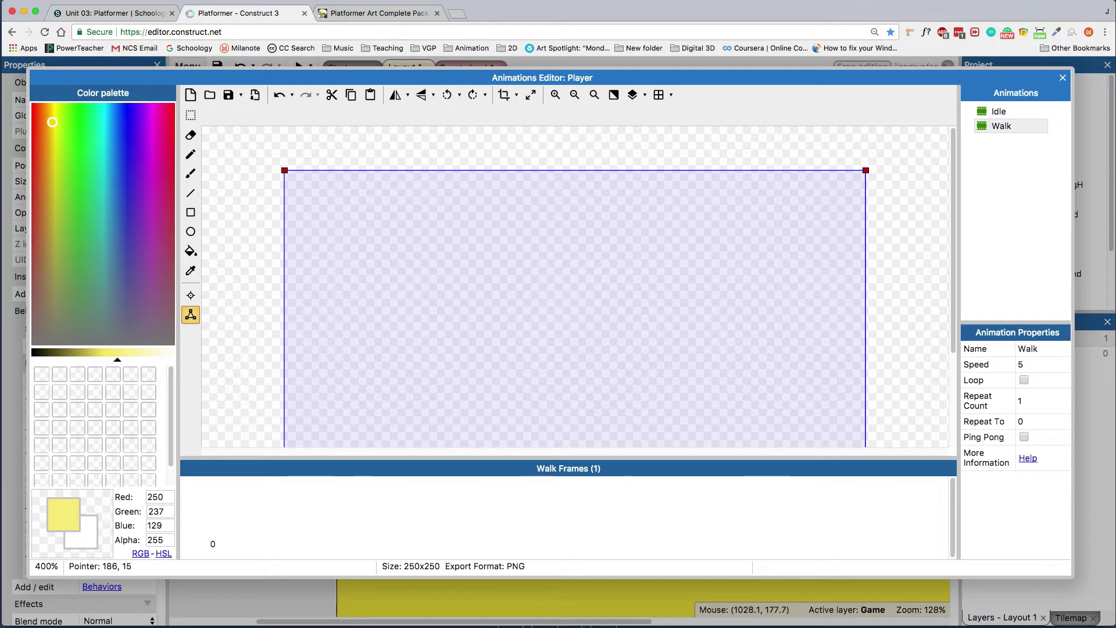
Add a third animation to the Player and name it Jump.
right_click(991, 169)
click(997, 175)
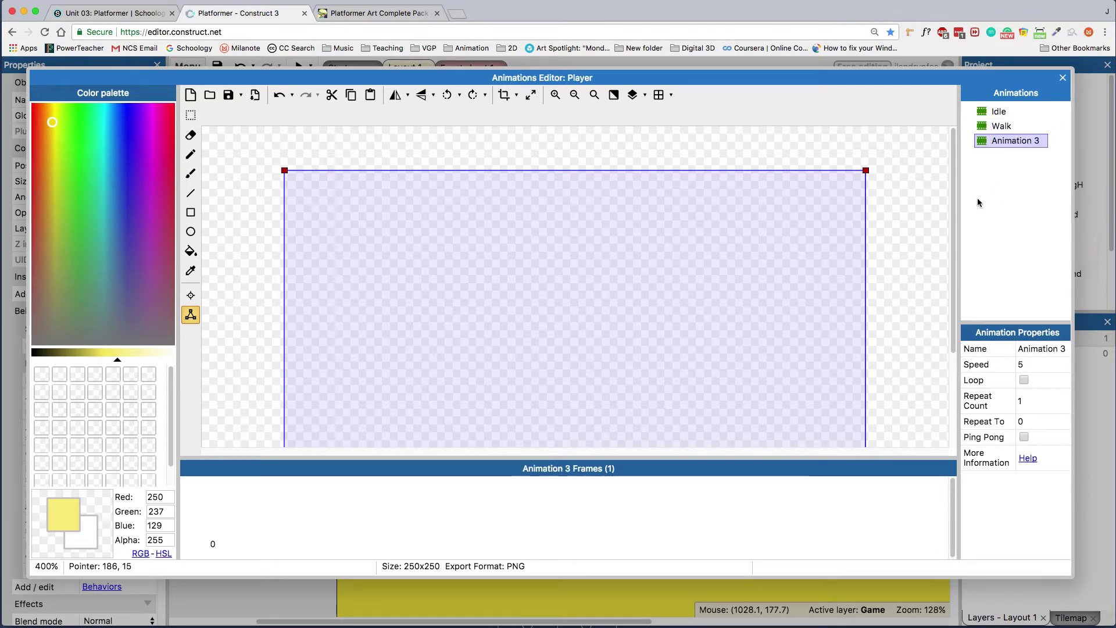
right_click(1003, 140)
click(999, 173)
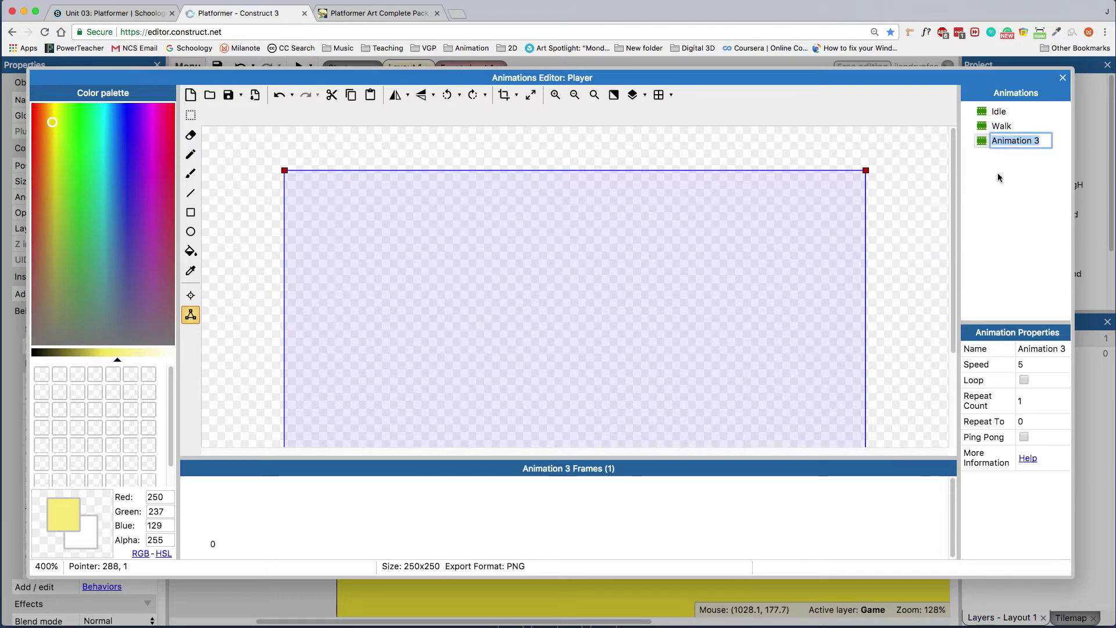
text(Jump)
key(Return)
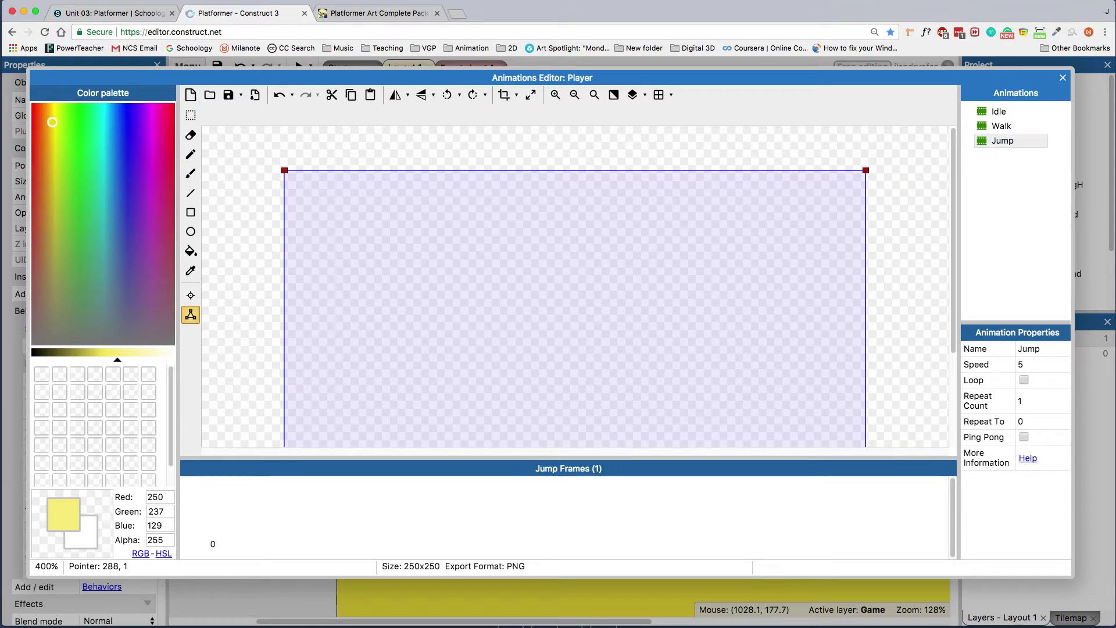
Look through the blue alien sprite files for the Walk animation, comparing the climb, duck, hurt and walk images without loading one.
click(1002, 127)
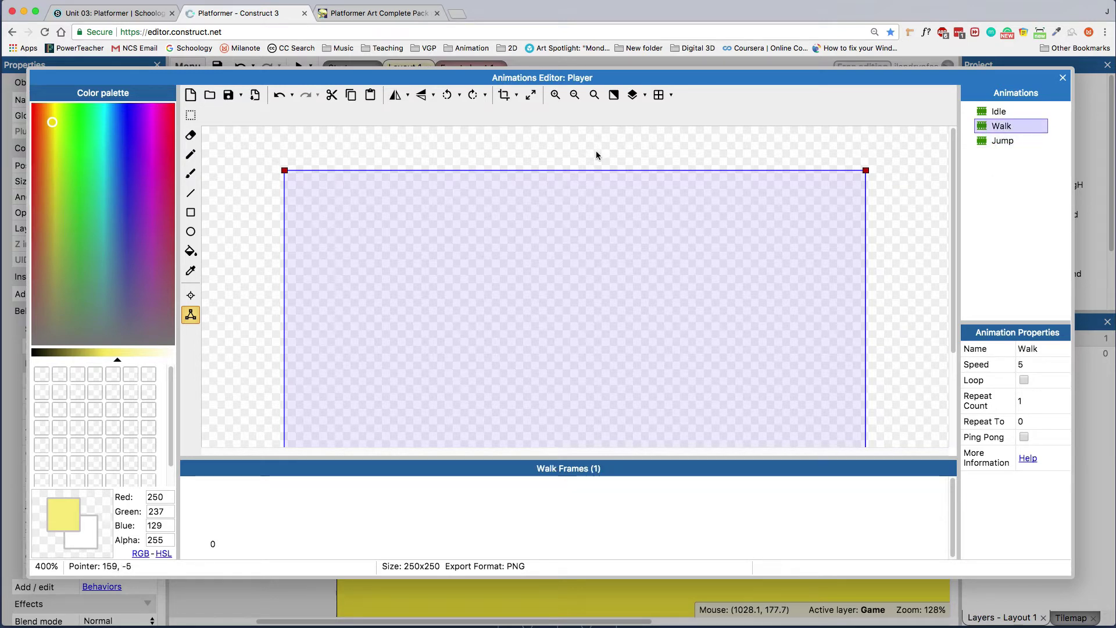
click(574, 96)
click(574, 96)
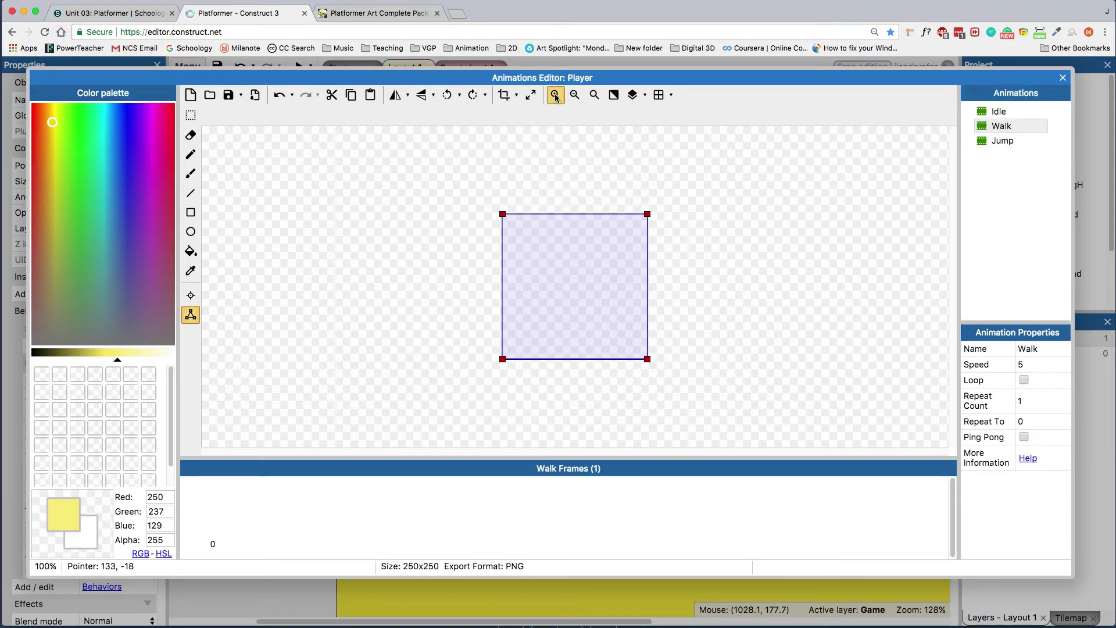
click(555, 95)
click(209, 96)
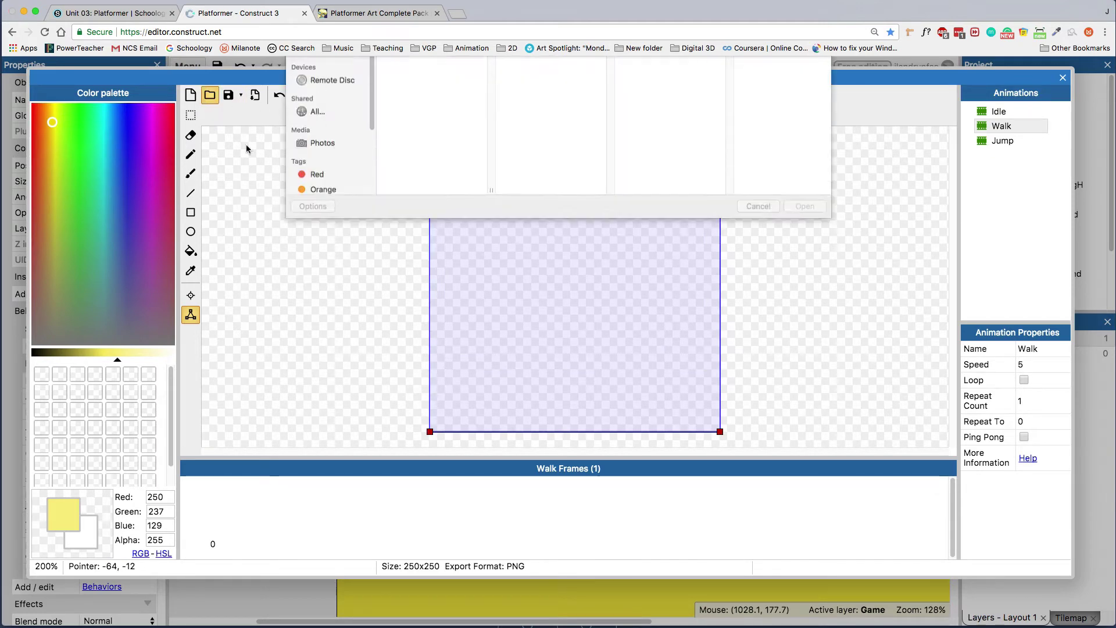
click(431, 252)
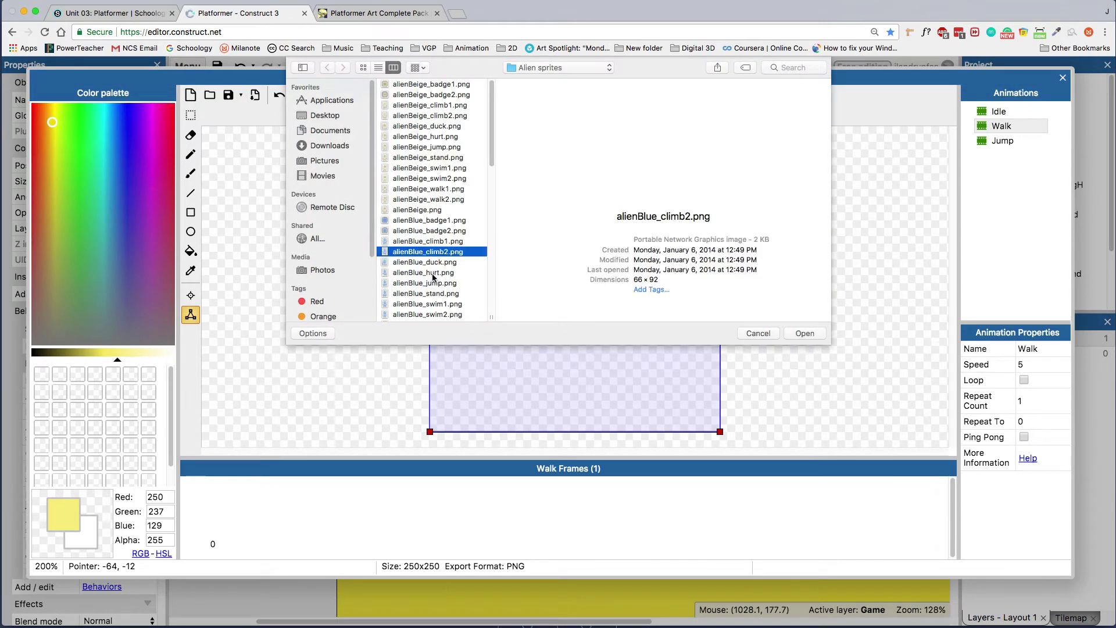
scroll(443, 254, down, 3)
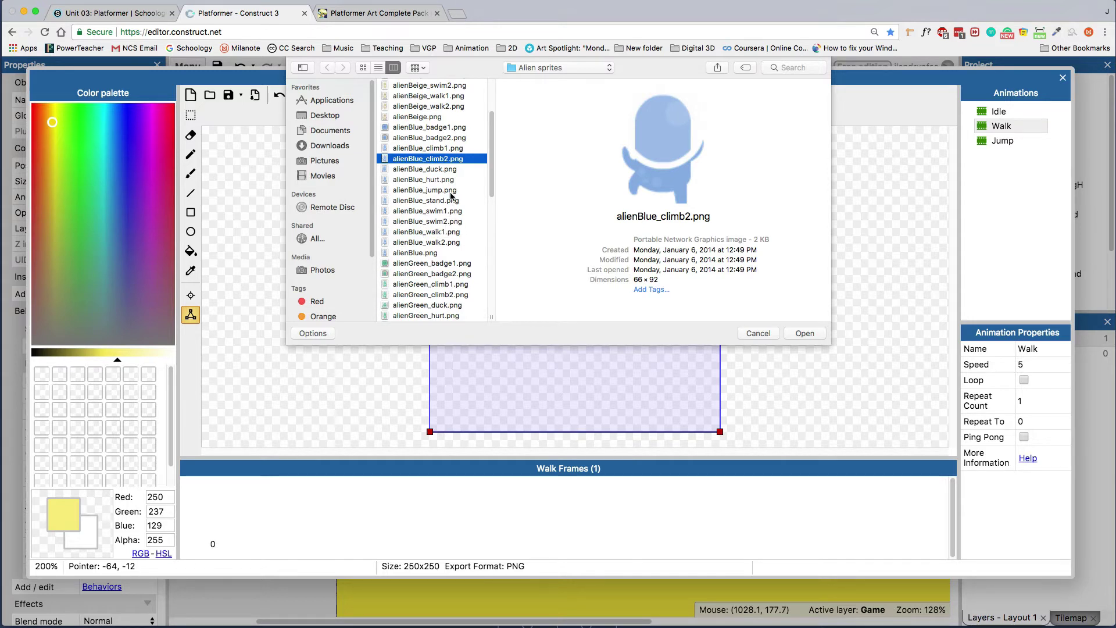
click(444, 149)
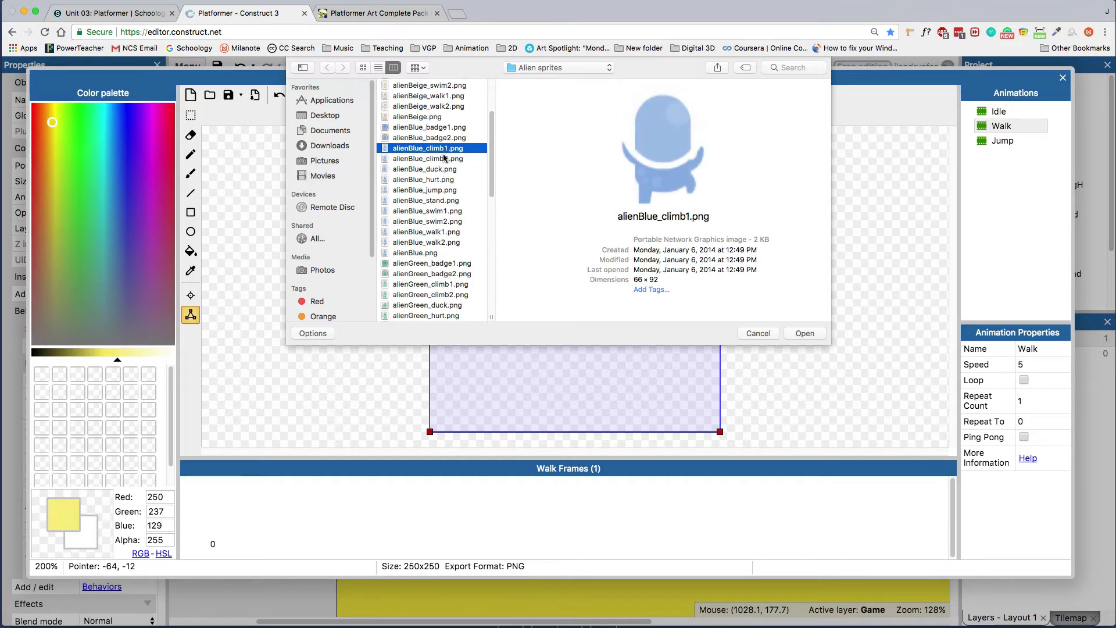
click(444, 158)
click(444, 169)
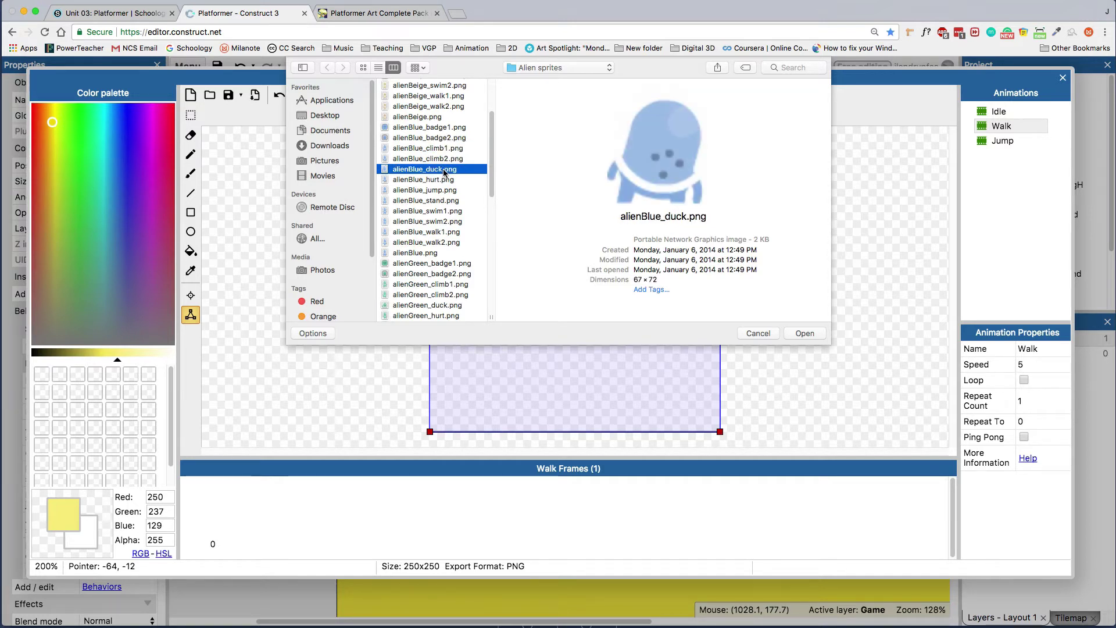
click(443, 180)
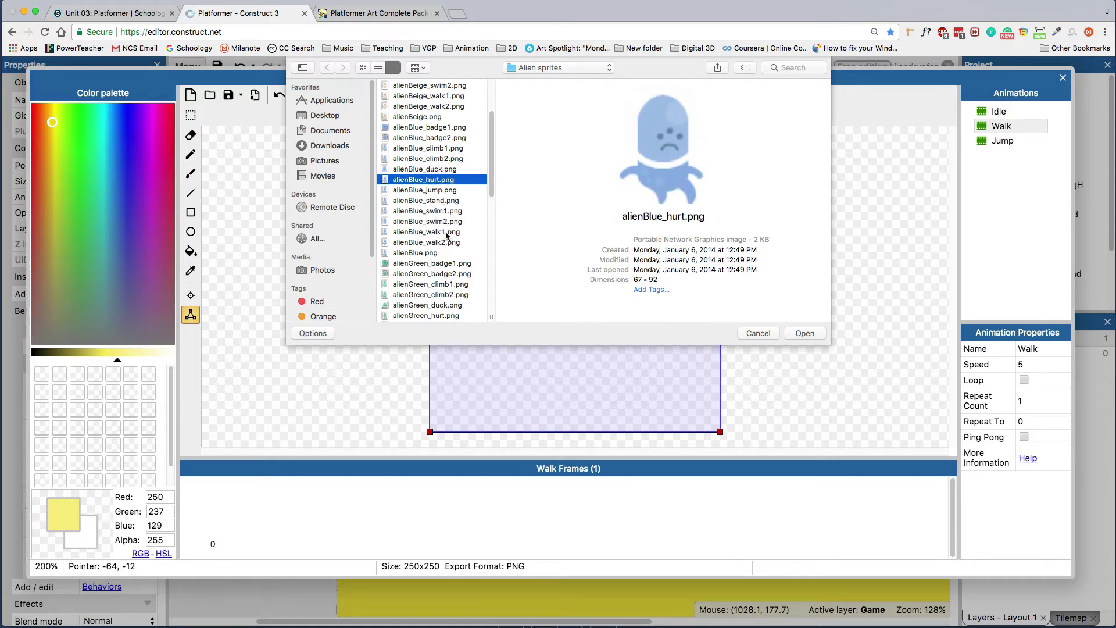
click(433, 253)
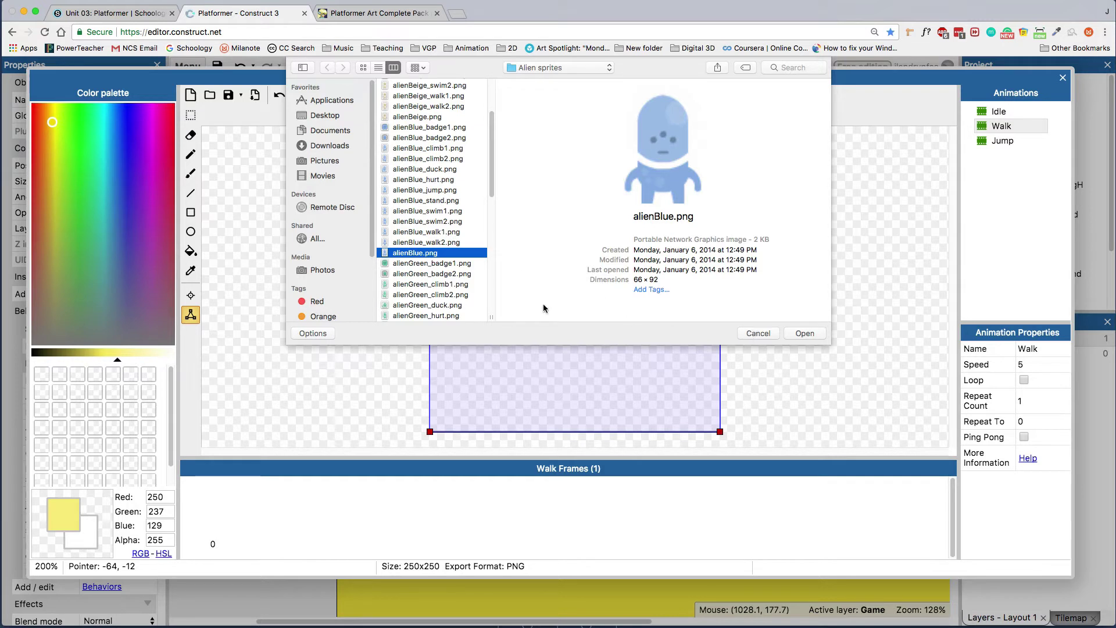
click(437, 231)
click(439, 241)
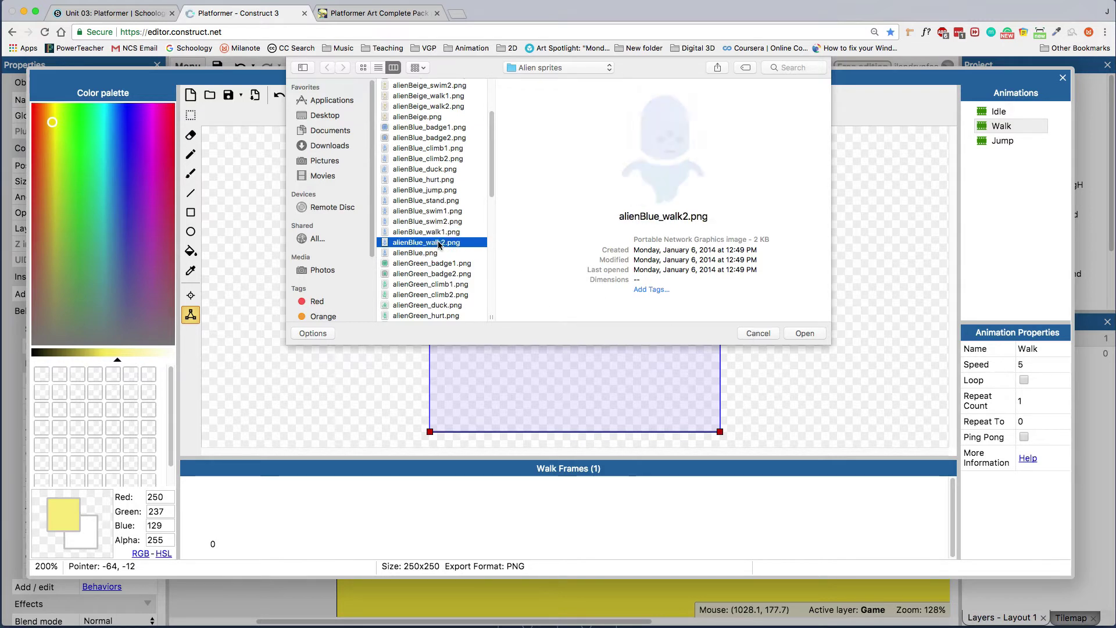
click(439, 232)
click(439, 242)
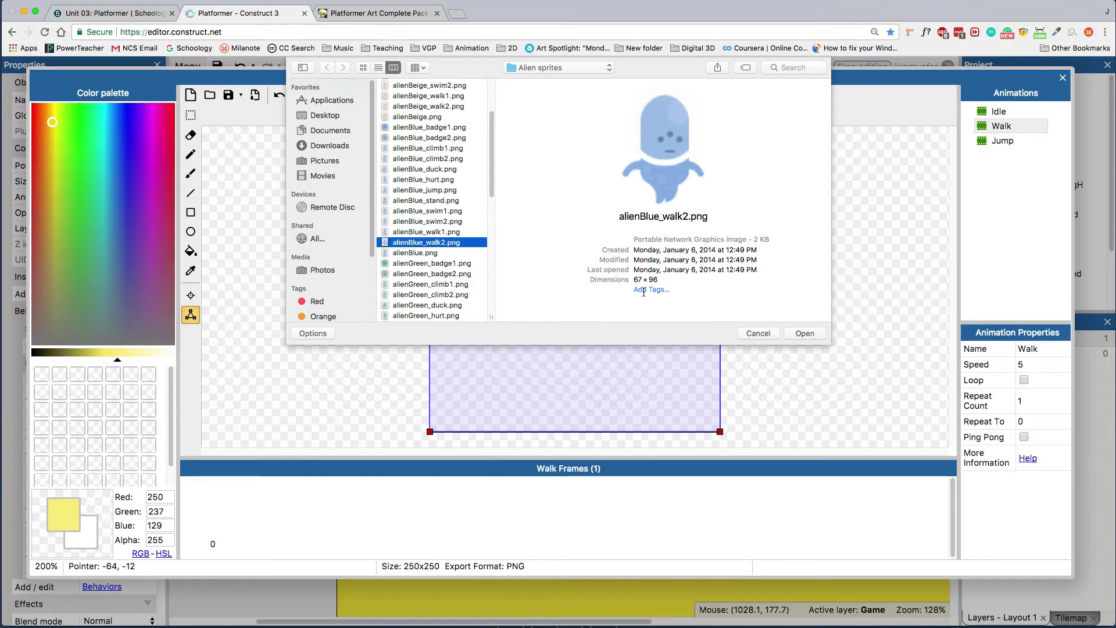
click(758, 334)
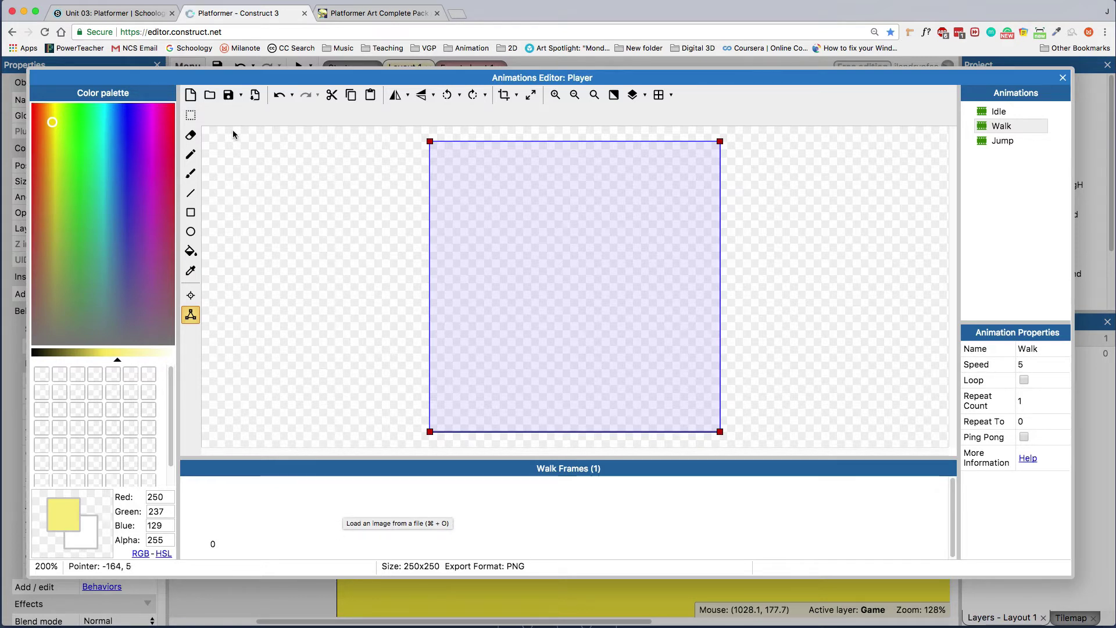
Enlarge the Animations Editor and import alienBlue_walk1.png and alienBlue_walk2.png as frames of the Walk animation.
drag(225, 79, 221, 70)
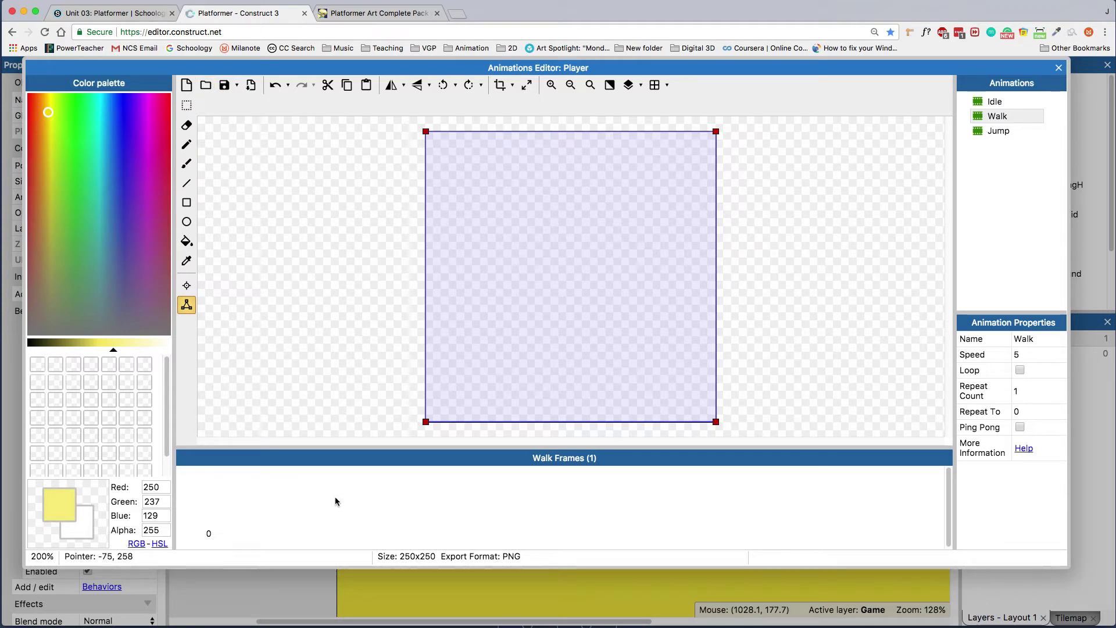
drag(347, 568, 344, 609)
right_click(332, 538)
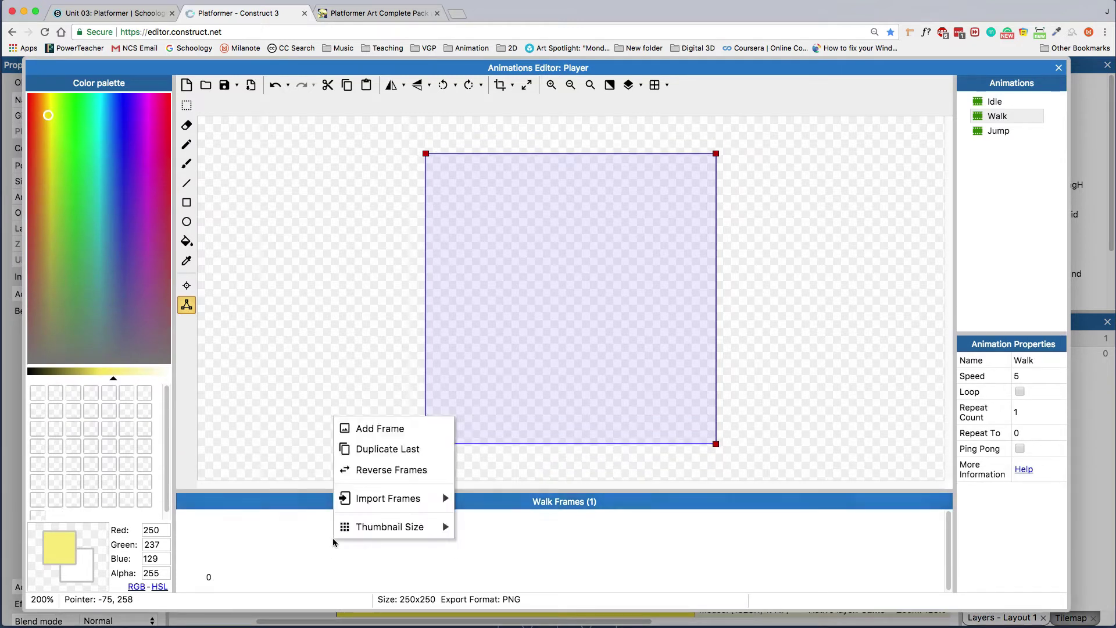
mouse_move(372, 499)
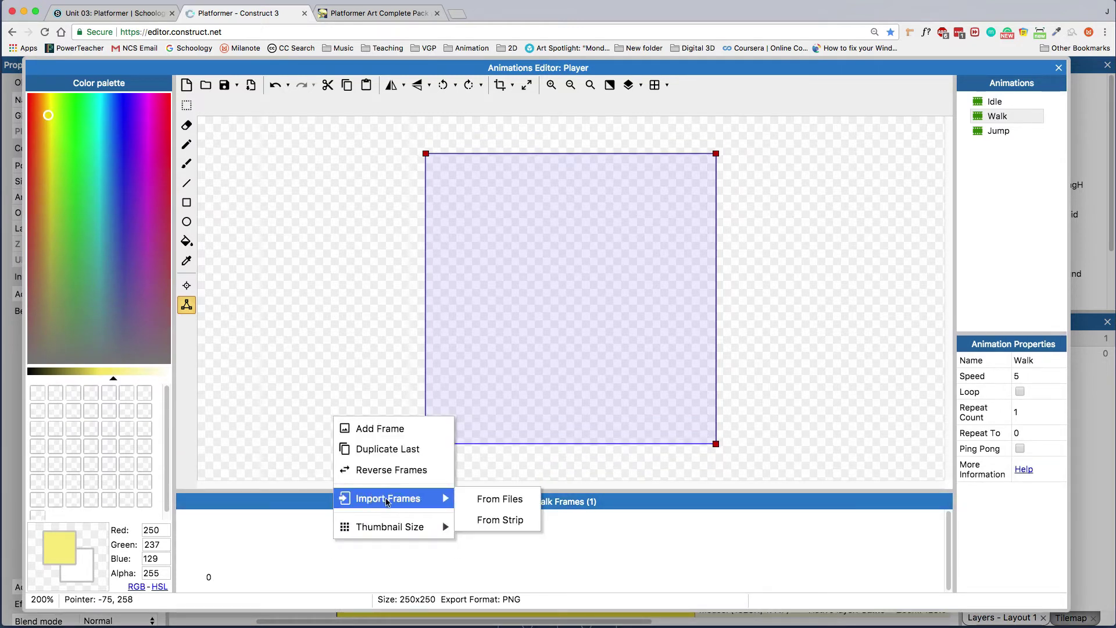
click(484, 502)
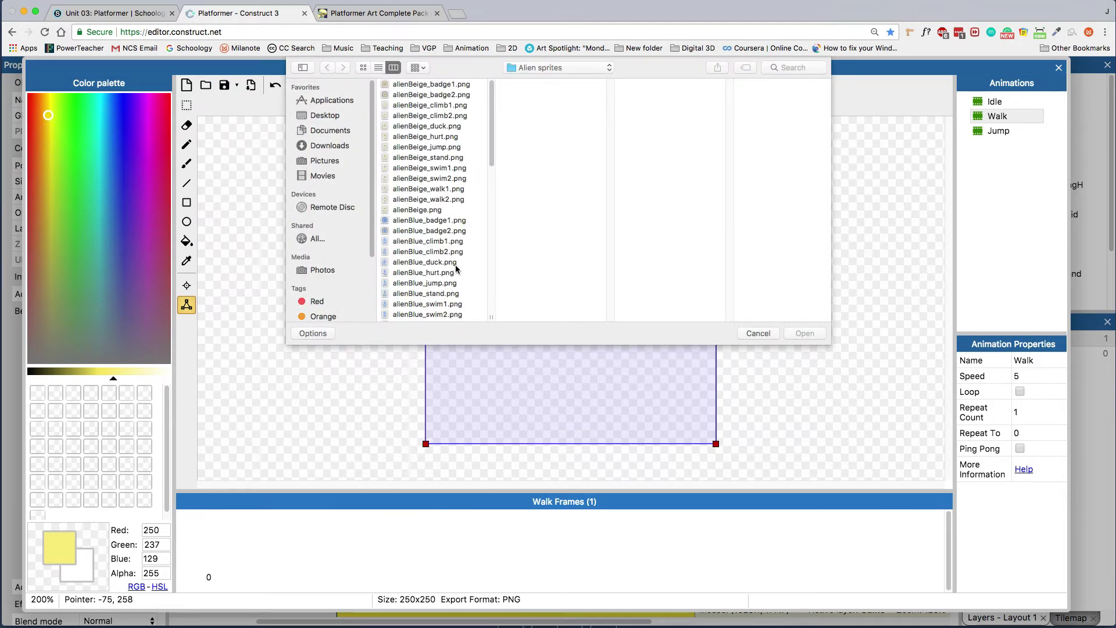
scroll(456, 269, down, 3)
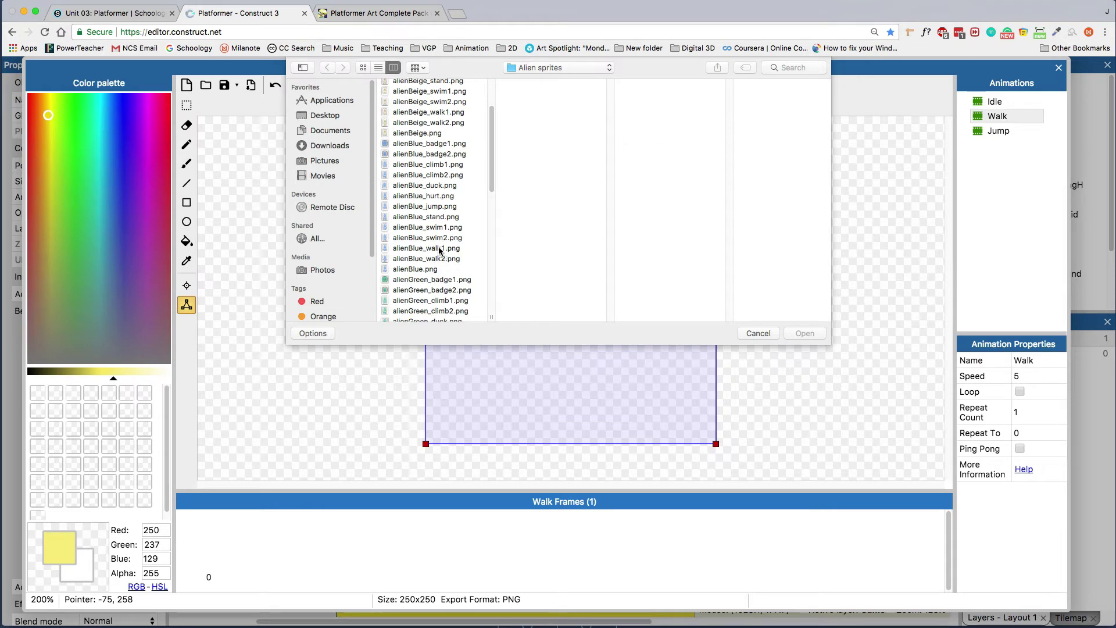
click(440, 249)
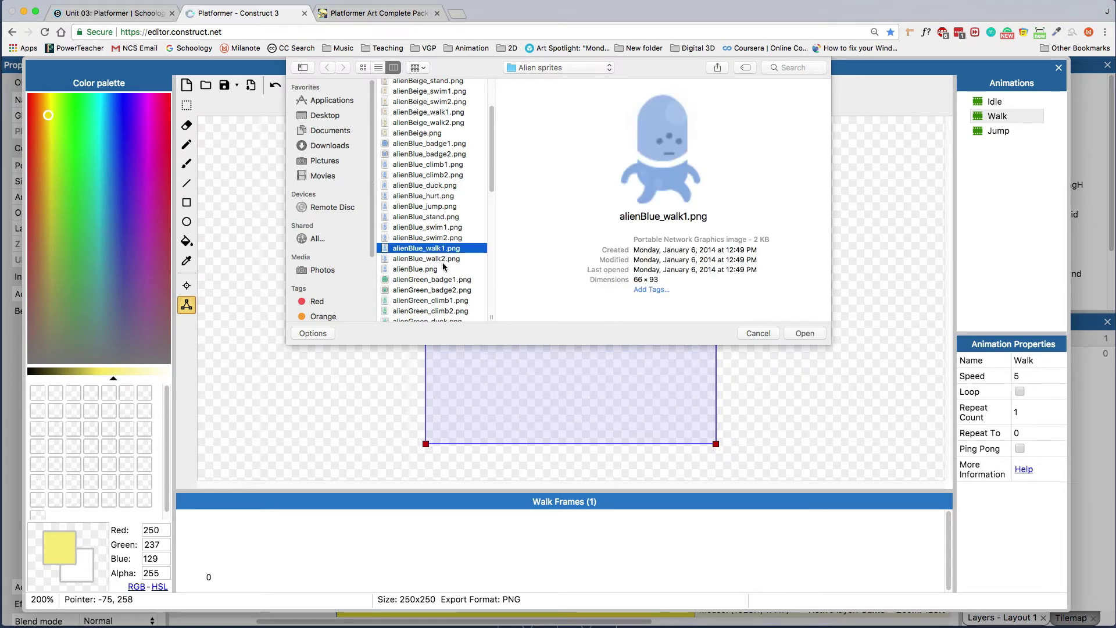
shift+click(441, 258)
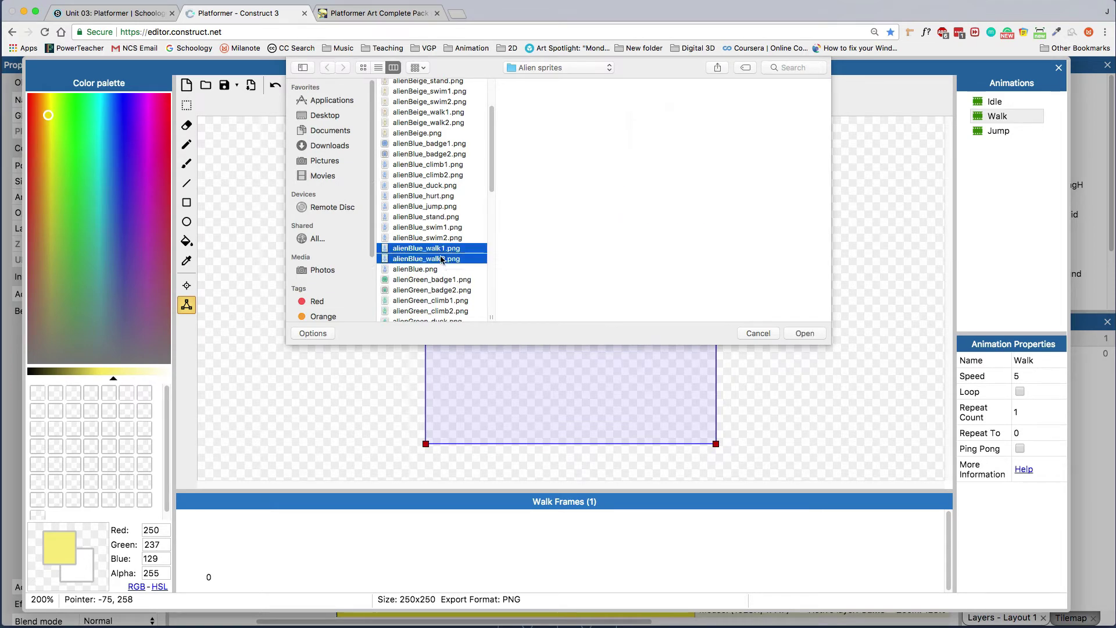
click(805, 333)
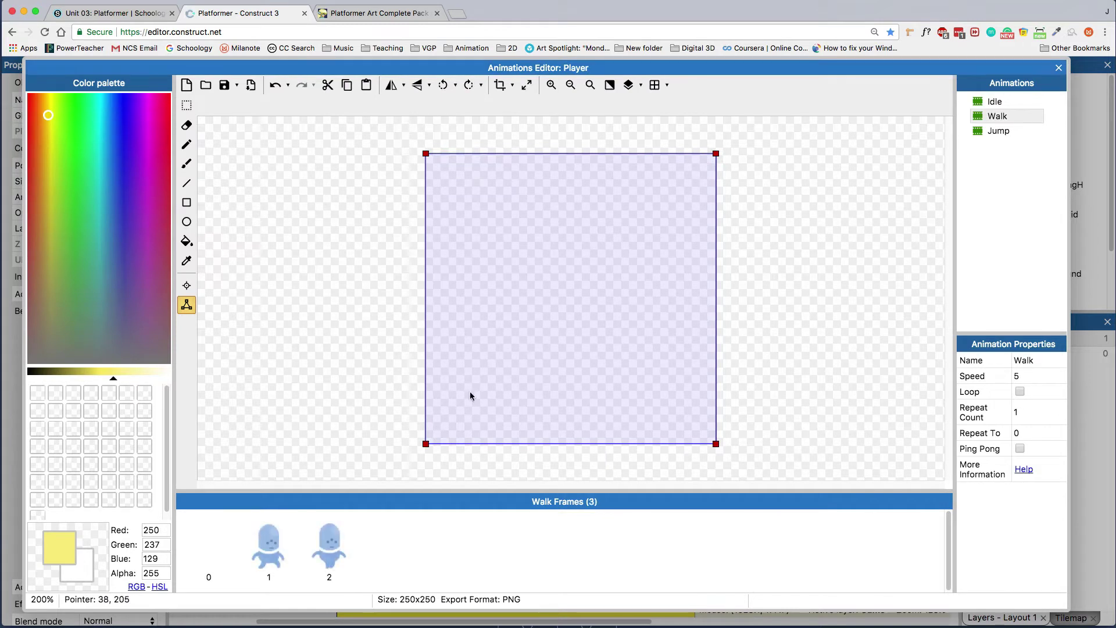
Delete the empty frame 0 from the Walk animation.
click(204, 547)
right_click(207, 540)
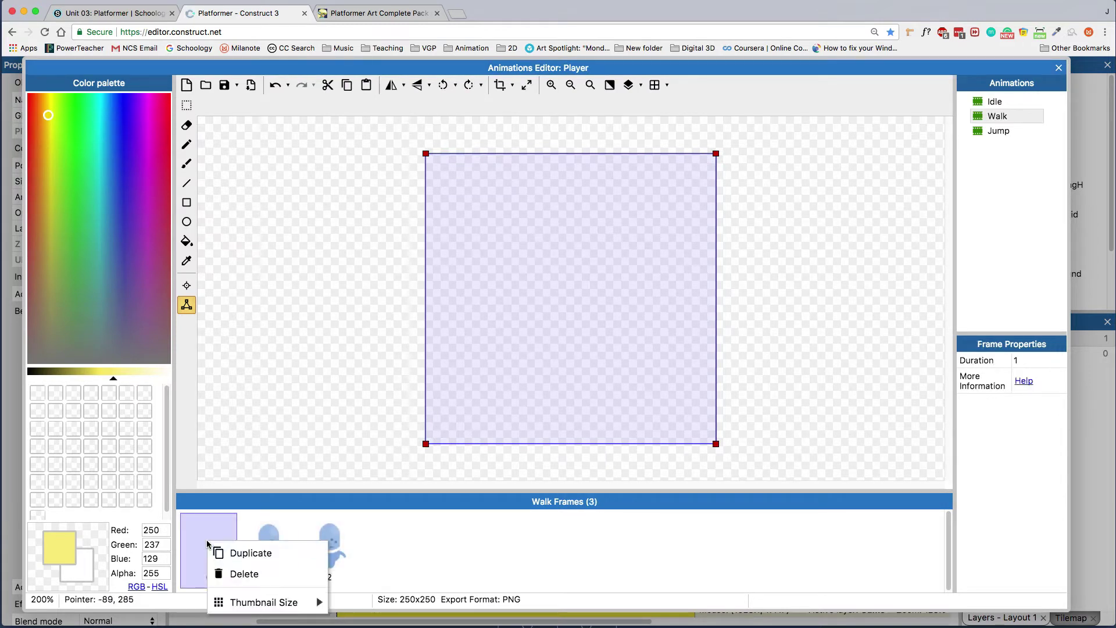
click(231, 574)
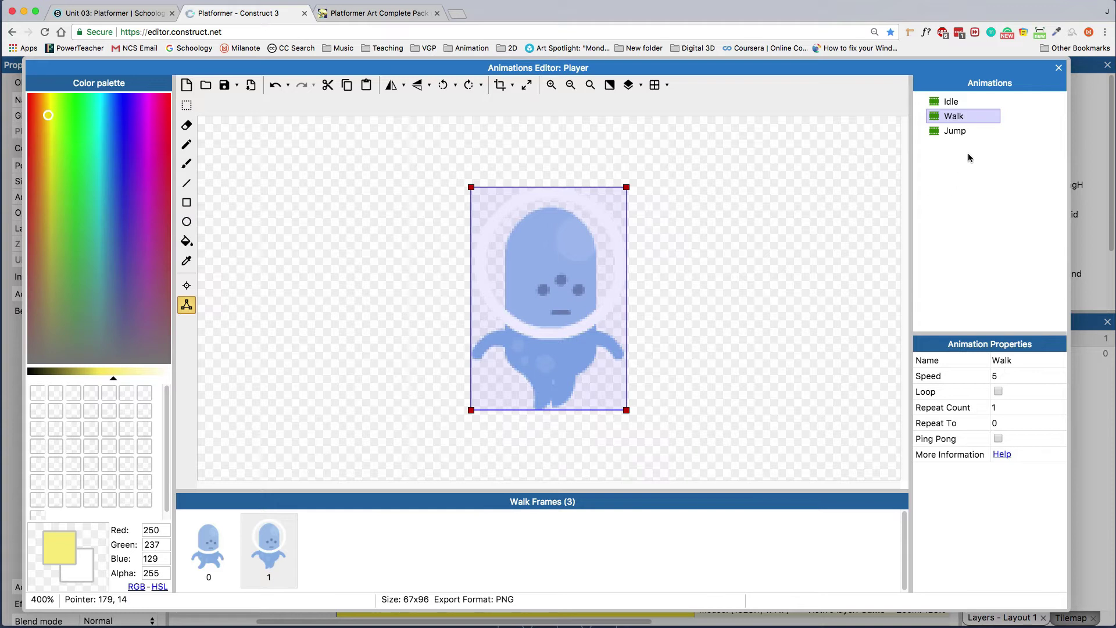
Preview the Walk animation and replay it several times to check its motion.
right_click(958, 119)
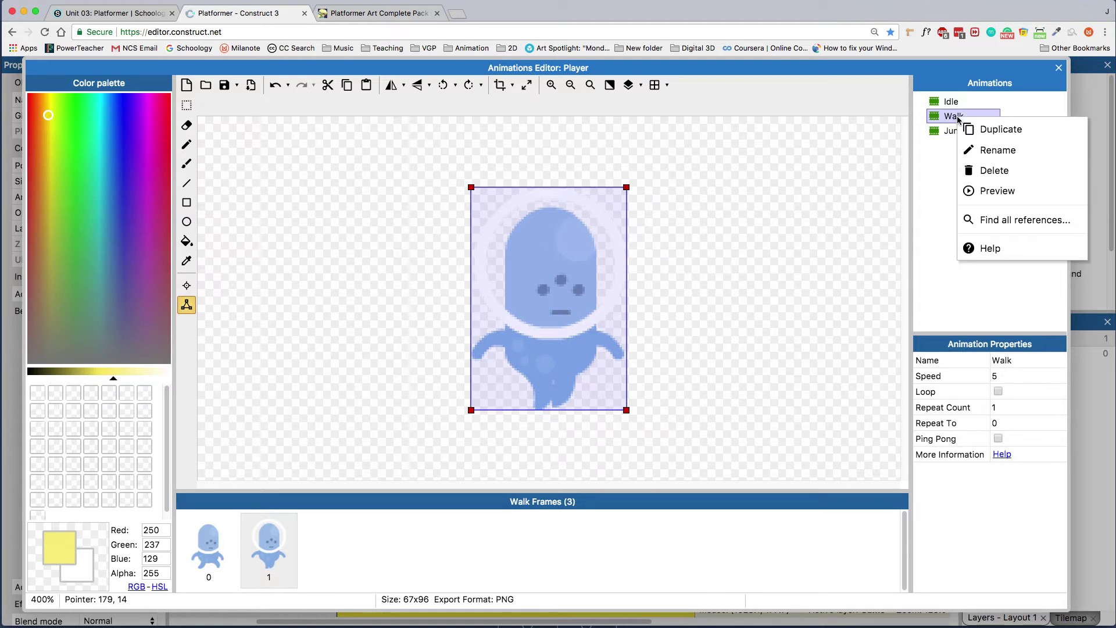
click(943, 123)
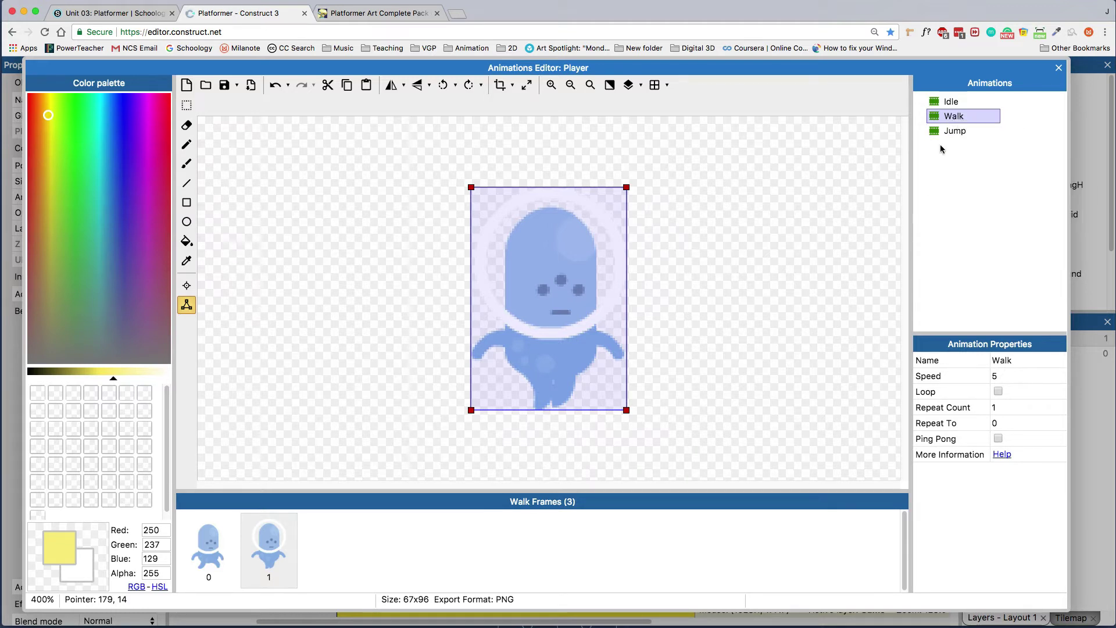
right_click(955, 118)
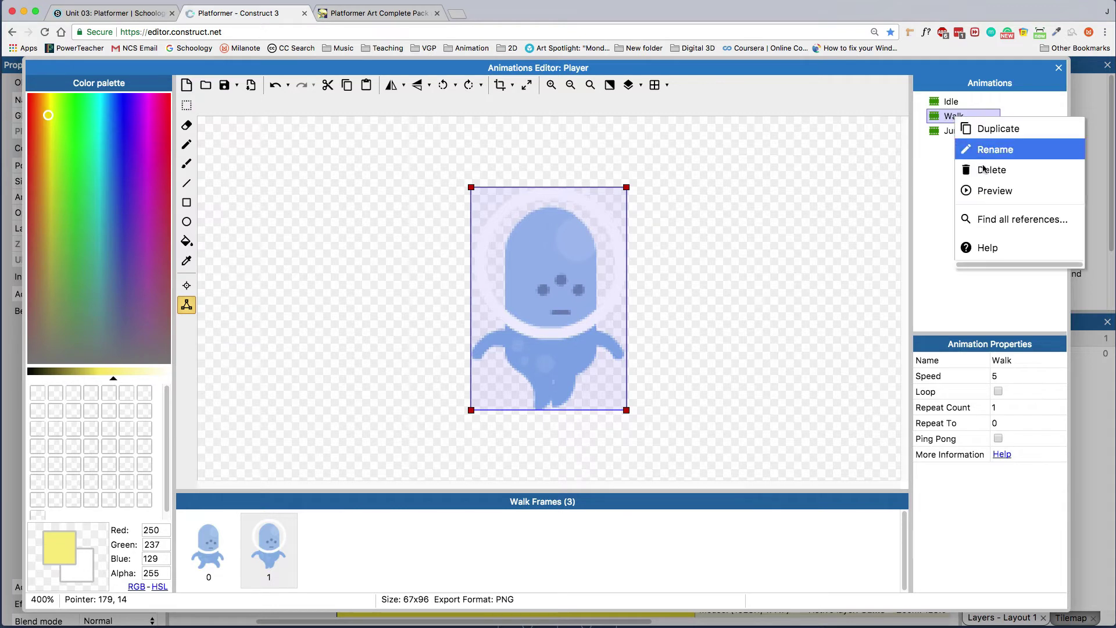
click(989, 191)
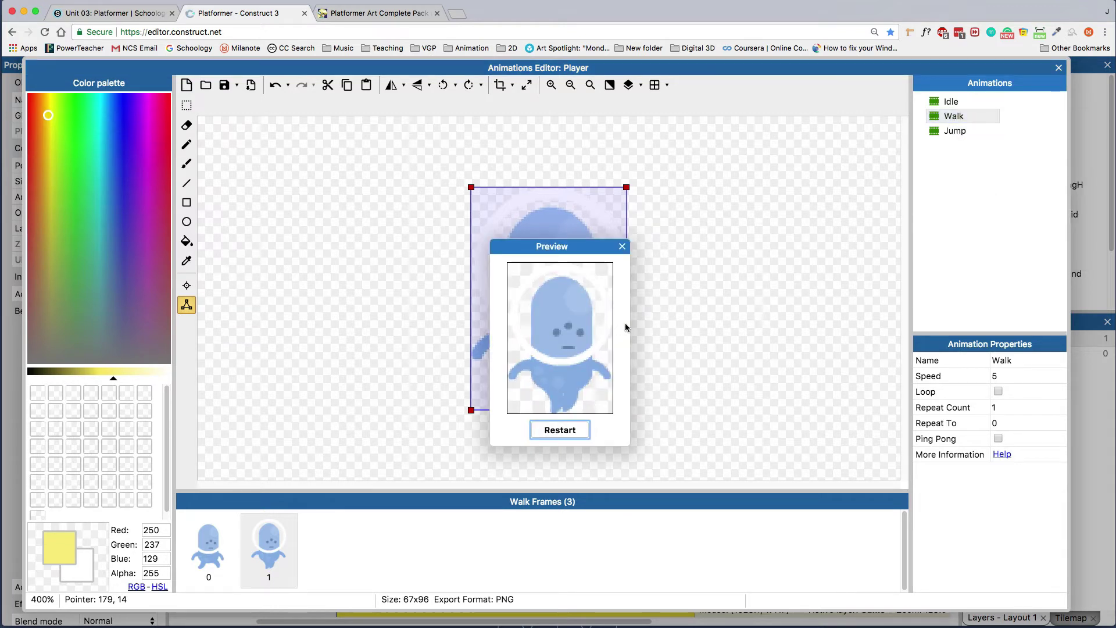
click(578, 431)
click(578, 431)
click(569, 433)
click(569, 434)
click(622, 249)
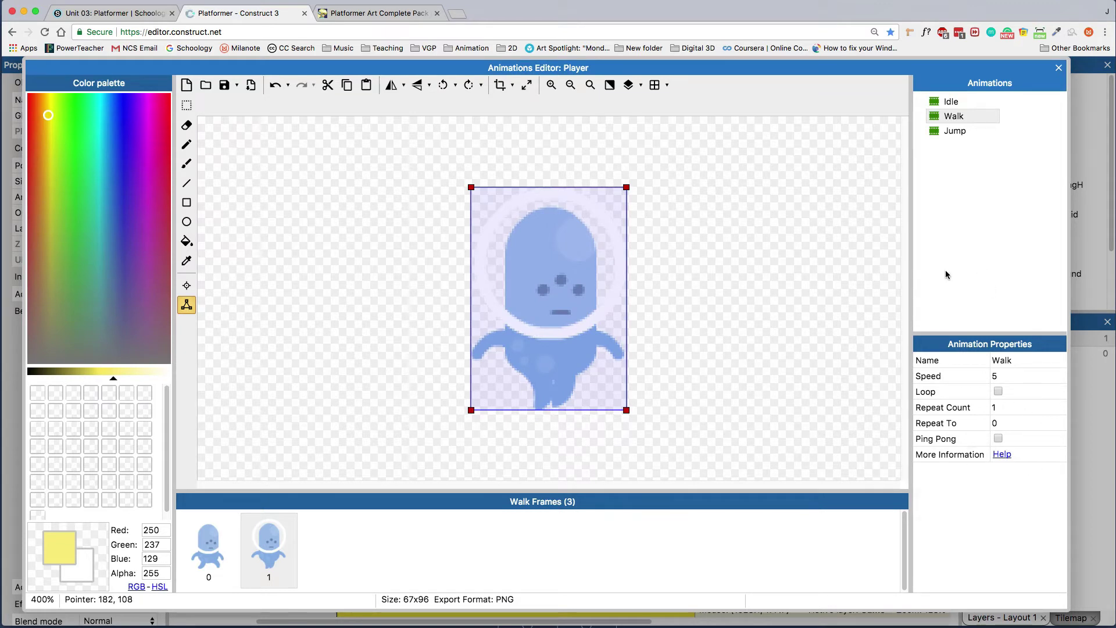
click(955, 116)
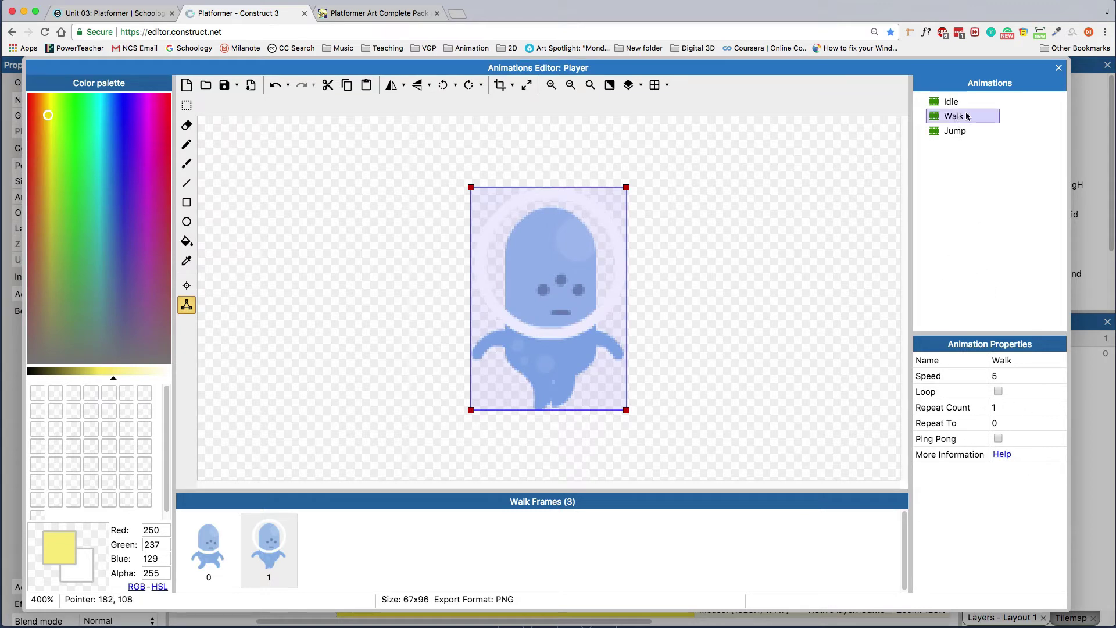
click(967, 115)
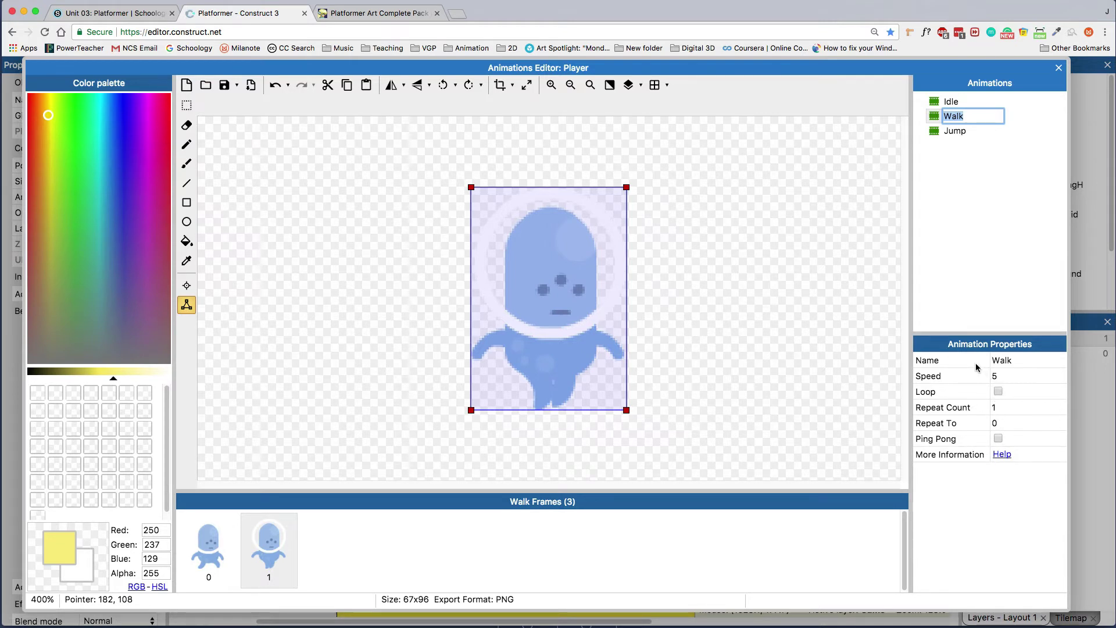
click(982, 195)
Import alienBlue_jump.png as a frame of the Jump animation and delete its empty frame 0.
click(962, 131)
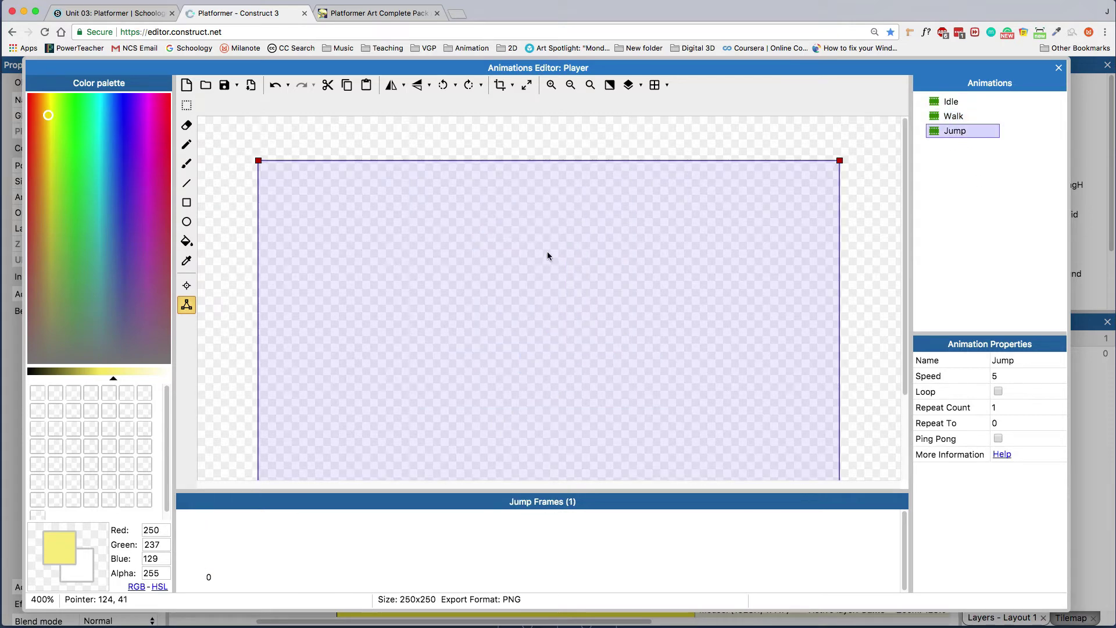
click(571, 85)
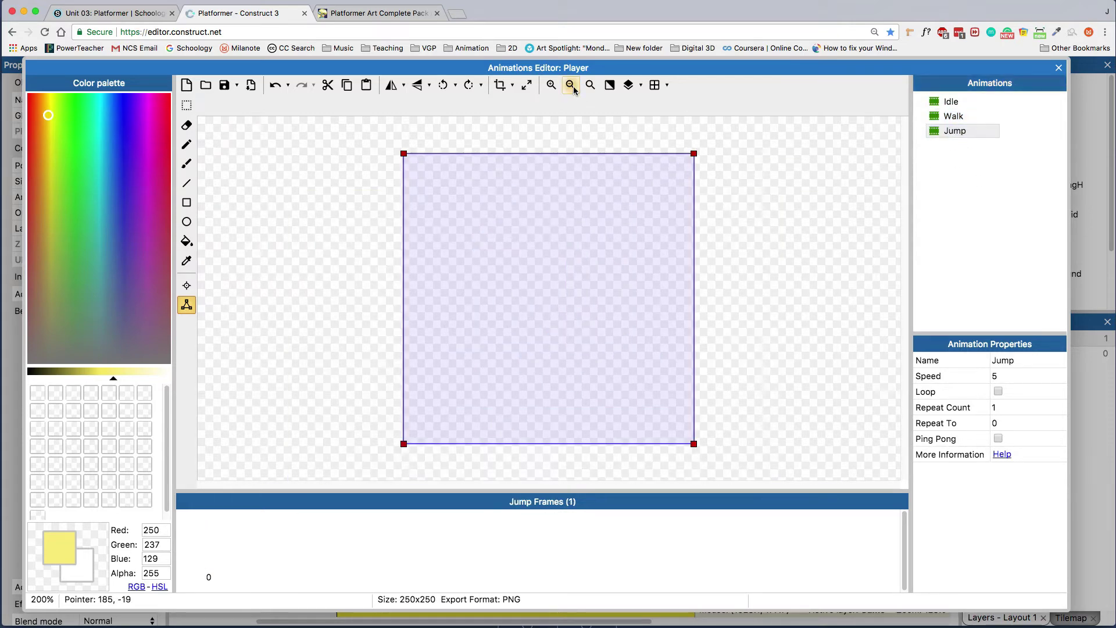
right_click(348, 540)
mouse_move(456, 497)
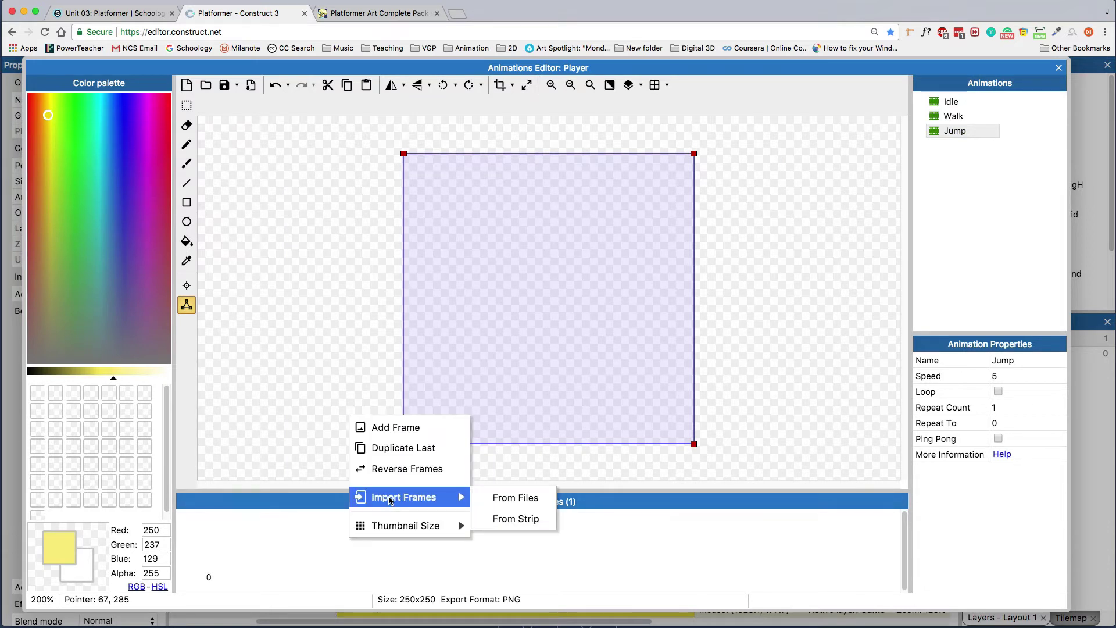
click(496, 499)
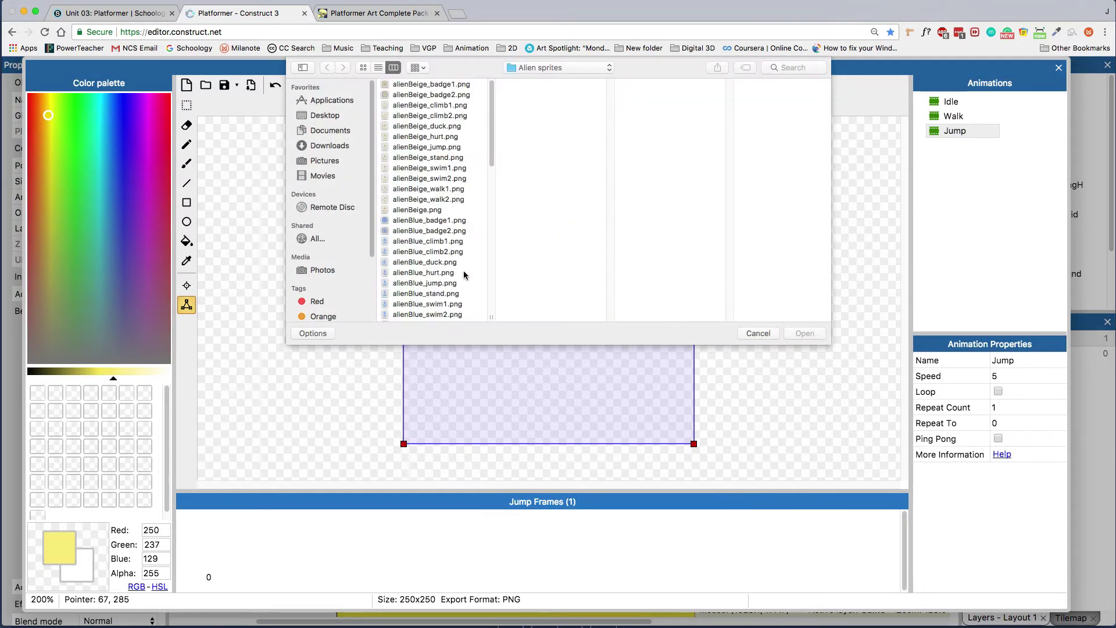
scroll(464, 275, down, 3)
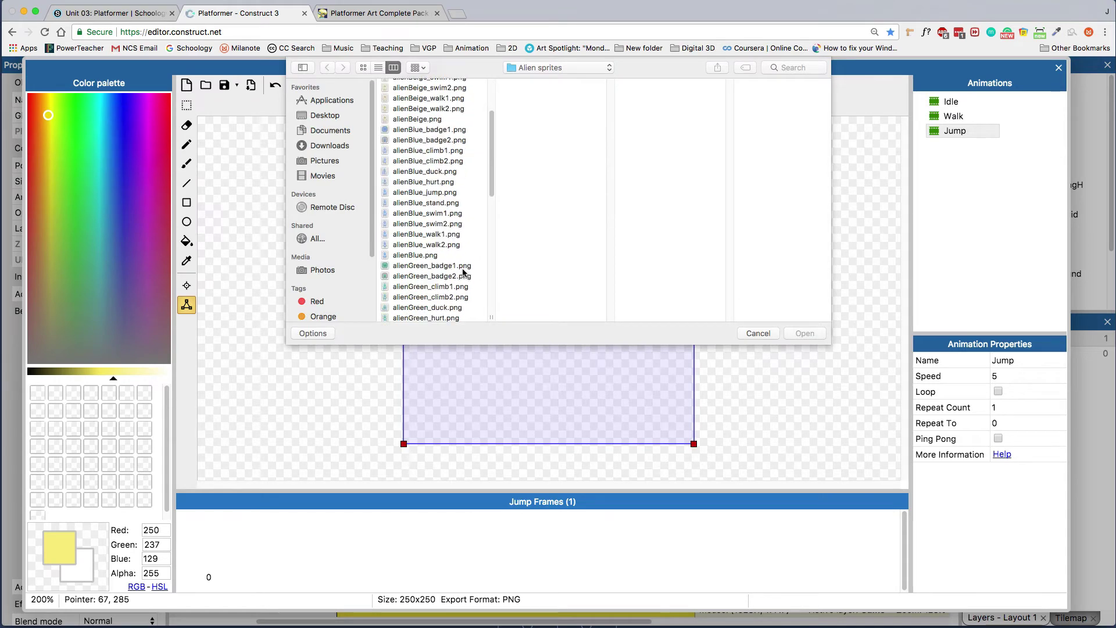
click(438, 193)
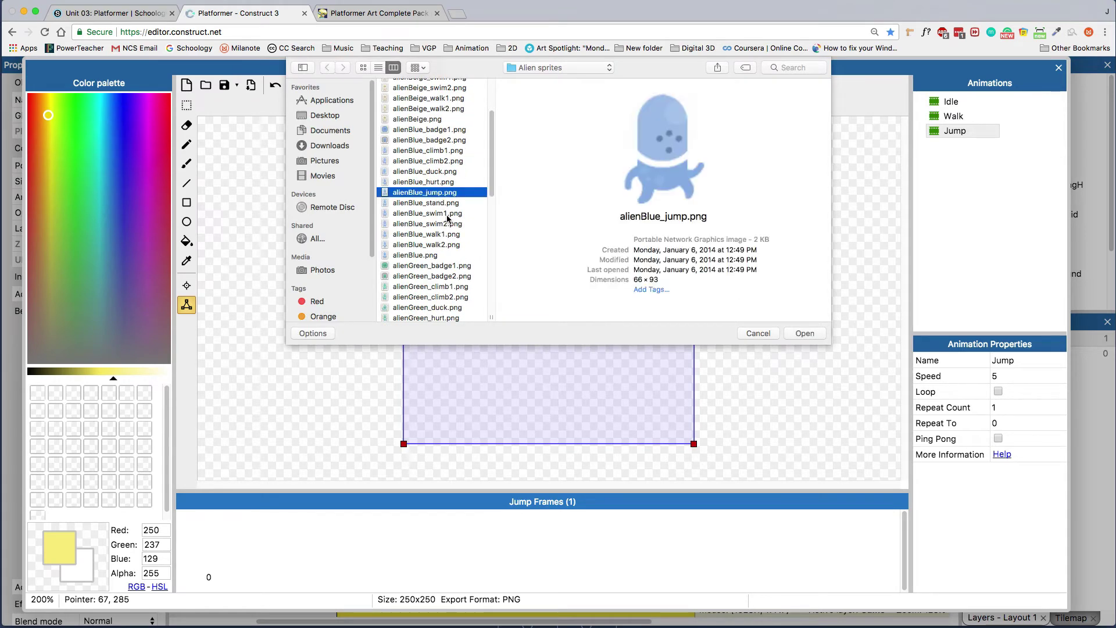
click(797, 334)
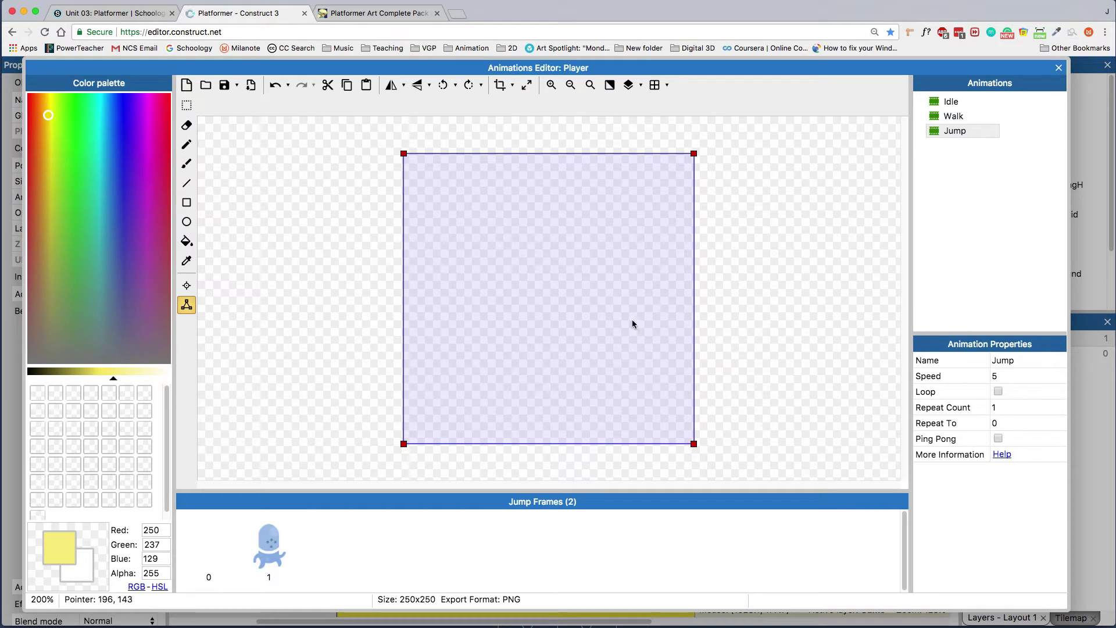
right_click(210, 557)
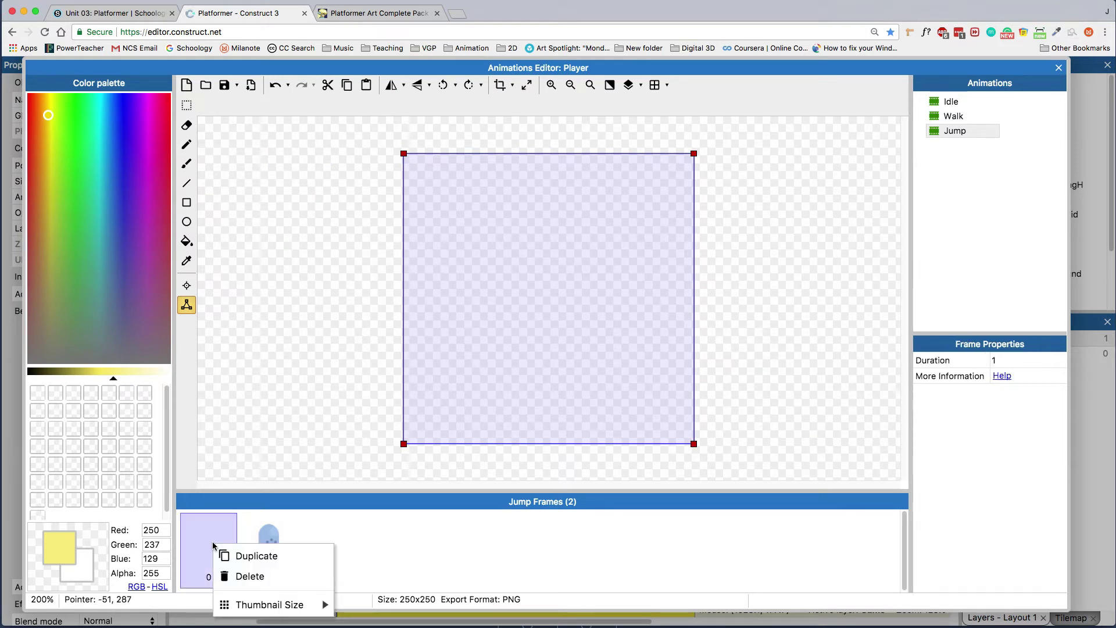
click(242, 576)
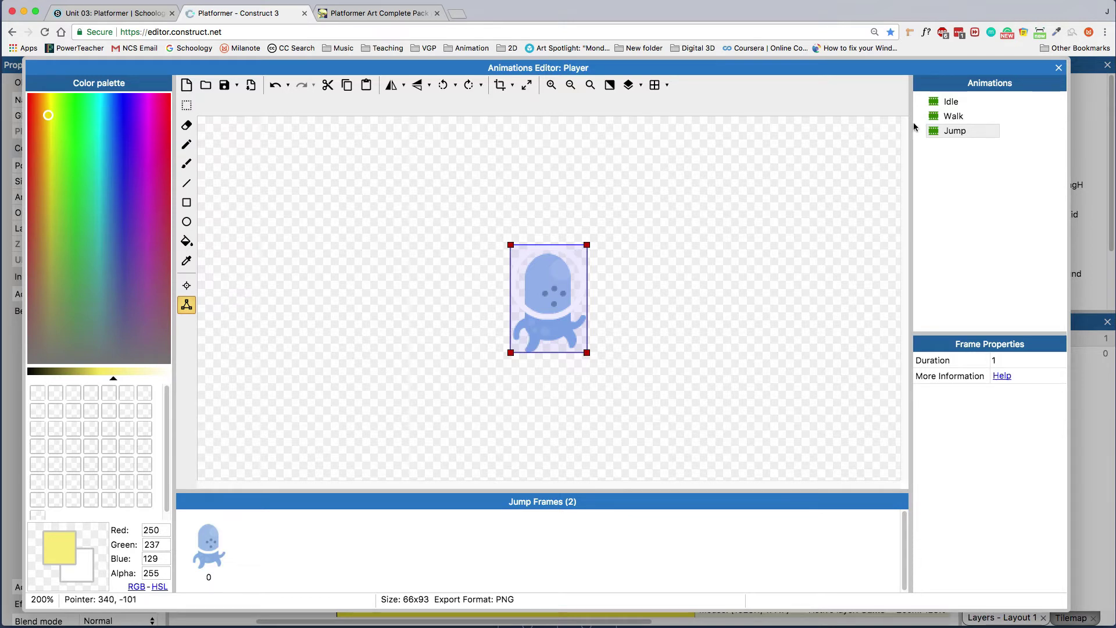
Quick-assign the origin of the Walk animation's first frame to Bottom and apply it to all animations.
click(953, 117)
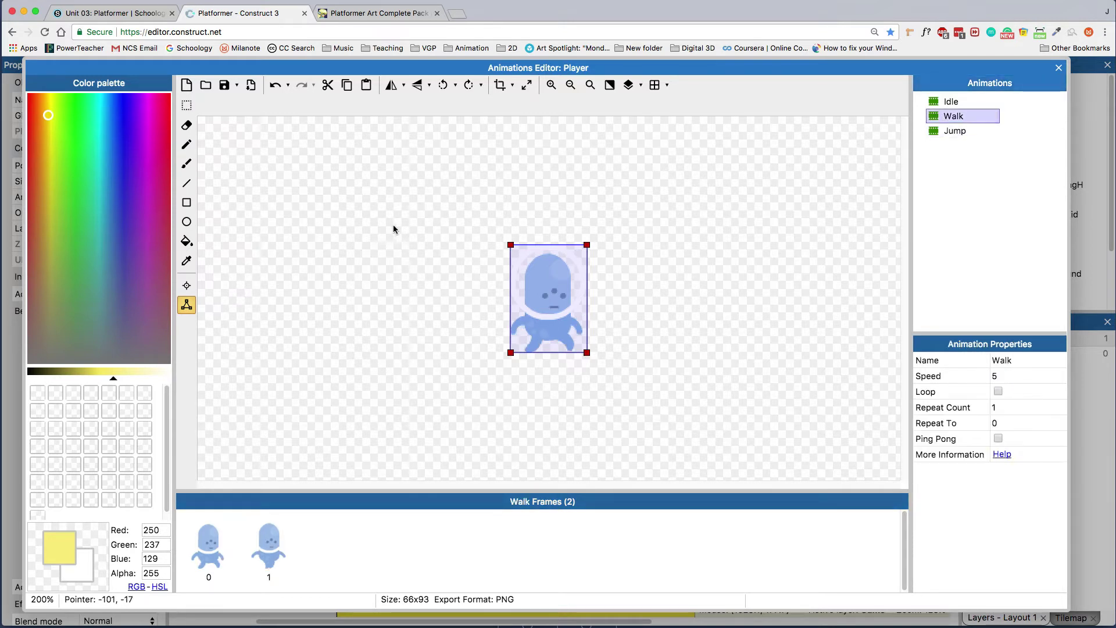
click(186, 289)
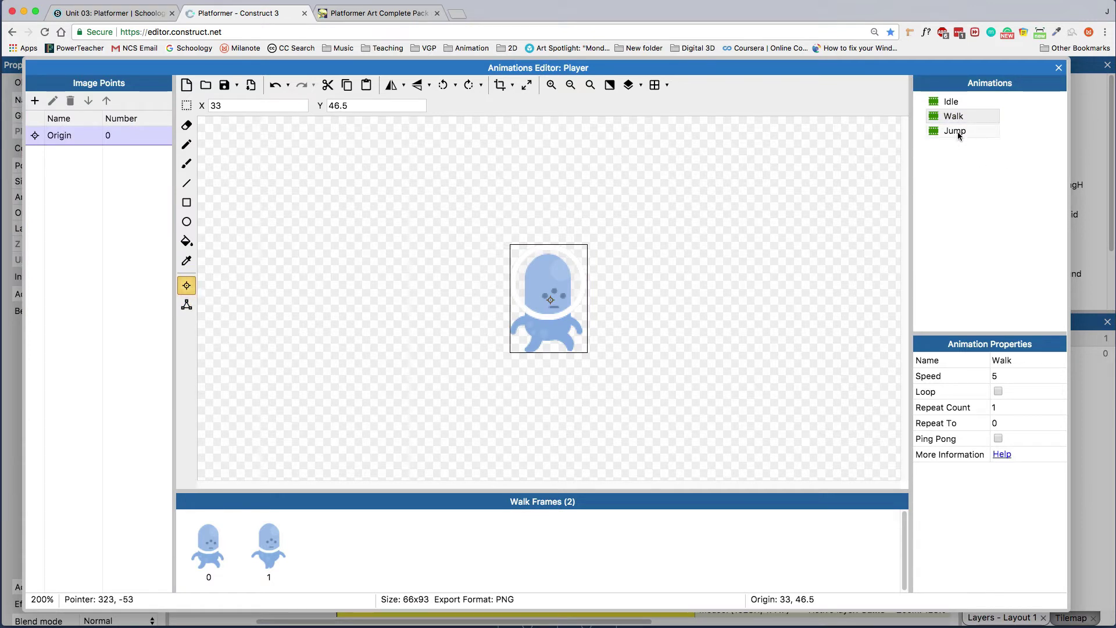
click(551, 85)
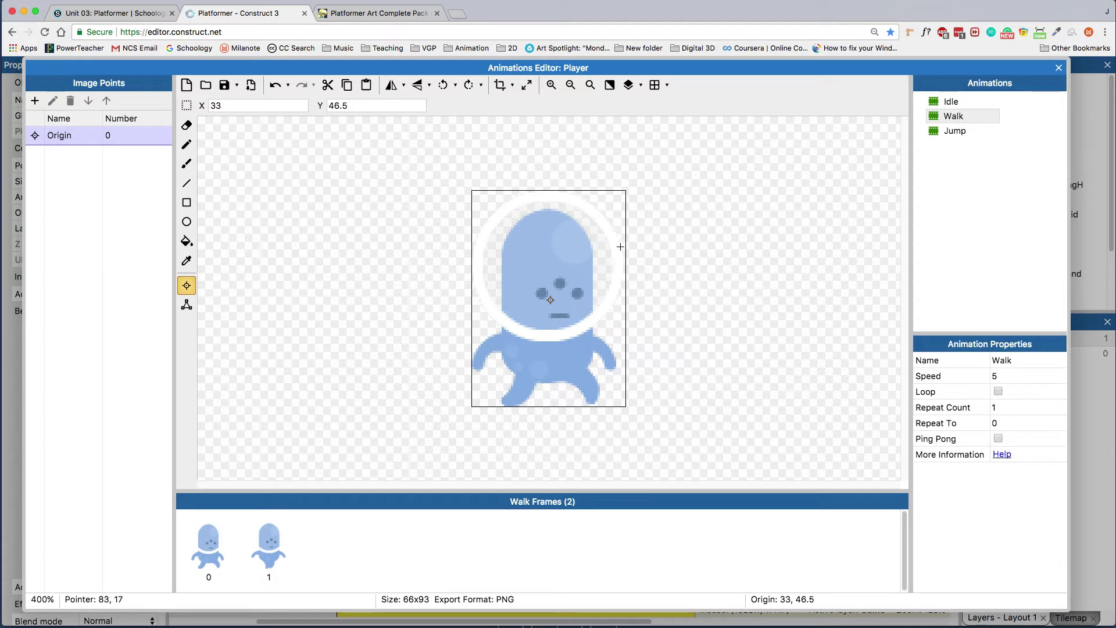
right_click(135, 139)
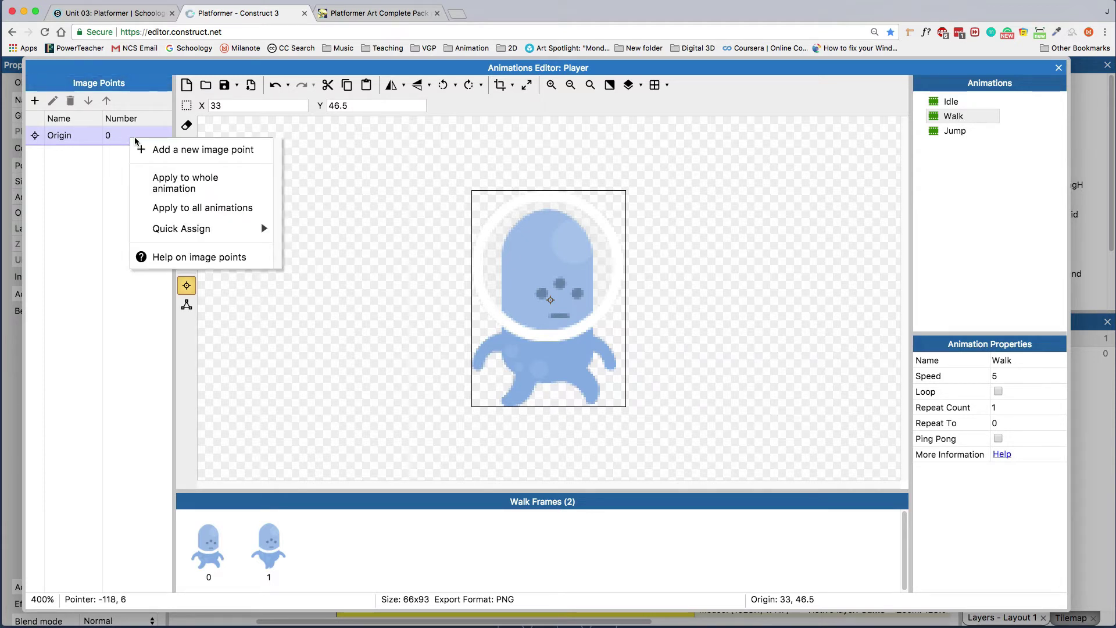
mouse_move(244, 229)
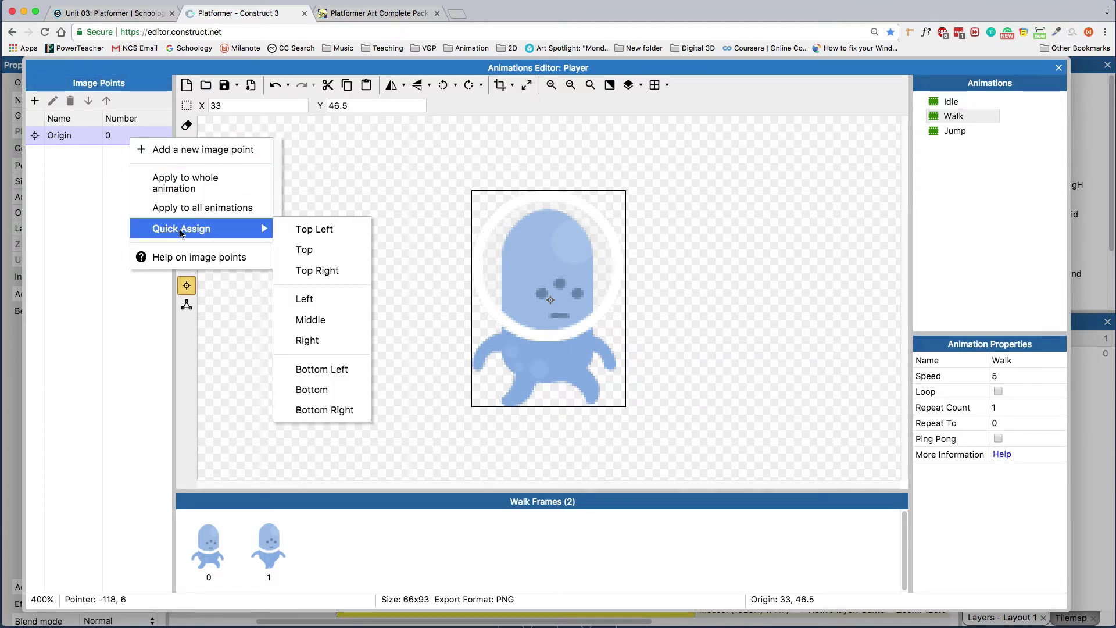
click(322, 389)
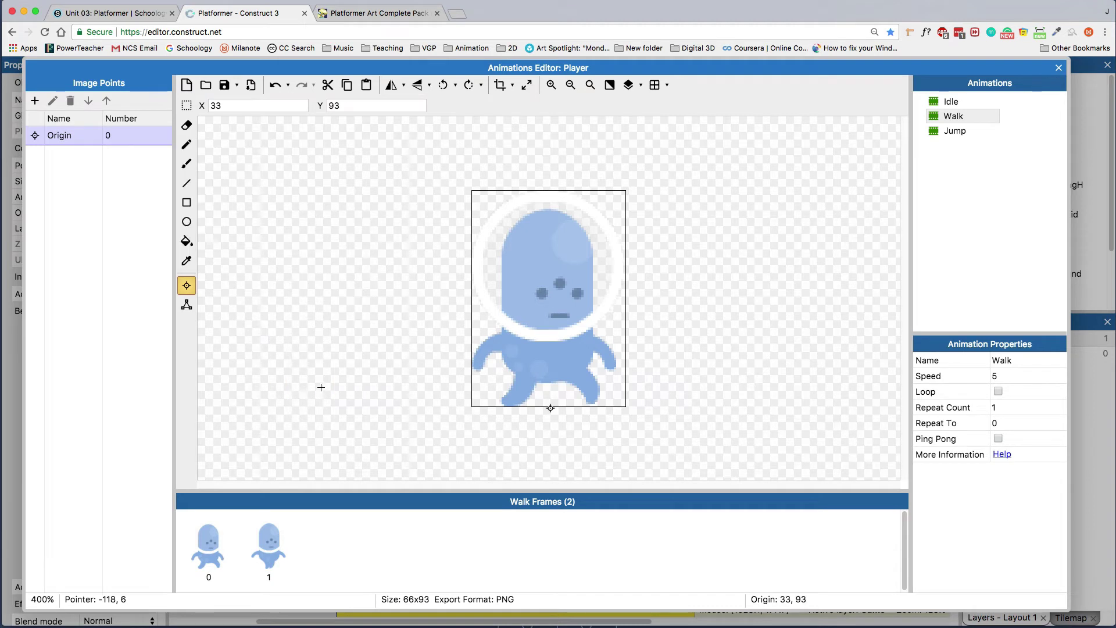
right_click(138, 140)
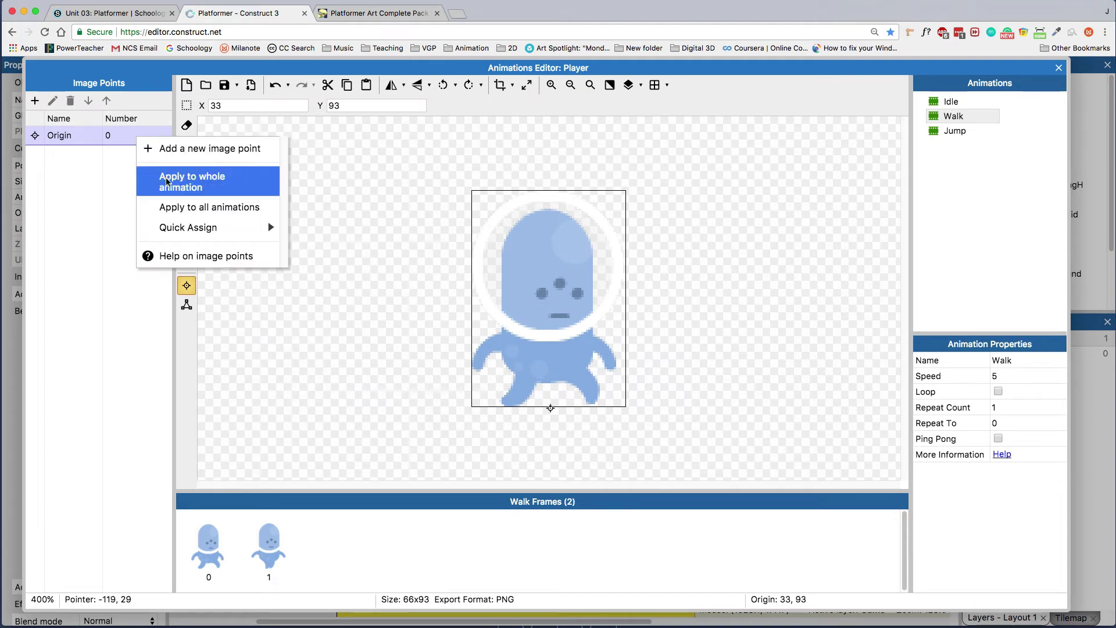
click(194, 209)
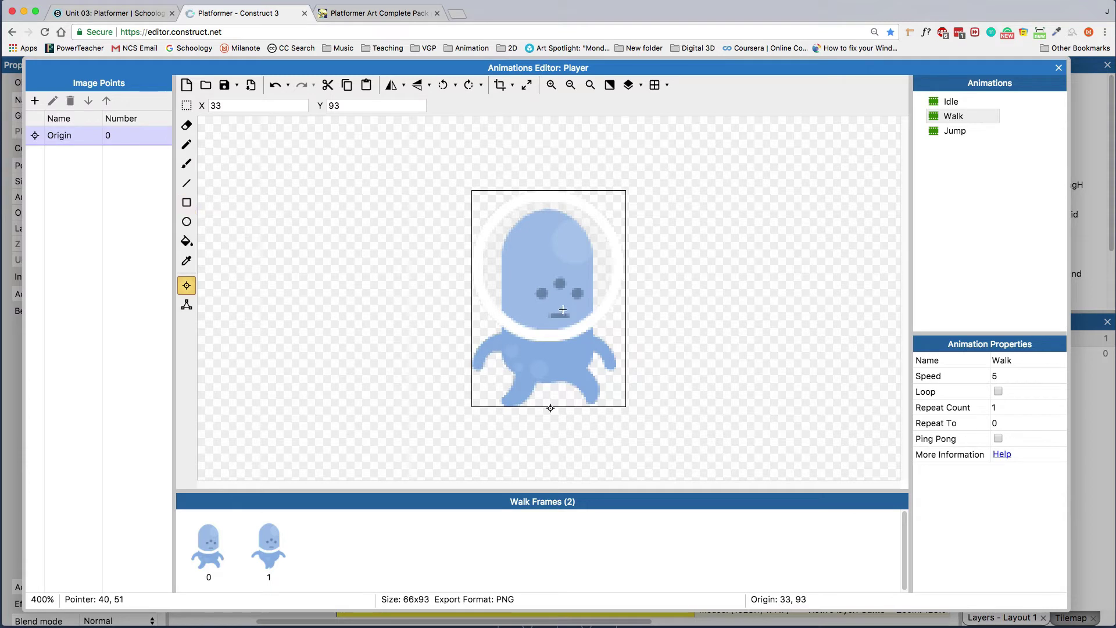
Check the origin point's position on both Walk frames and on the Jump frame.
click(278, 540)
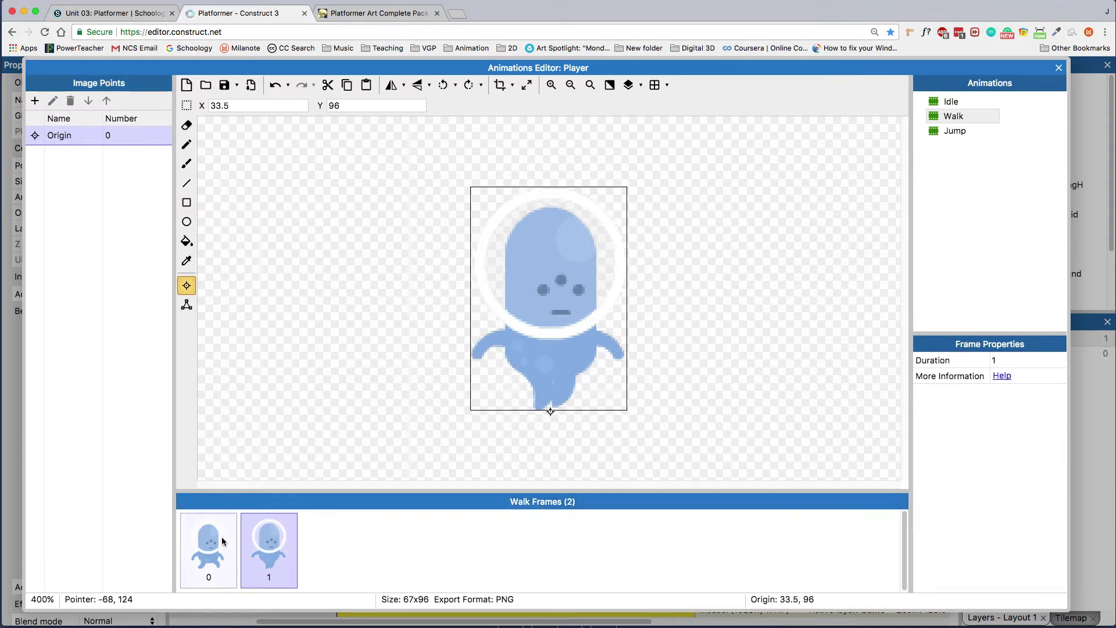
click(221, 541)
click(253, 541)
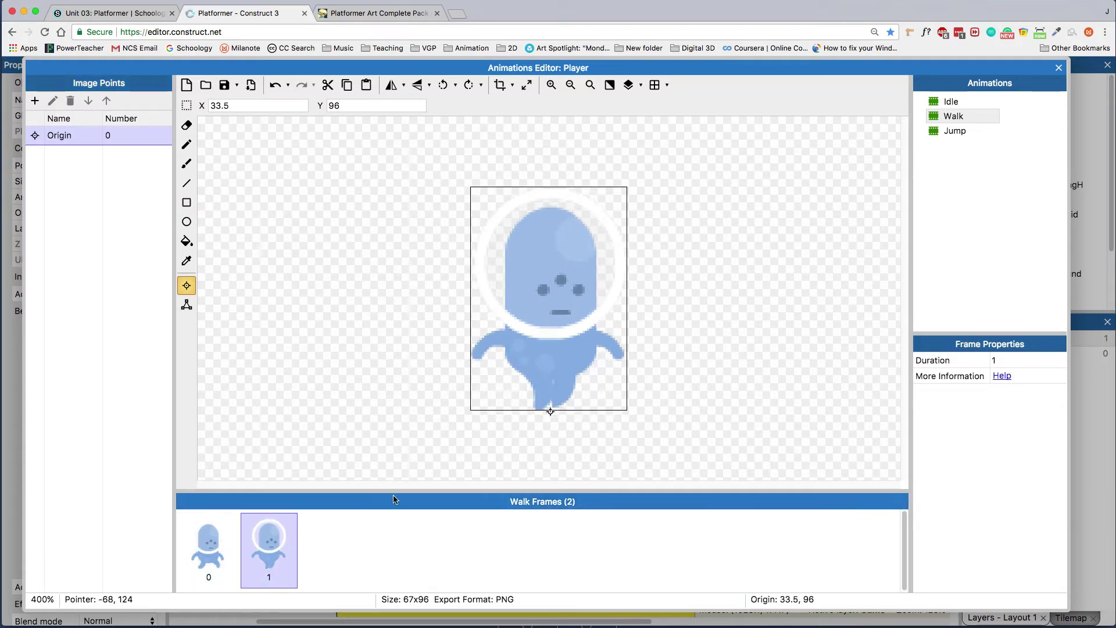
click(958, 129)
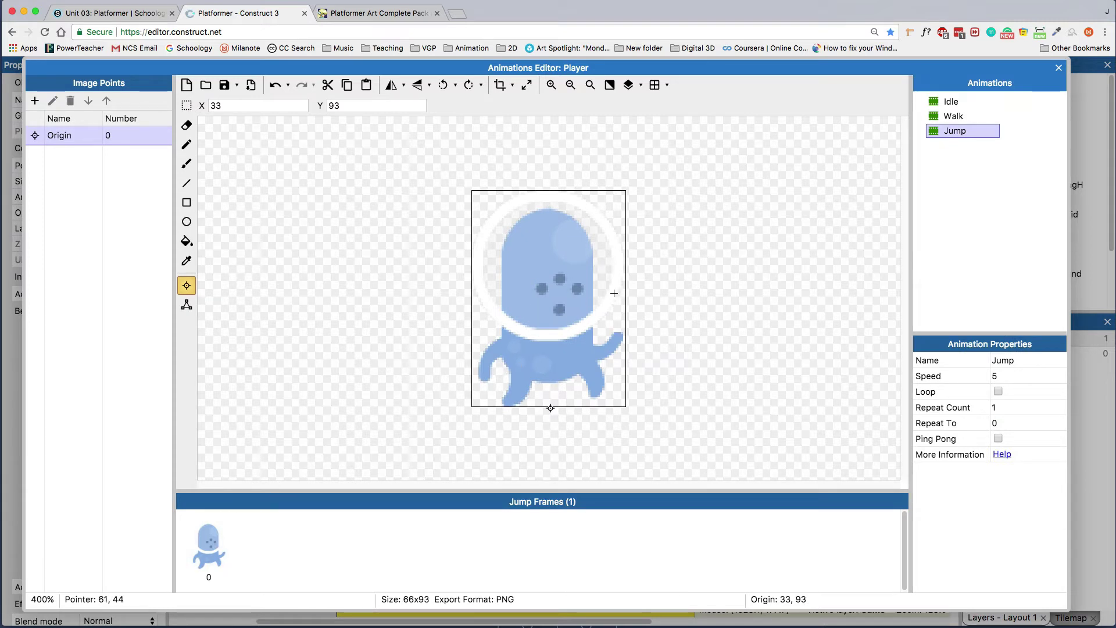
Close the Animations Editor and save the project.
click(1058, 70)
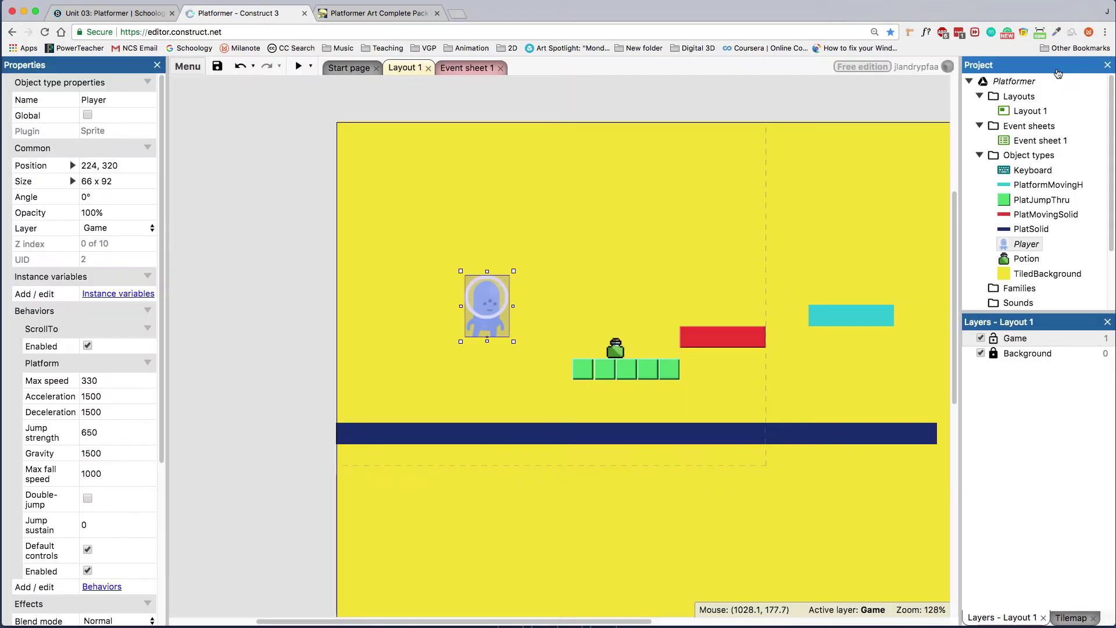
click(216, 68)
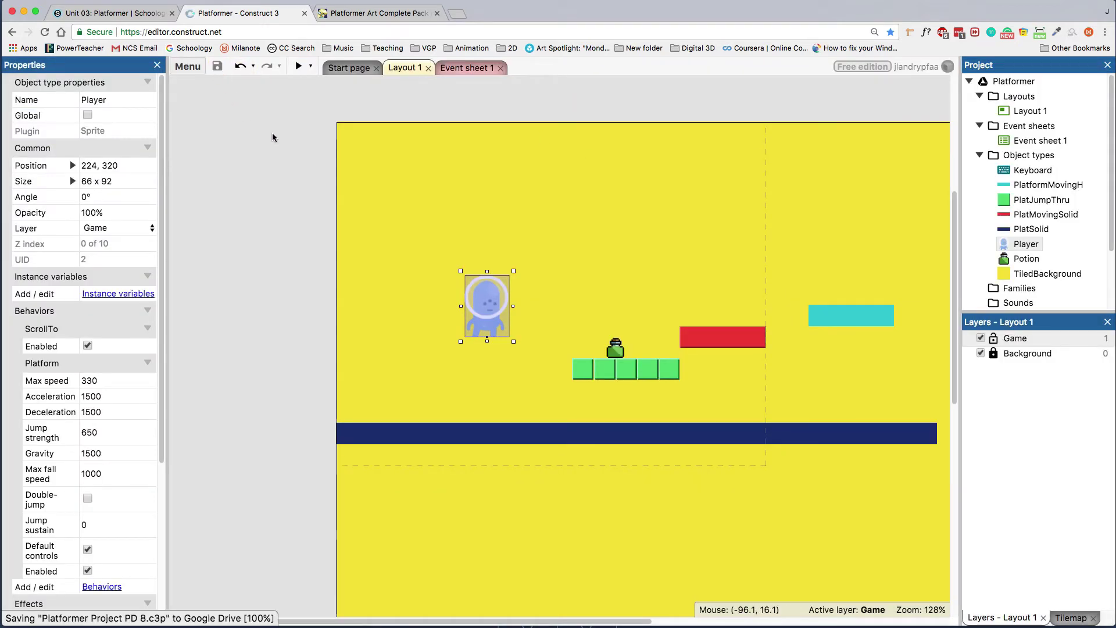
Add a new event to Event sheet 1 with the Player's Platform condition Is moving.
click(467, 68)
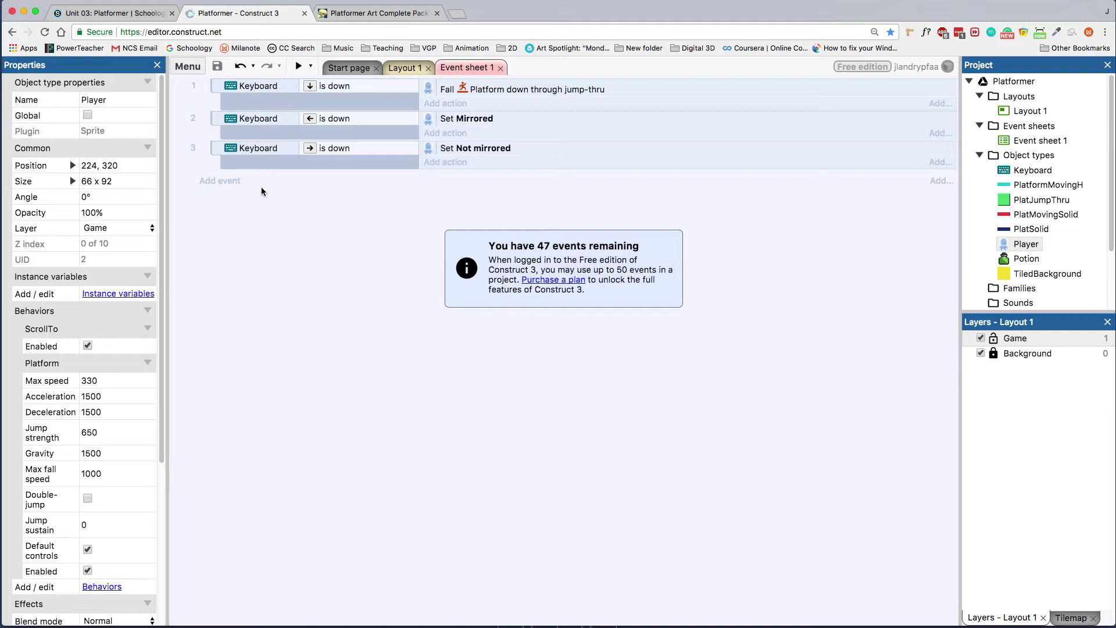
click(220, 181)
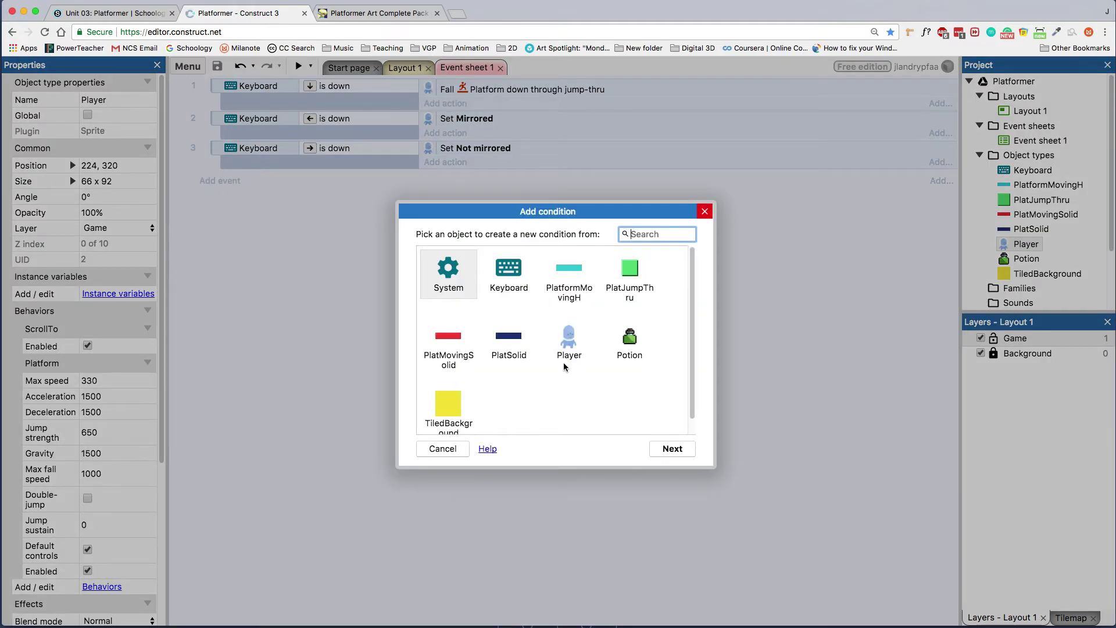
double_click(569, 345)
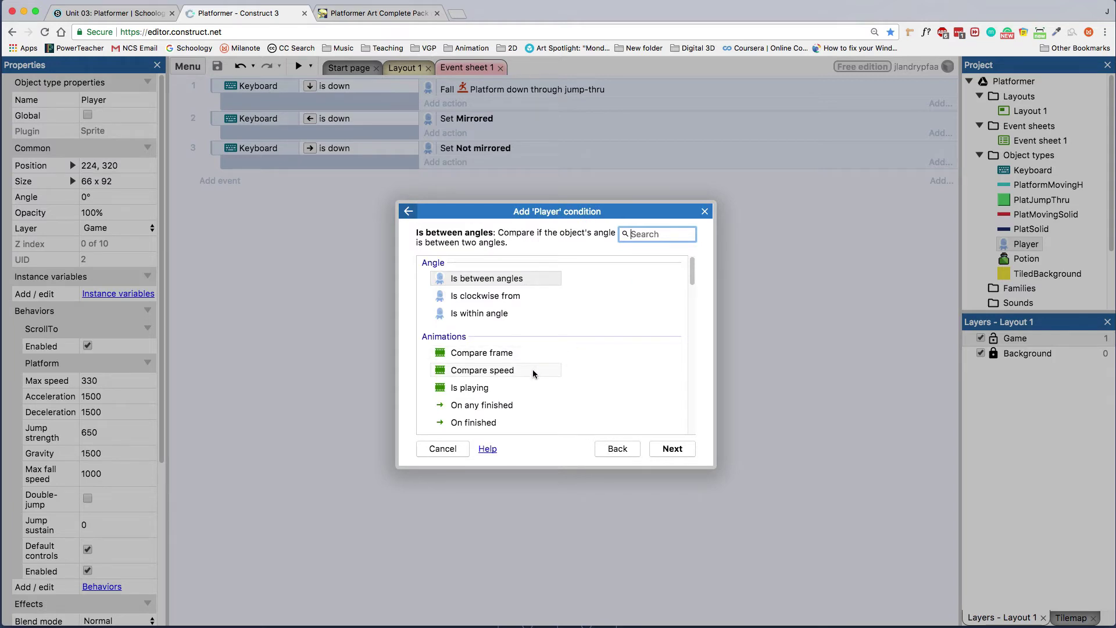
scroll(535, 375, down, 10)
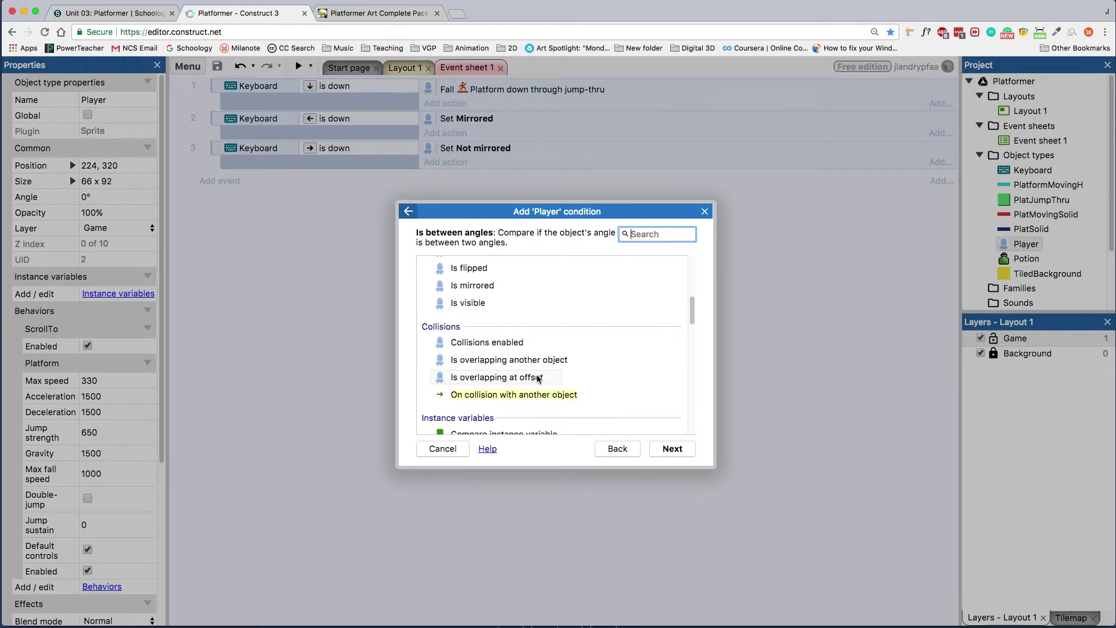
scroll(540, 379, down, 7)
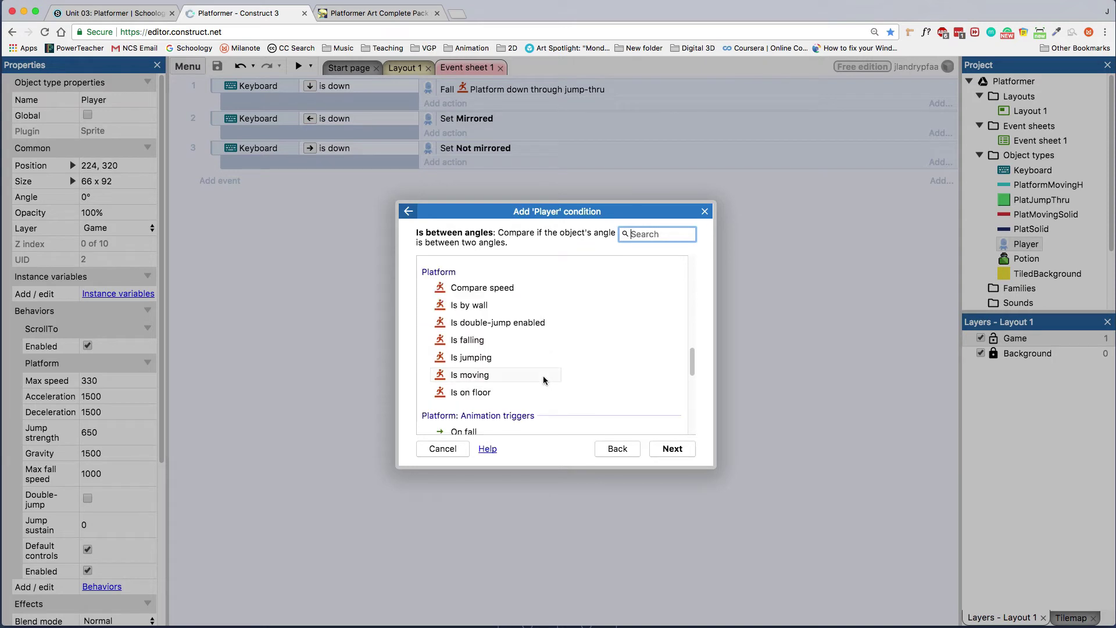
click(473, 377)
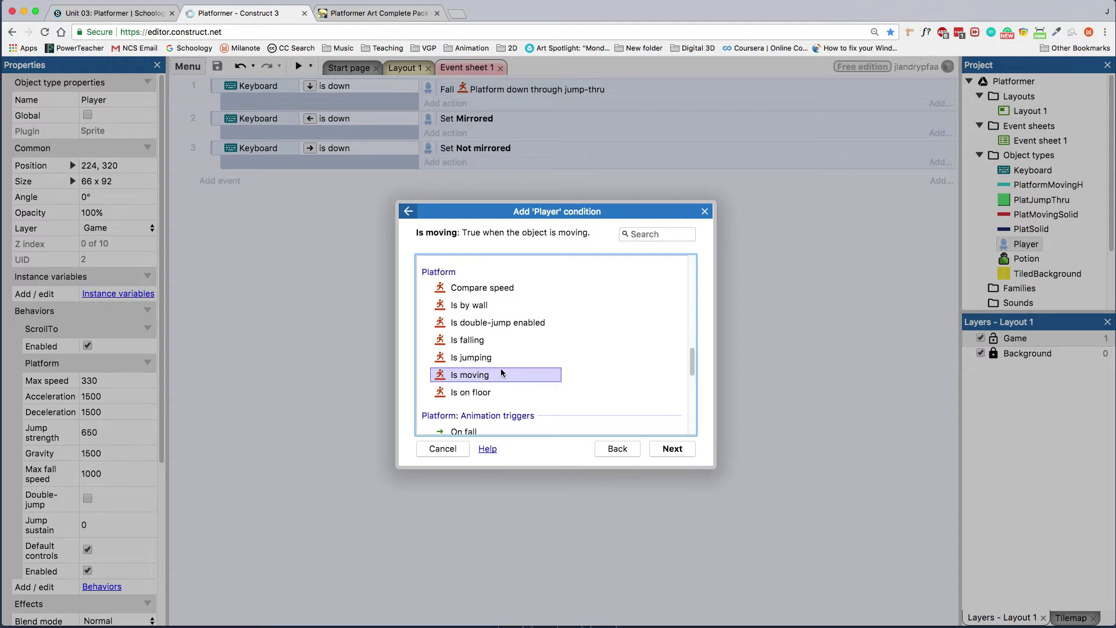
click(673, 450)
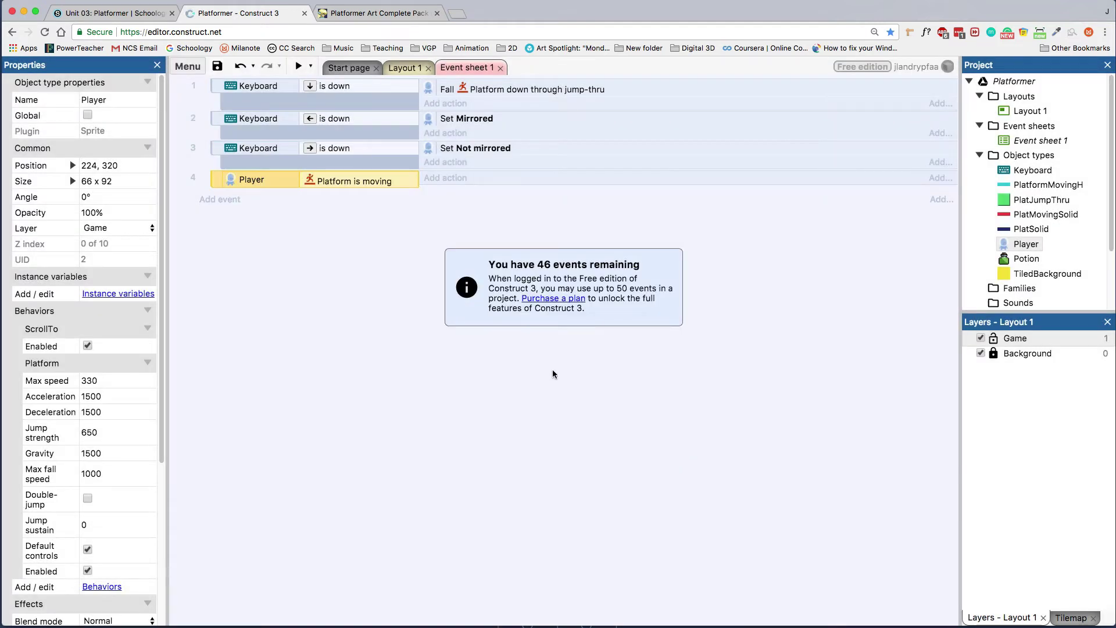
Add a Player Set animation action to the Platform is moving event, with animation "Walk" played from the beginning.
click(448, 178)
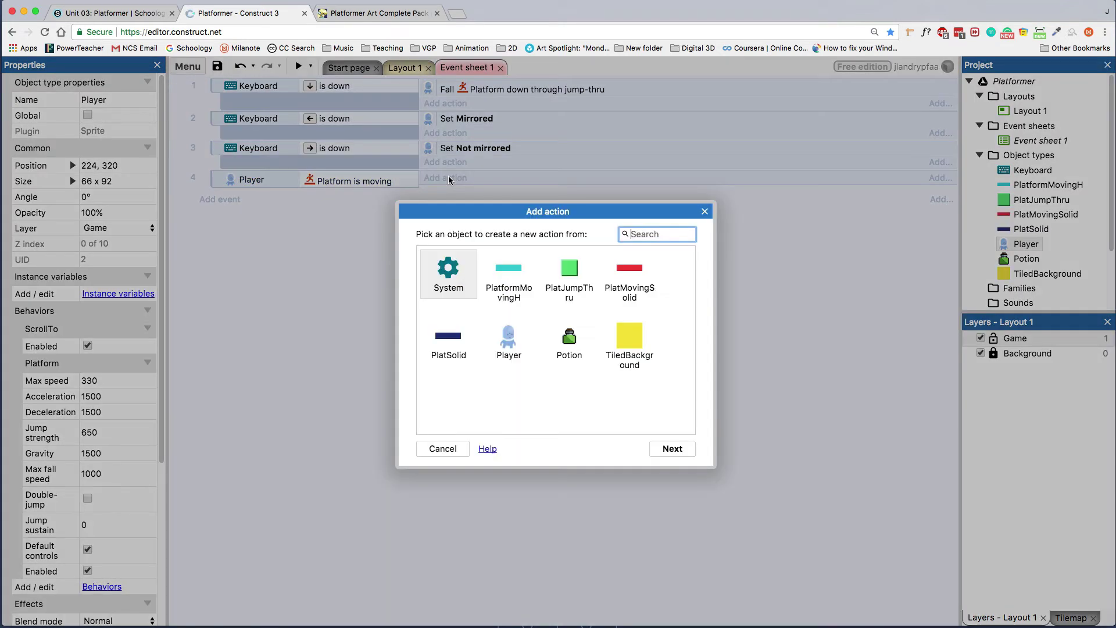
double_click(507, 340)
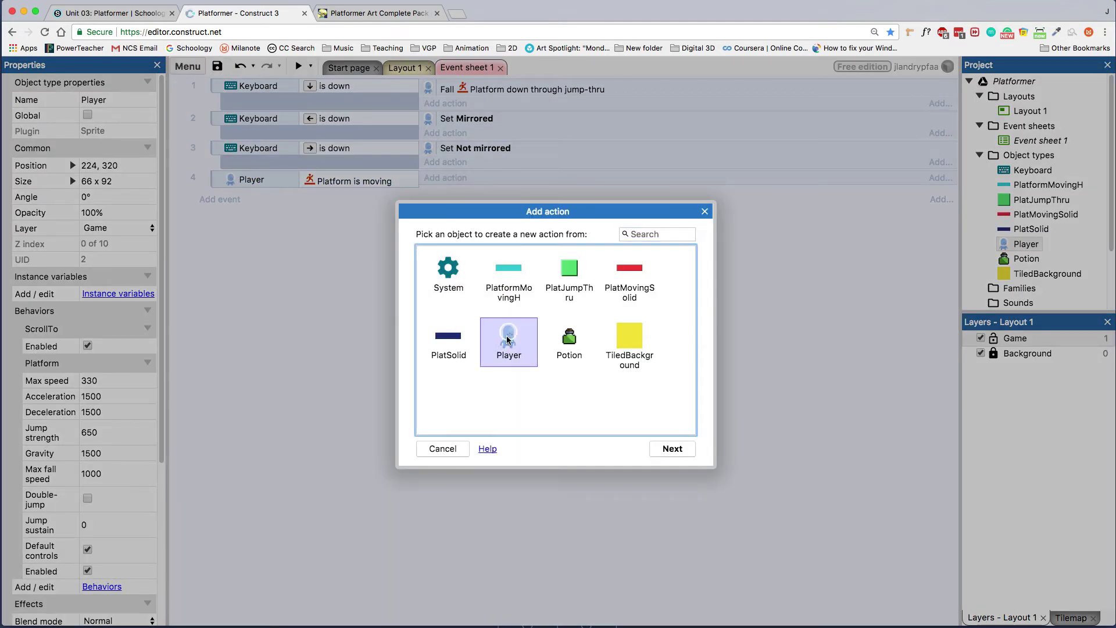
scroll(525, 359, down, 2)
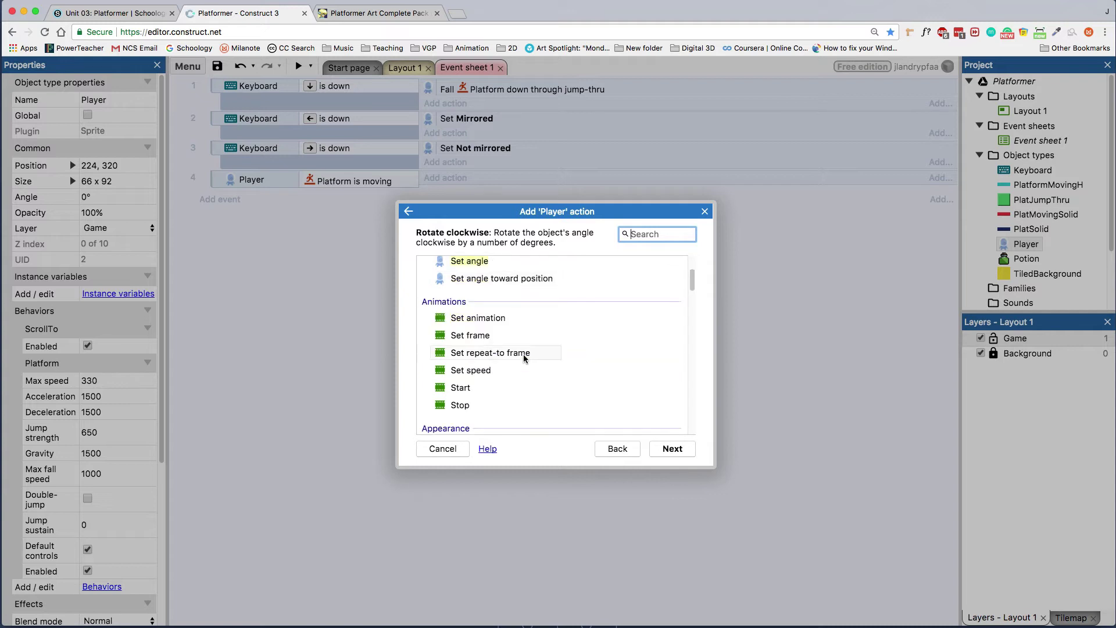
click(474, 317)
click(672, 449)
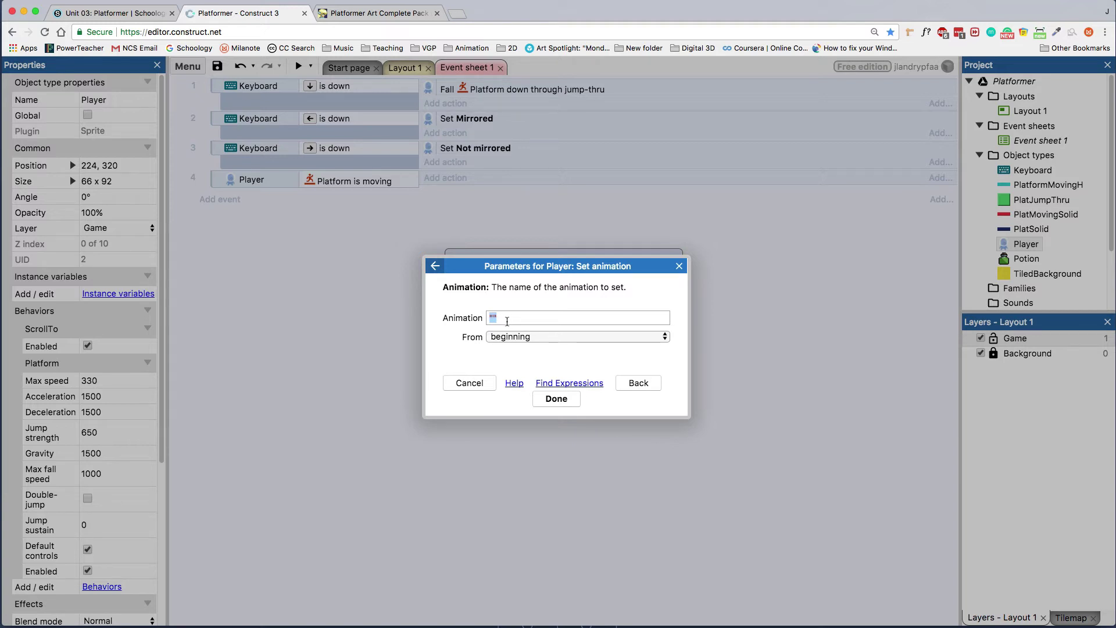
click(512, 318)
double_click(493, 318)
key(BackSpace)
text(")
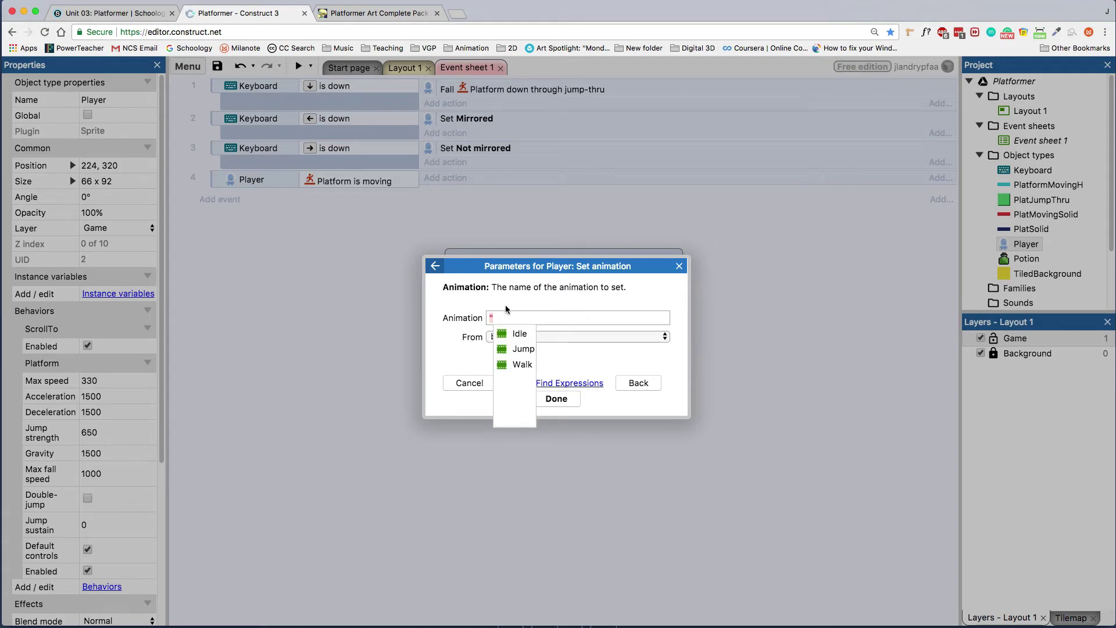
click(520, 365)
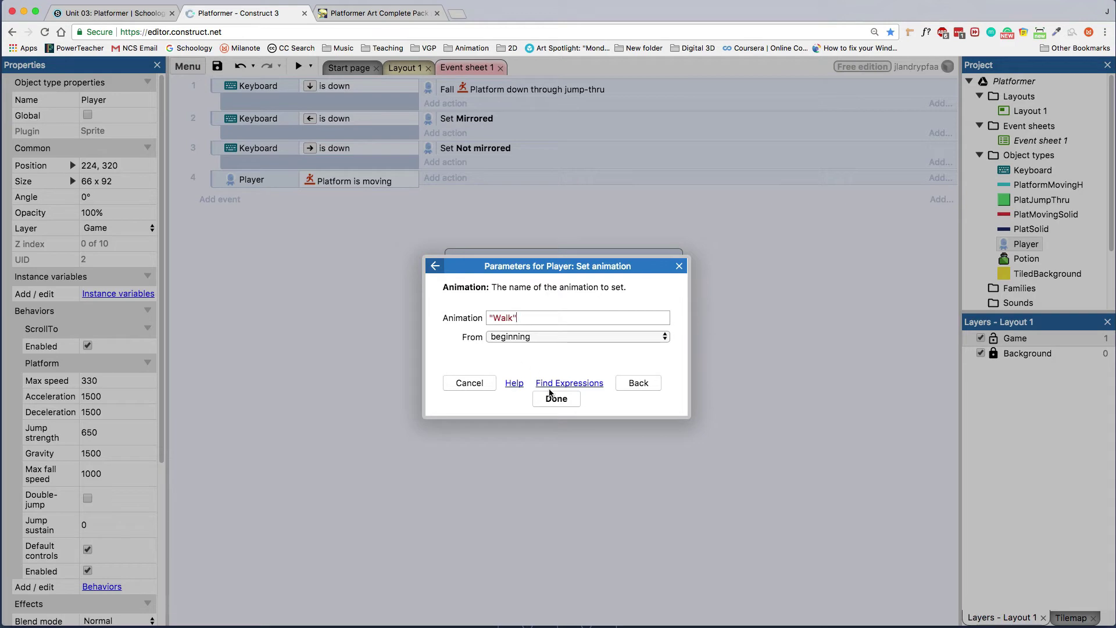
click(555, 399)
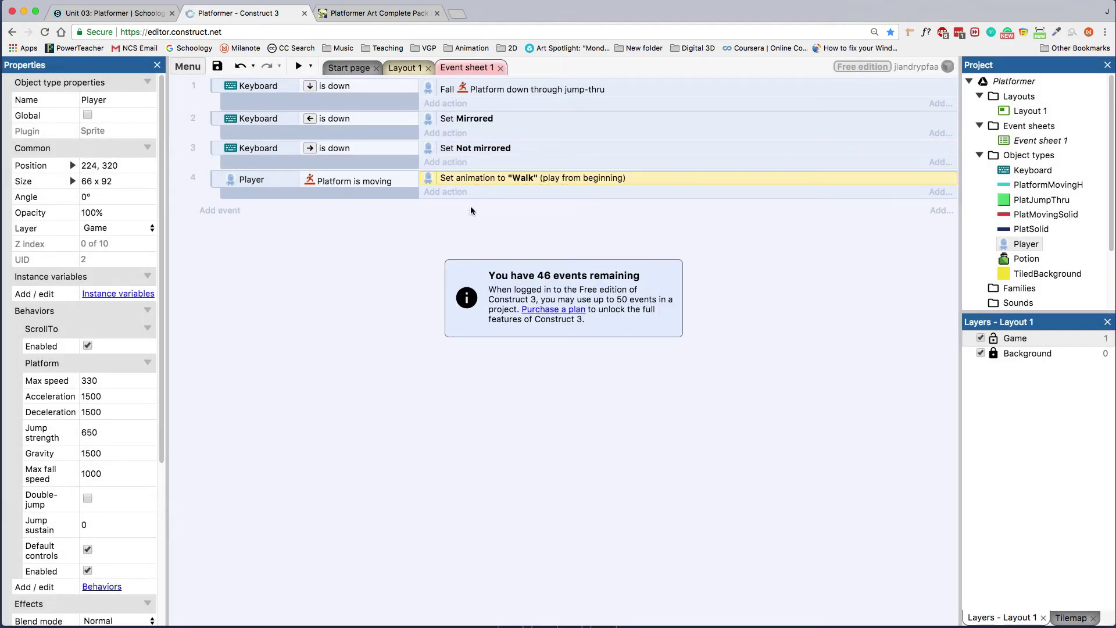
Preview the game and walk the Player back and forth along the floor to test the Walk animation.
click(297, 67)
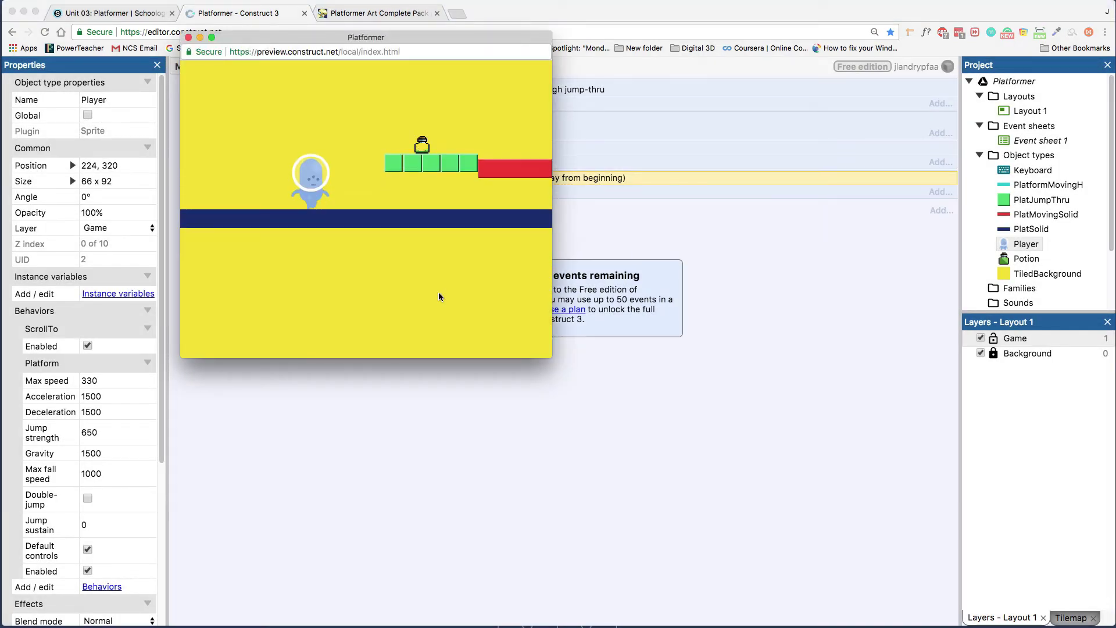
key(Right)
key(Left)
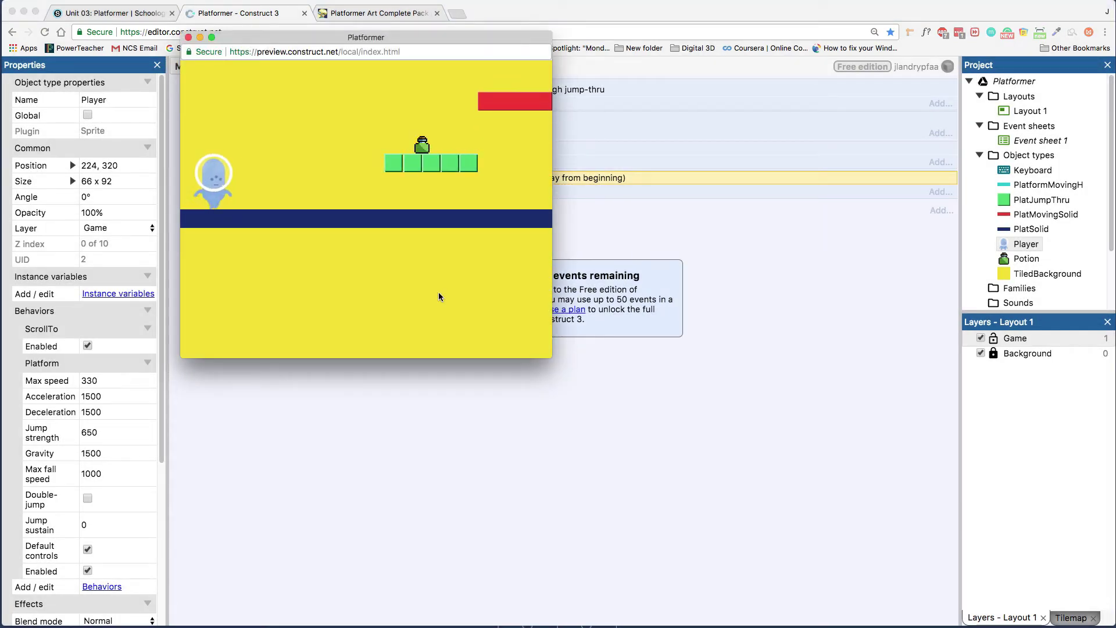
key(Right)
key(Left)
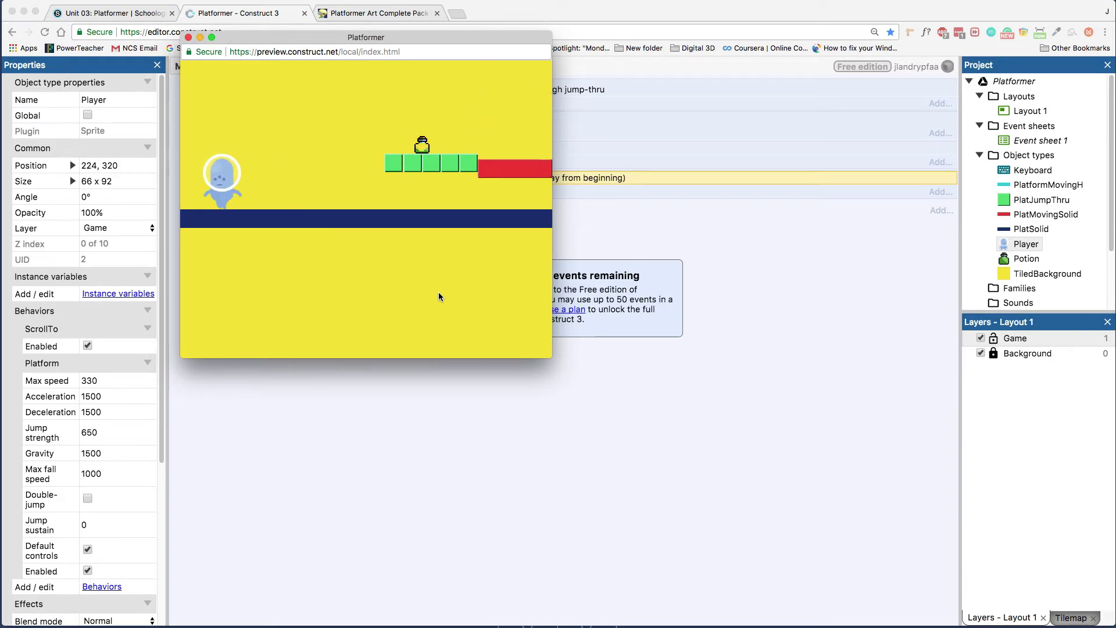
key(Right)
key(Left)
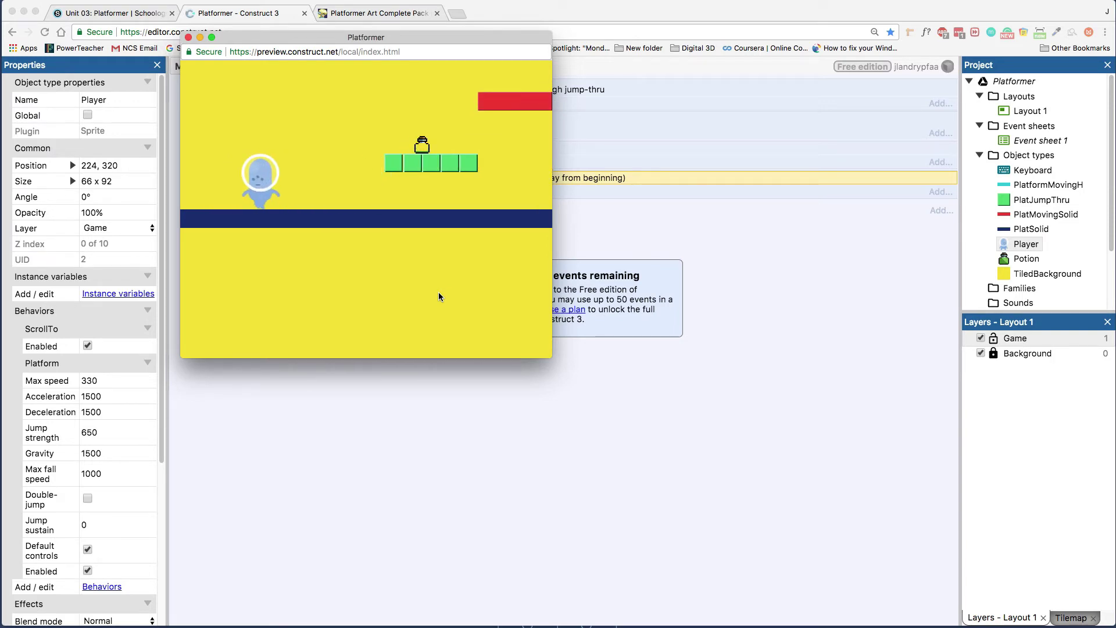
key(Right)
key(Left)
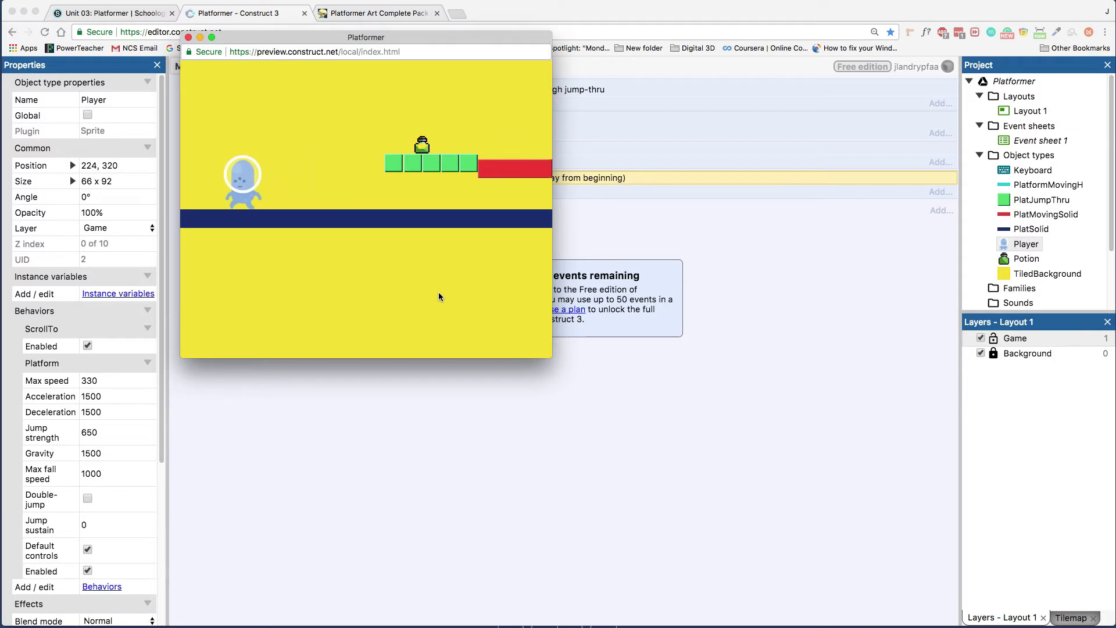
key(Right)
Make the Player jump while moving in both directions to check its animation in the air, and close the preview.
key(Up)
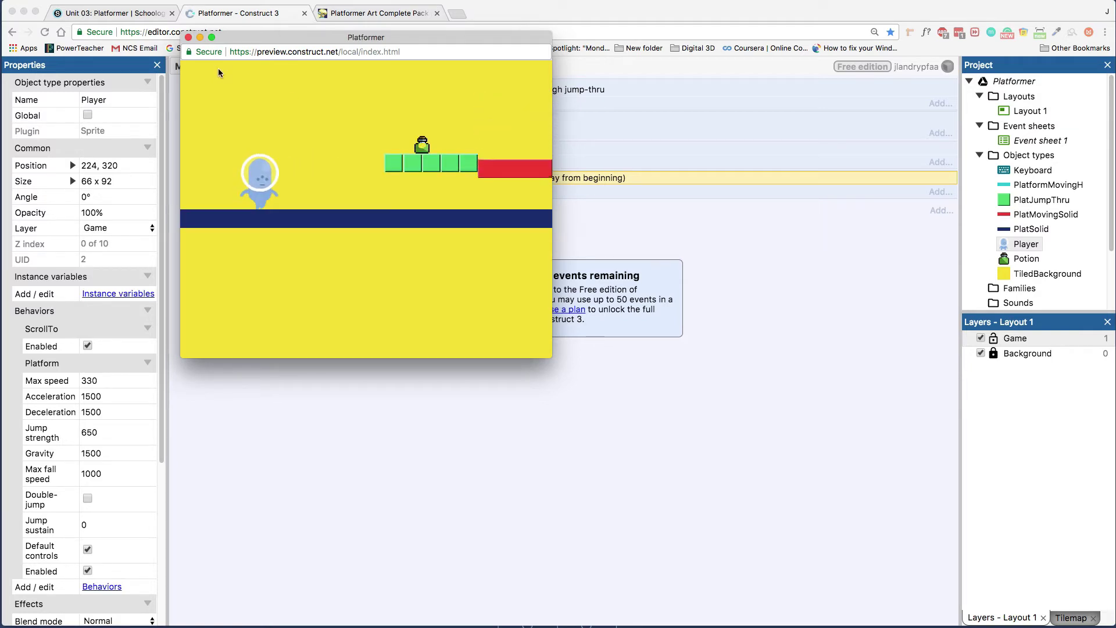
key(Up)
key(Right)
key(Up)
key(Left)
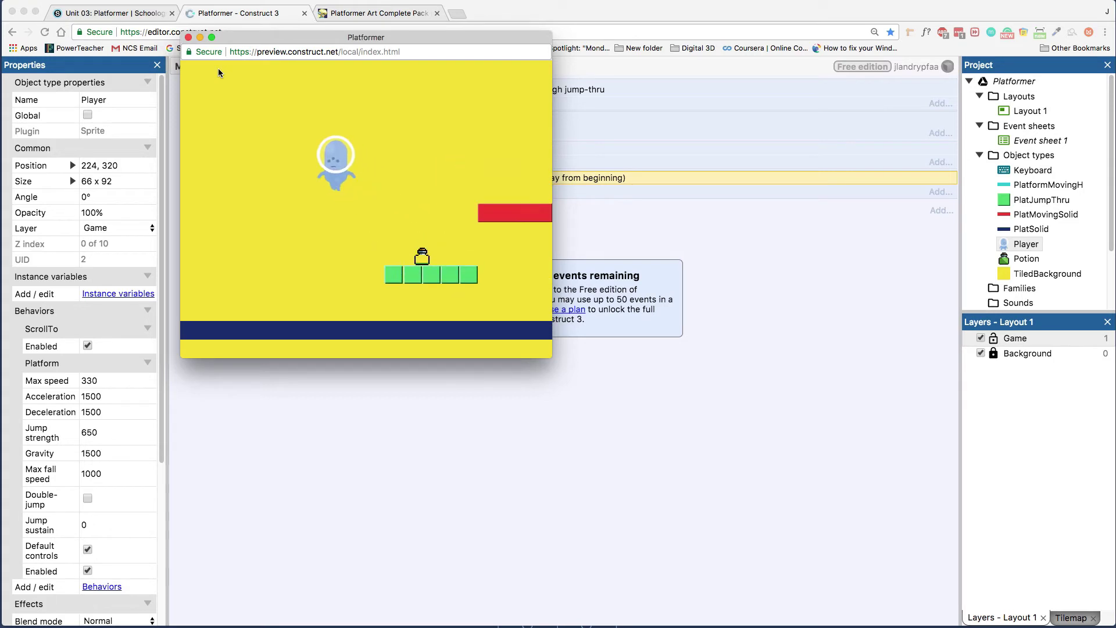
key(Right)
key(Up)
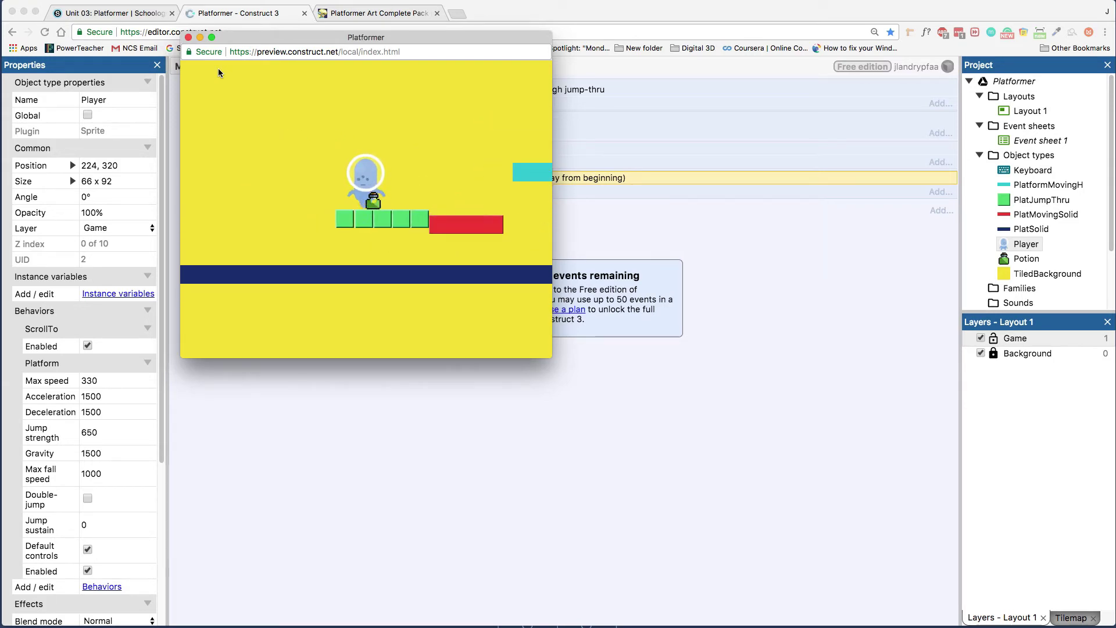
key(Up)
key(Left)
key(Up)
key(Right)
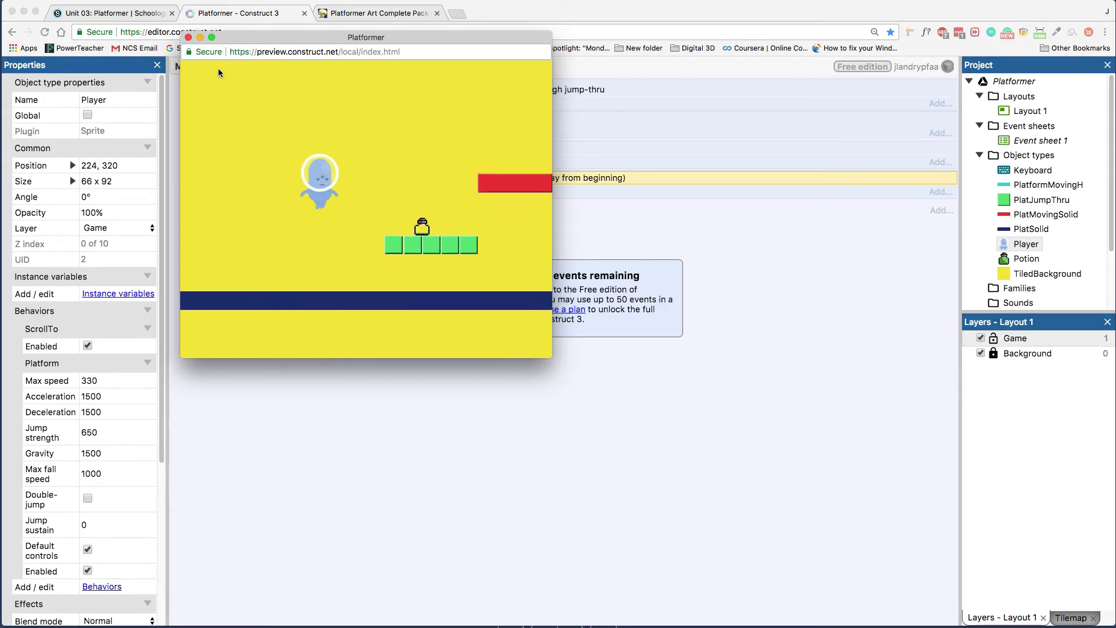
key(Left)
key(Up)
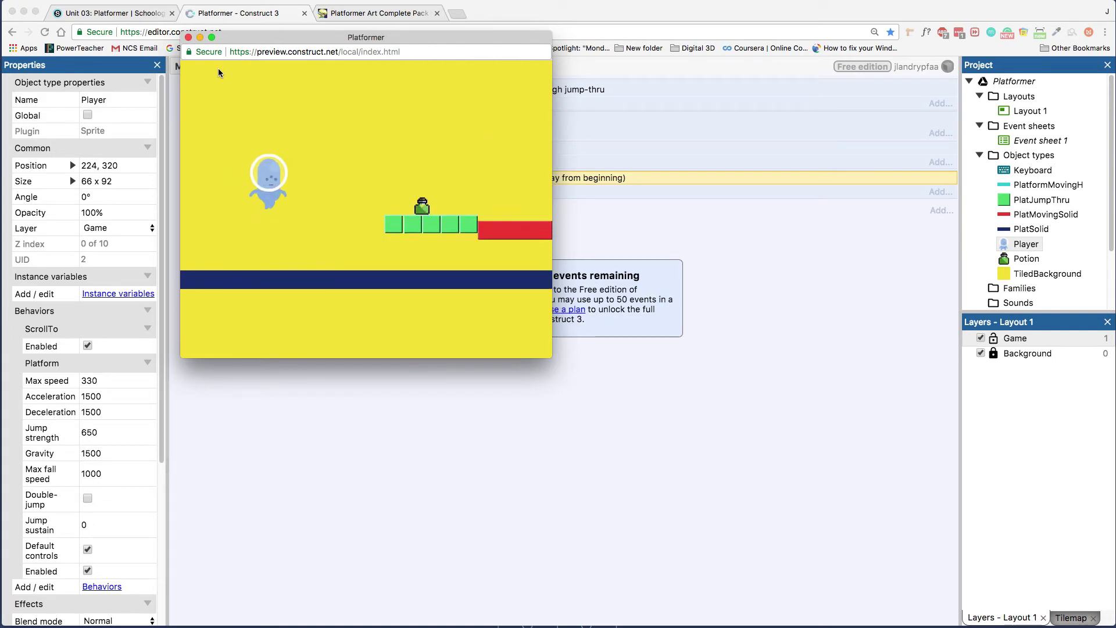
key(Right)
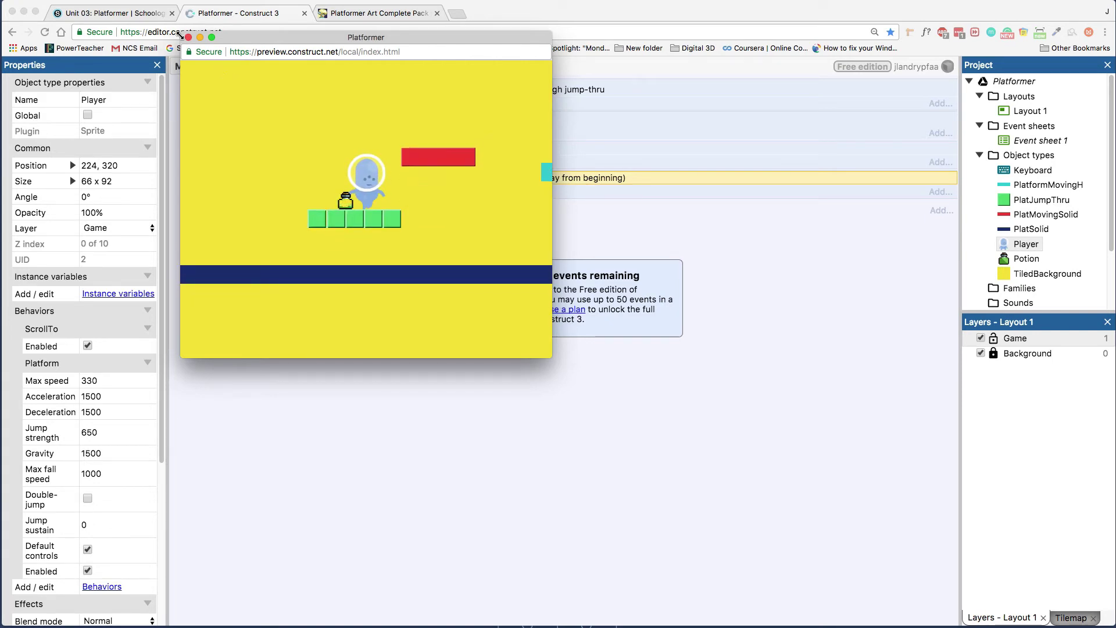
click(189, 37)
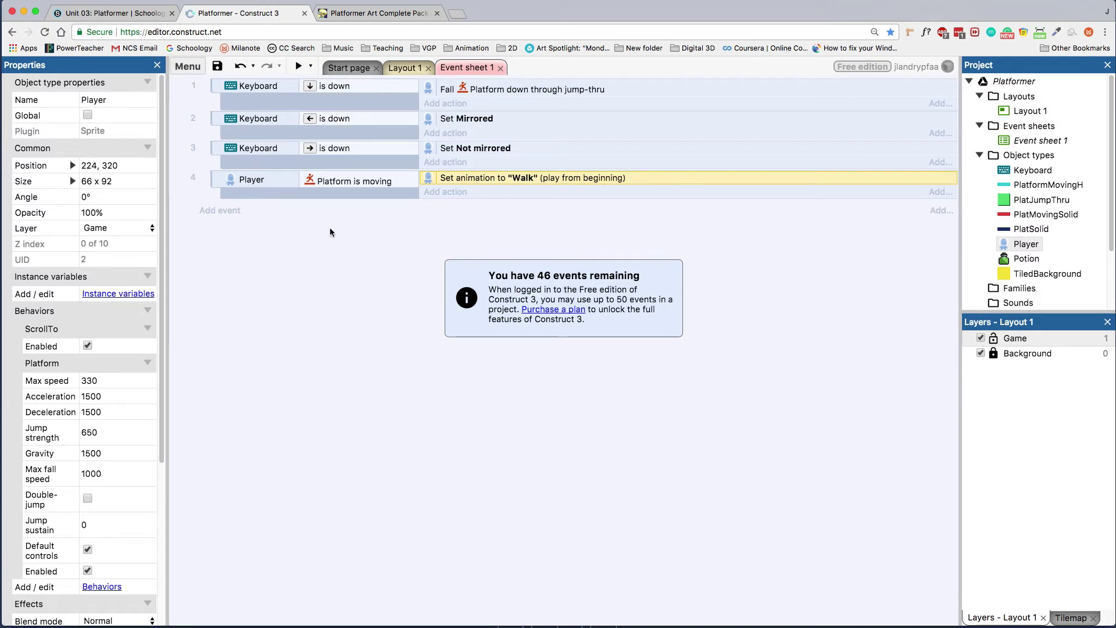
Add the Player's Platform condition Is on floor as a second condition of the Platform is moving event.
click(343, 179)
click(339, 205)
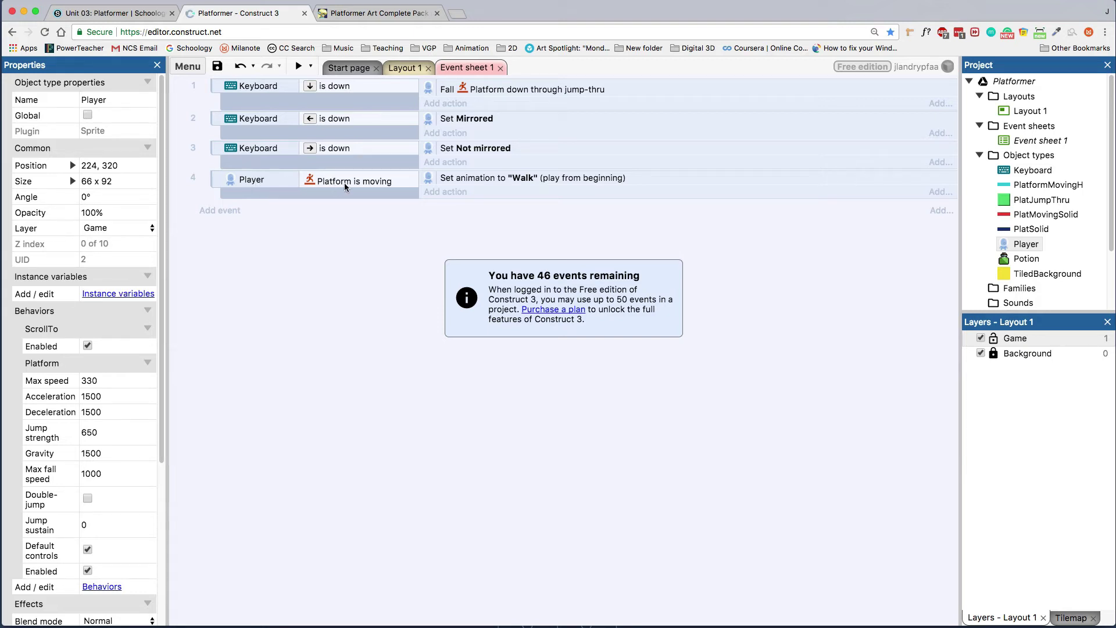
right_click(295, 189)
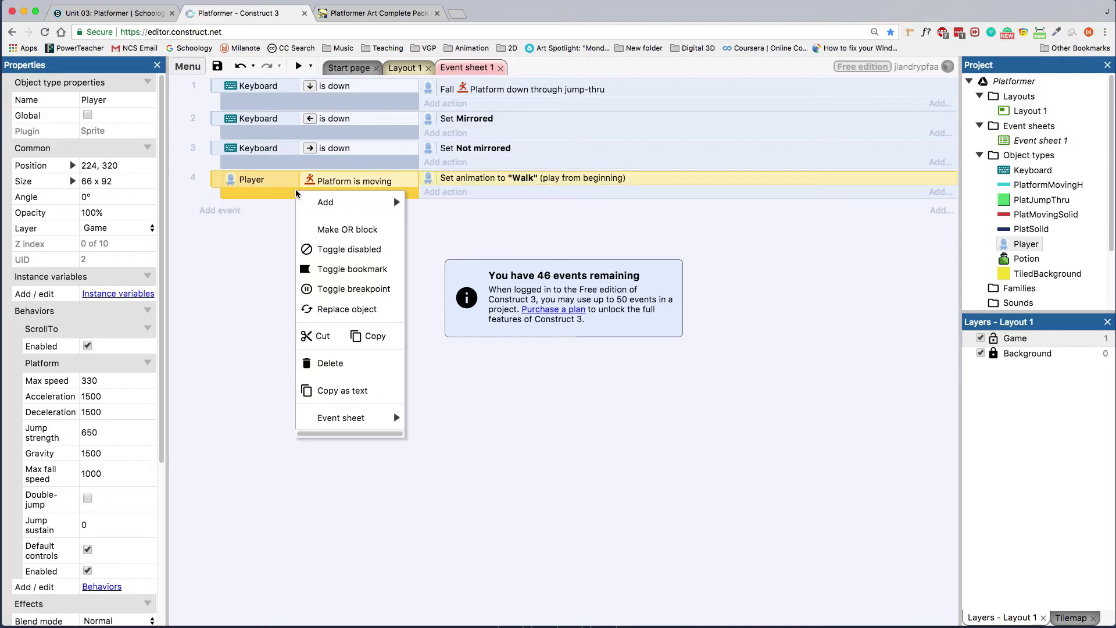
mouse_move(324, 202)
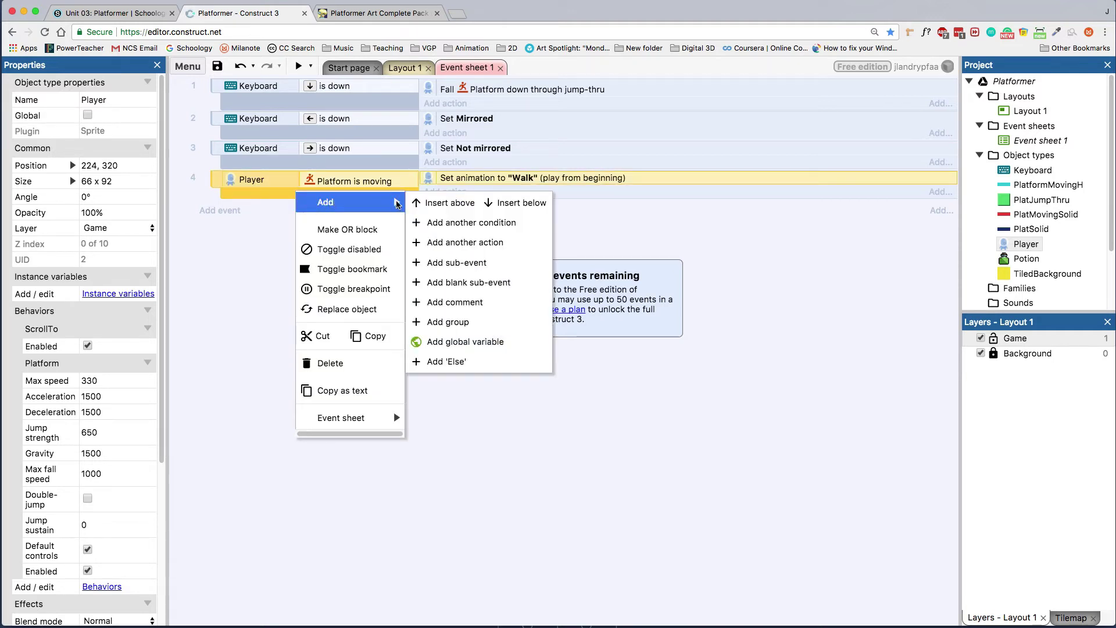
click(475, 223)
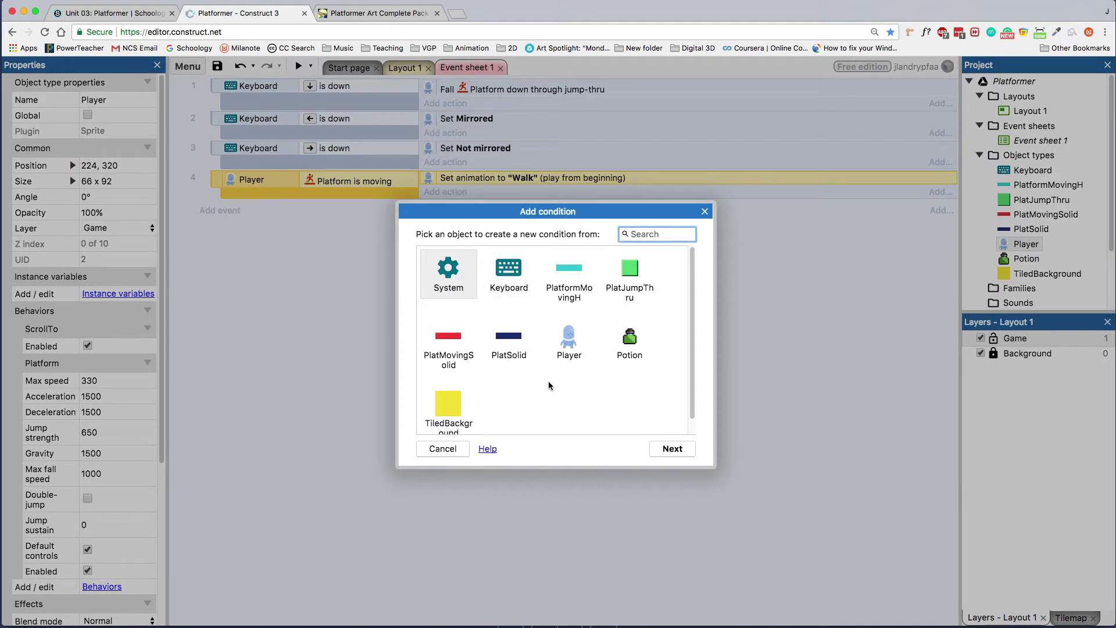
double_click(569, 344)
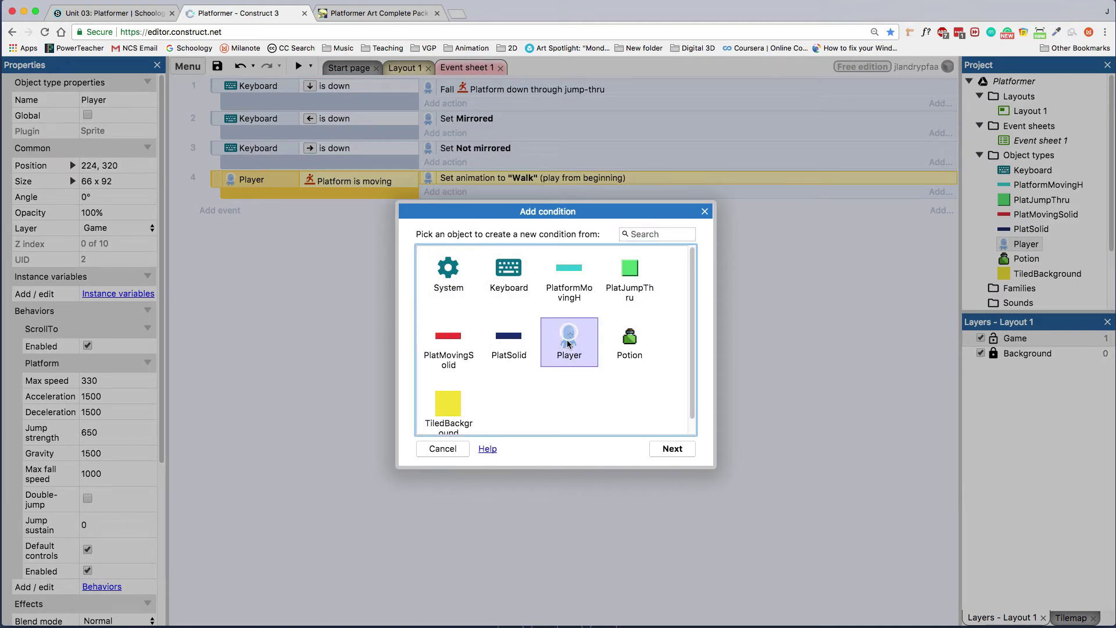
scroll(541, 364, down, 3)
scroll(541, 365, down, 10)
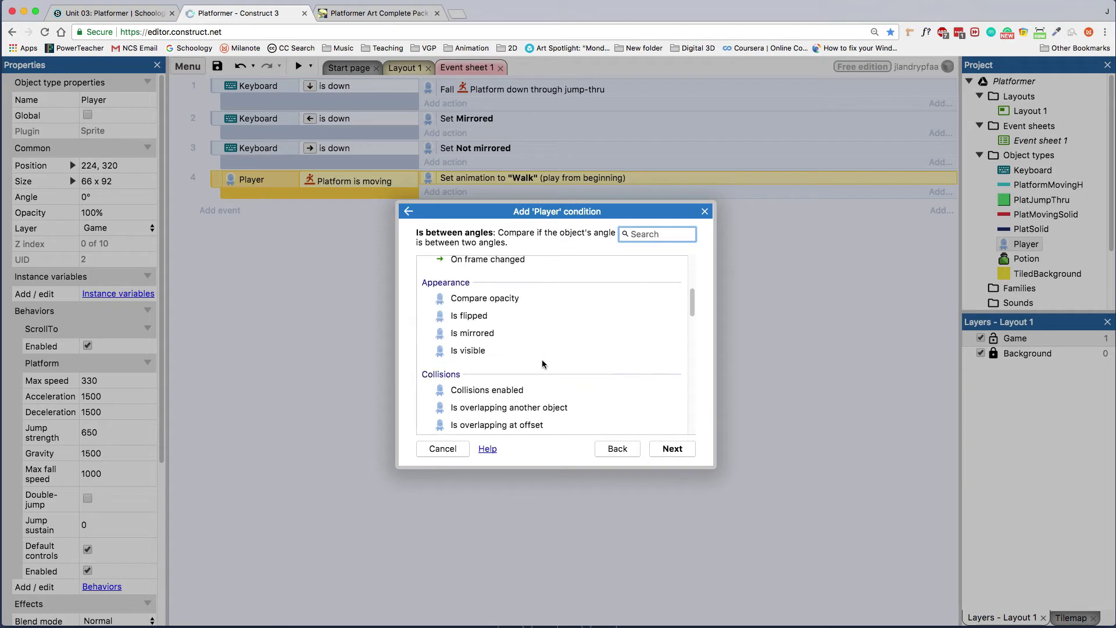
scroll(546, 363, down, 3)
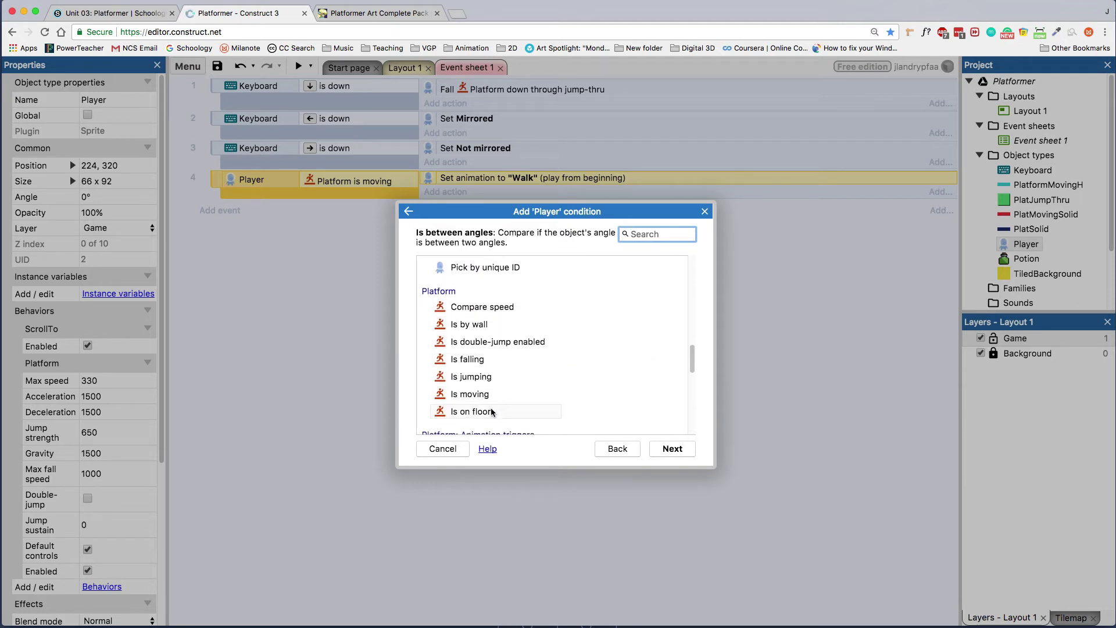
click(486, 412)
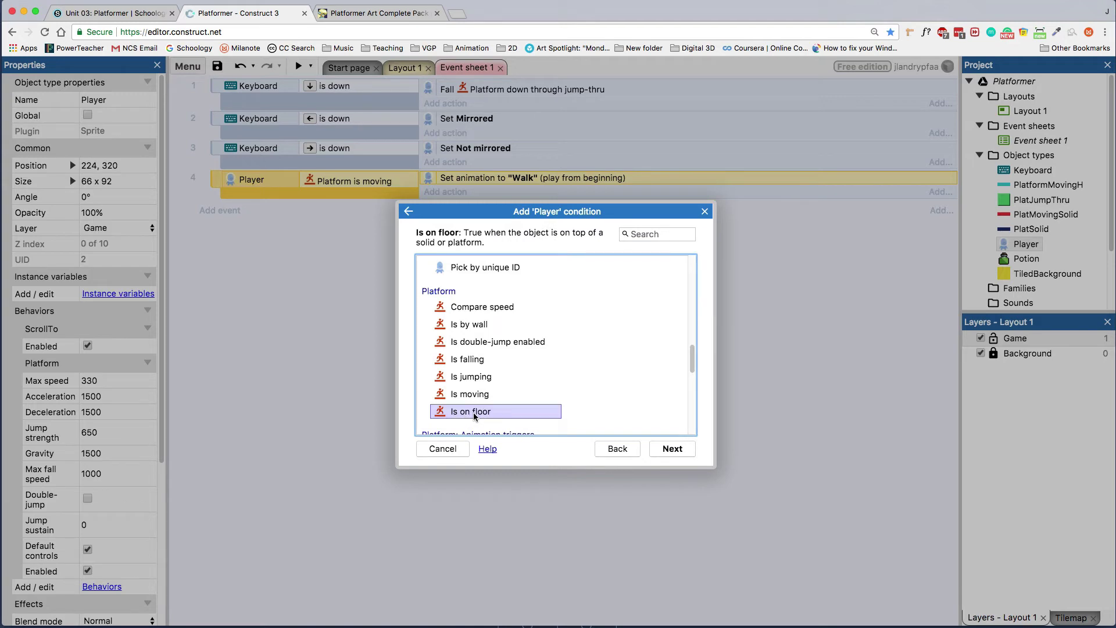
click(663, 448)
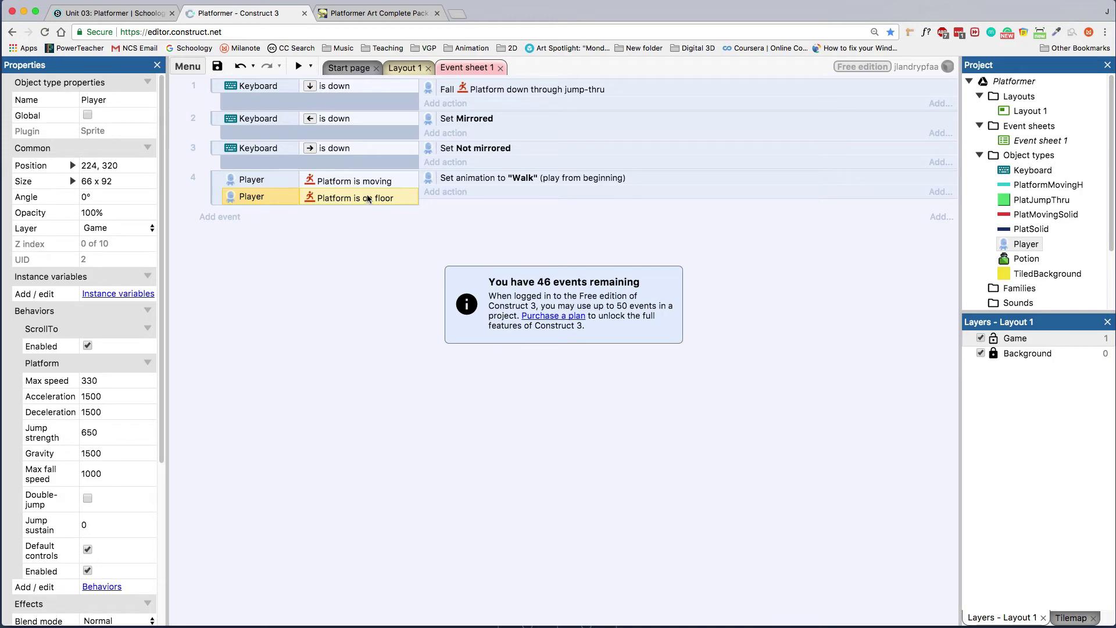
Preview the game, test walking and jumping with the Player under the Is on floor condition, and close the preview.
click(298, 66)
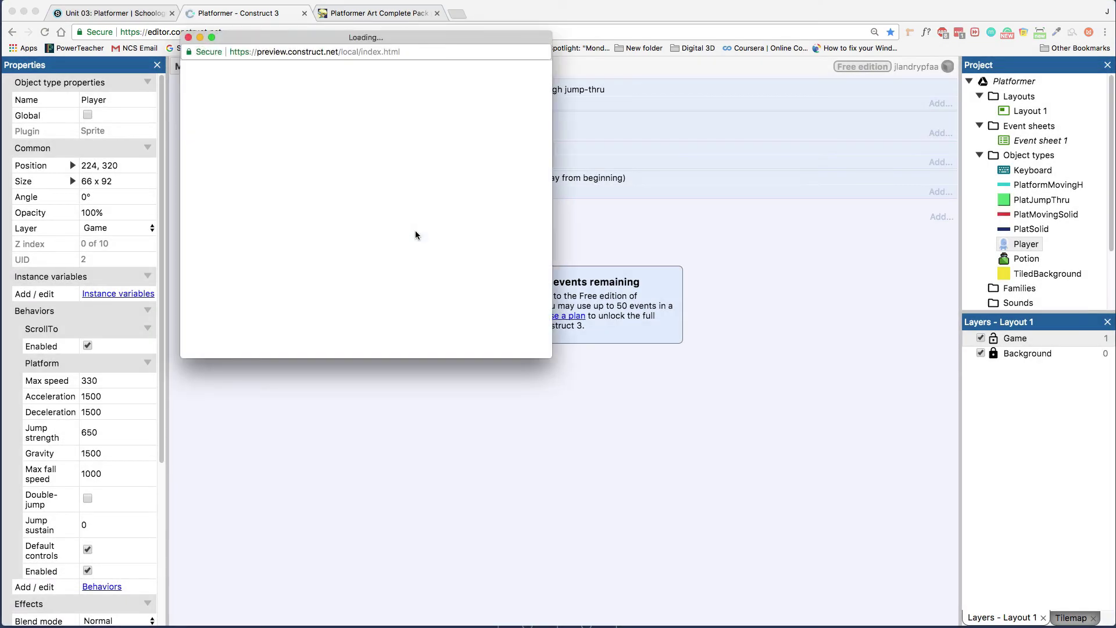
key(Right)
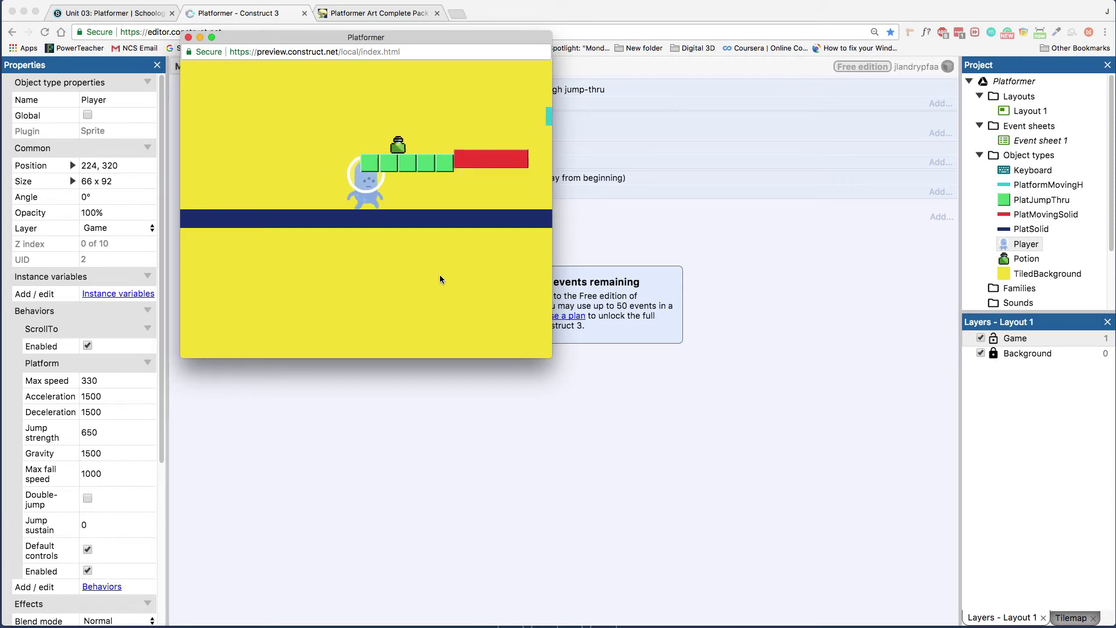
key(Left)
key(Up)
key(Right)
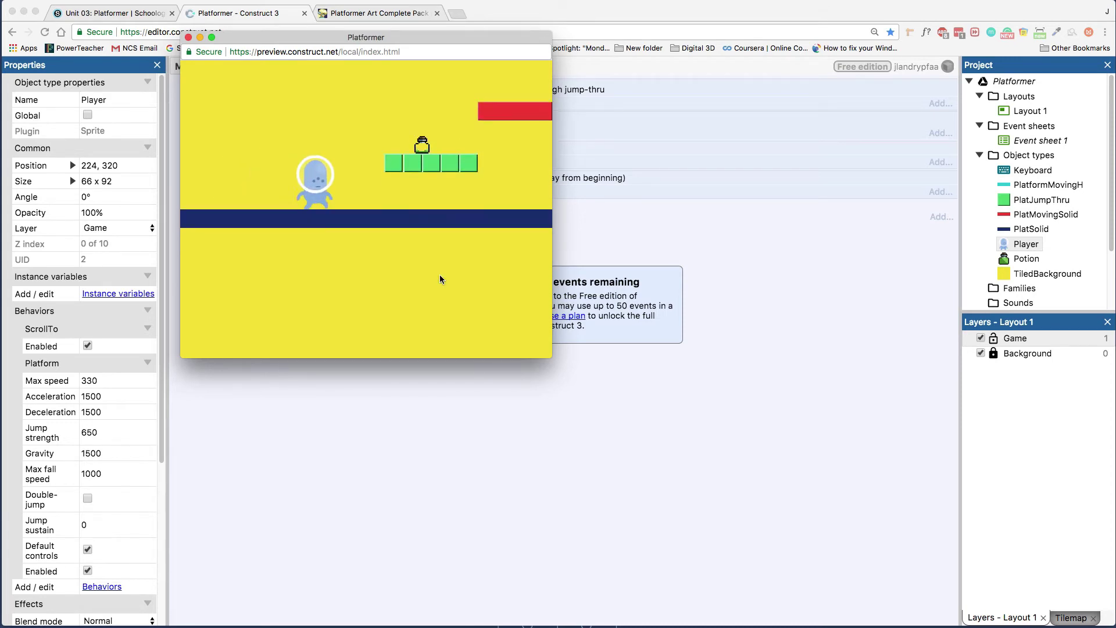
key(Up)
key(Left)
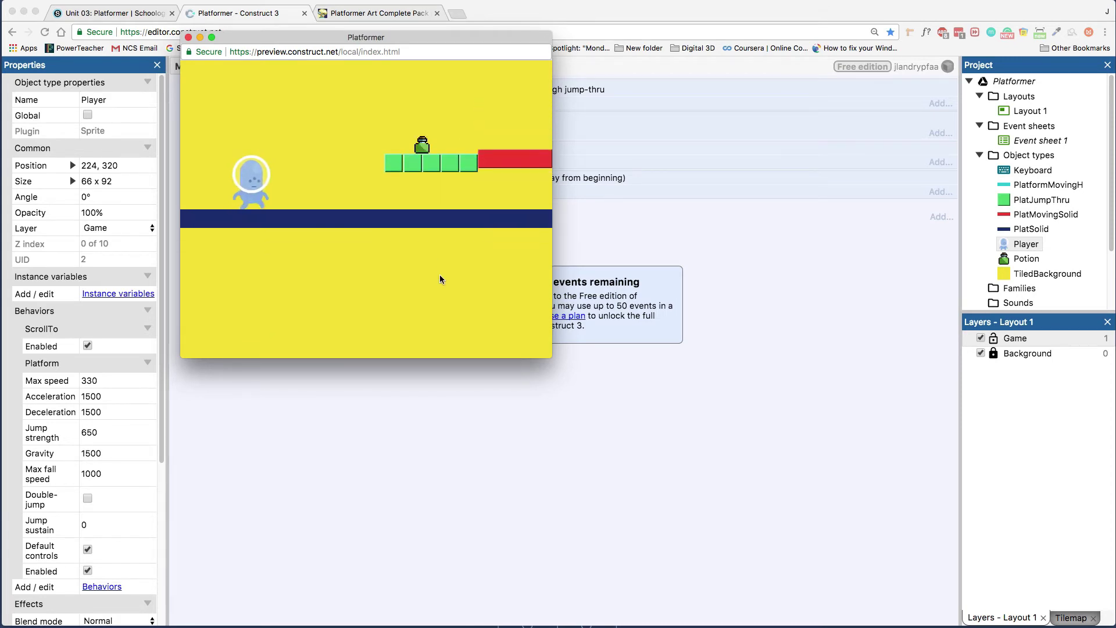
key(Up)
key(Right)
key(Left)
key(Right)
key(Up)
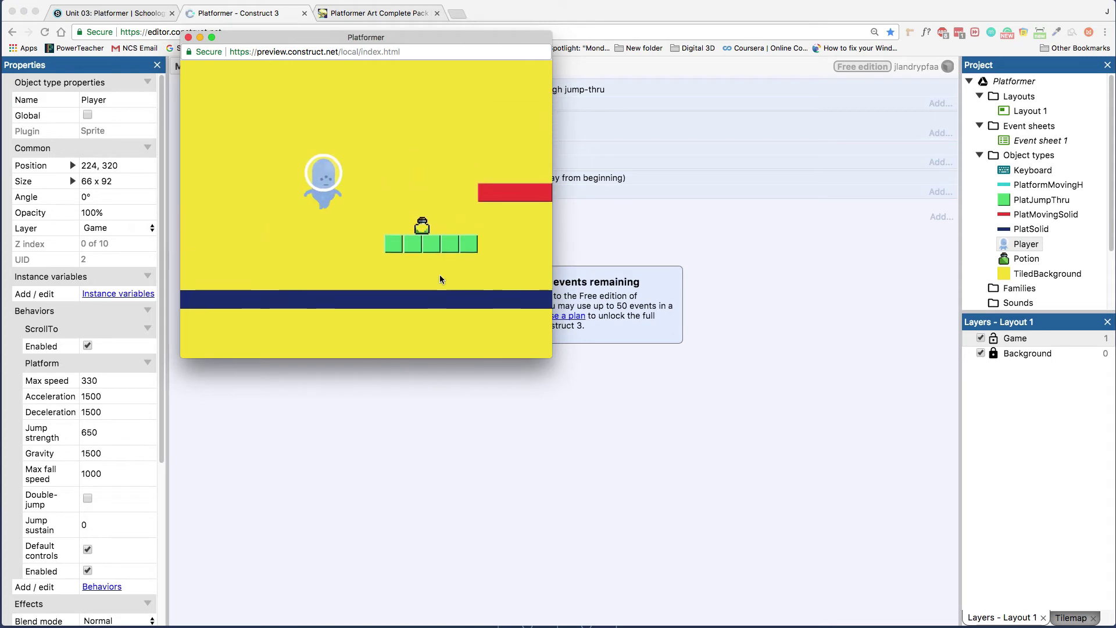
click(187, 37)
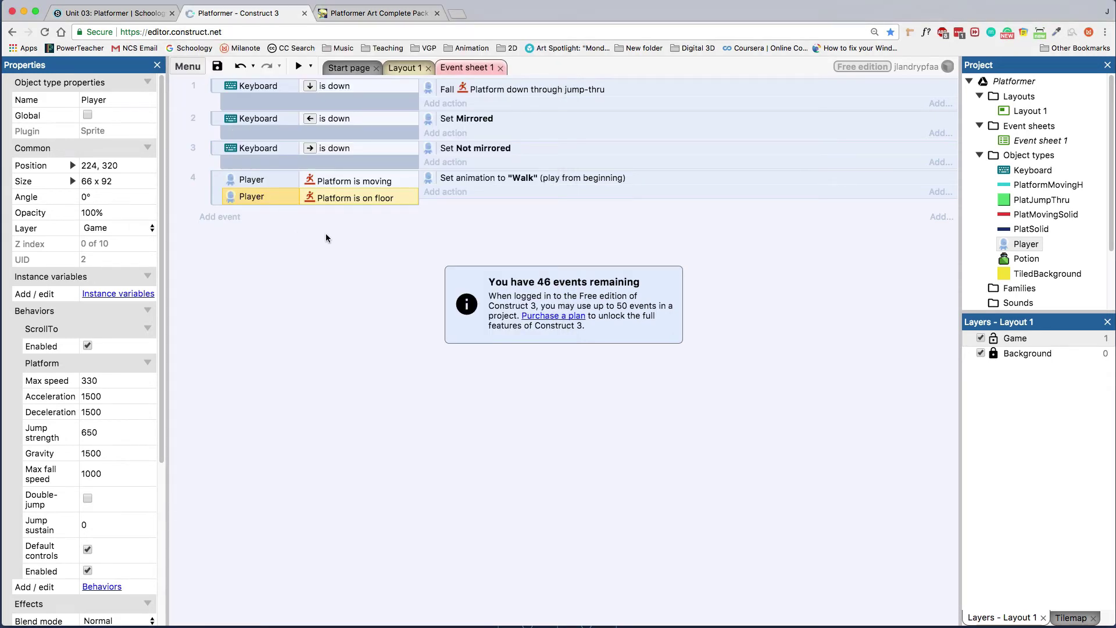
Save the project and add a new event with the Player's Platform condition Is jumping.
click(217, 66)
click(233, 219)
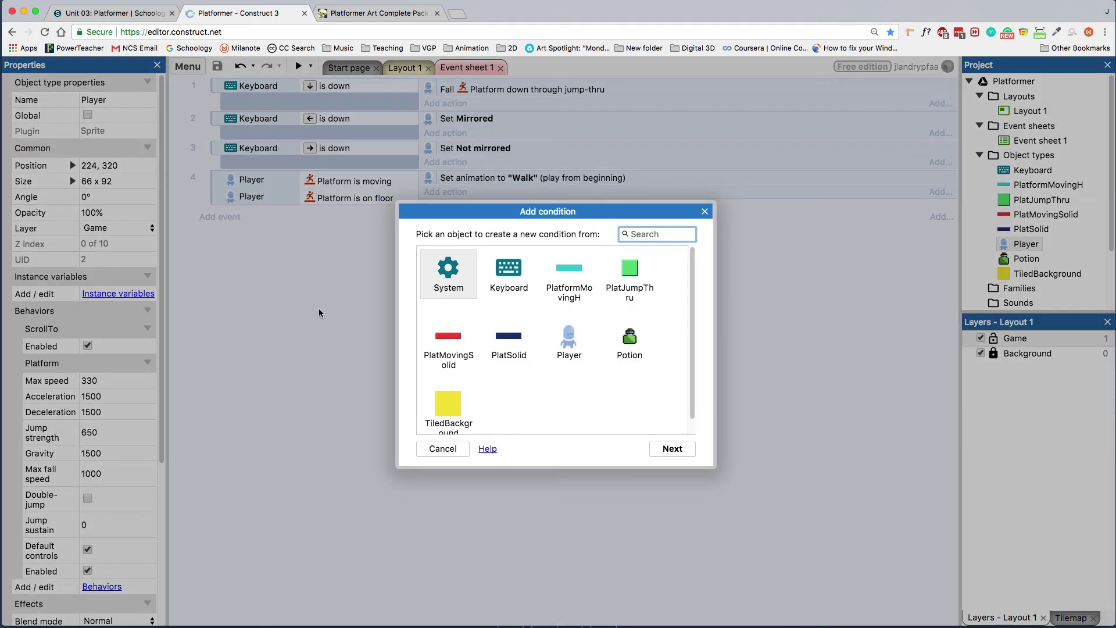
double_click(567, 339)
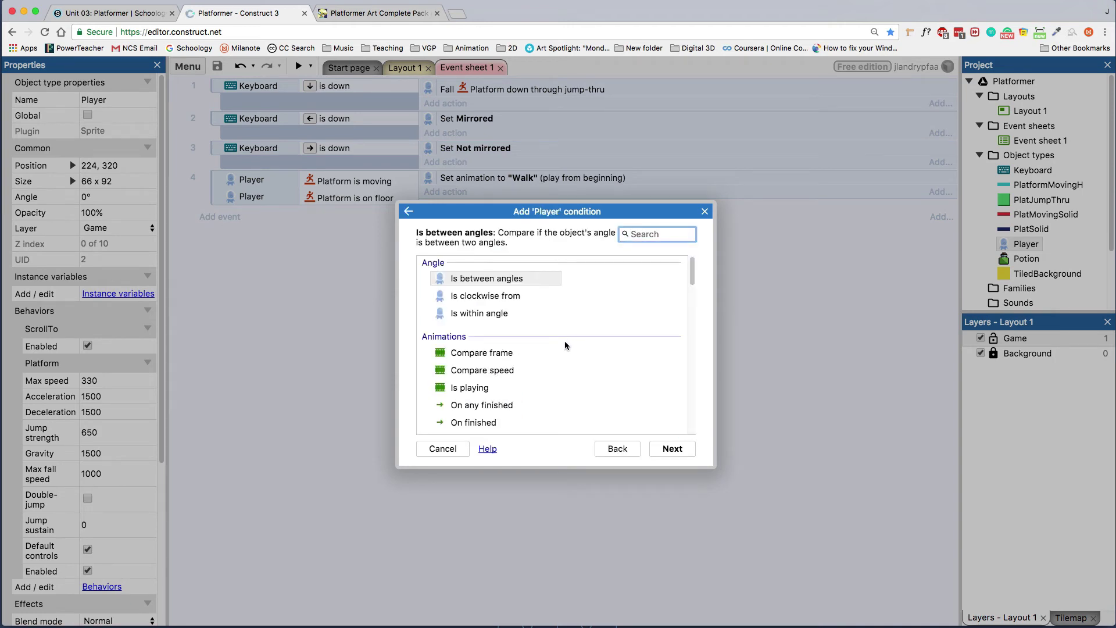
scroll(535, 370, down, 5)
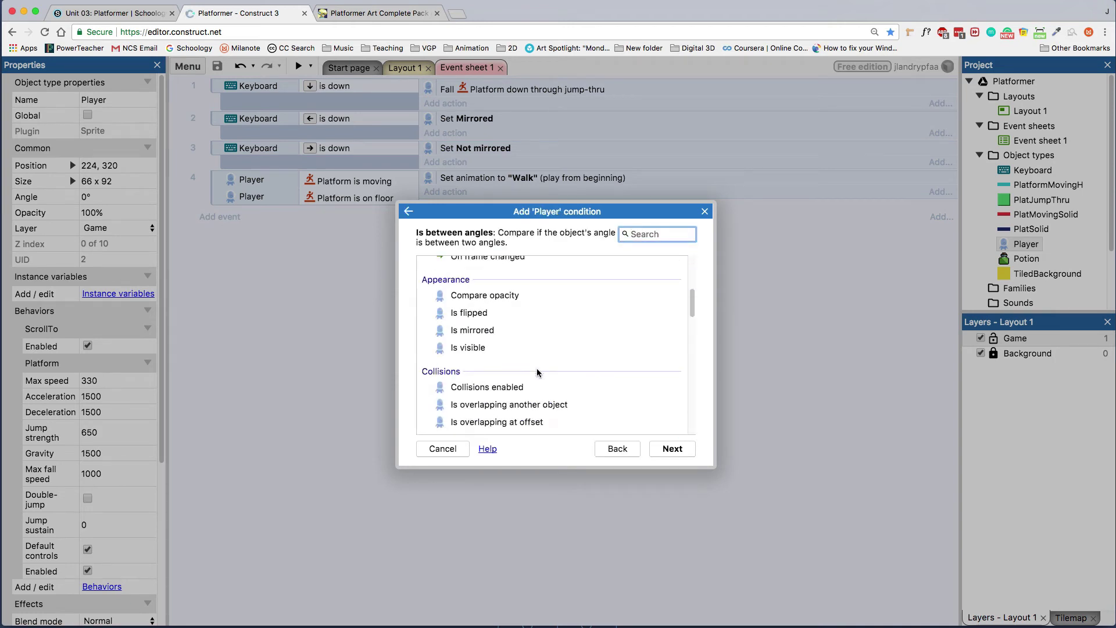
scroll(536, 368, down, 10)
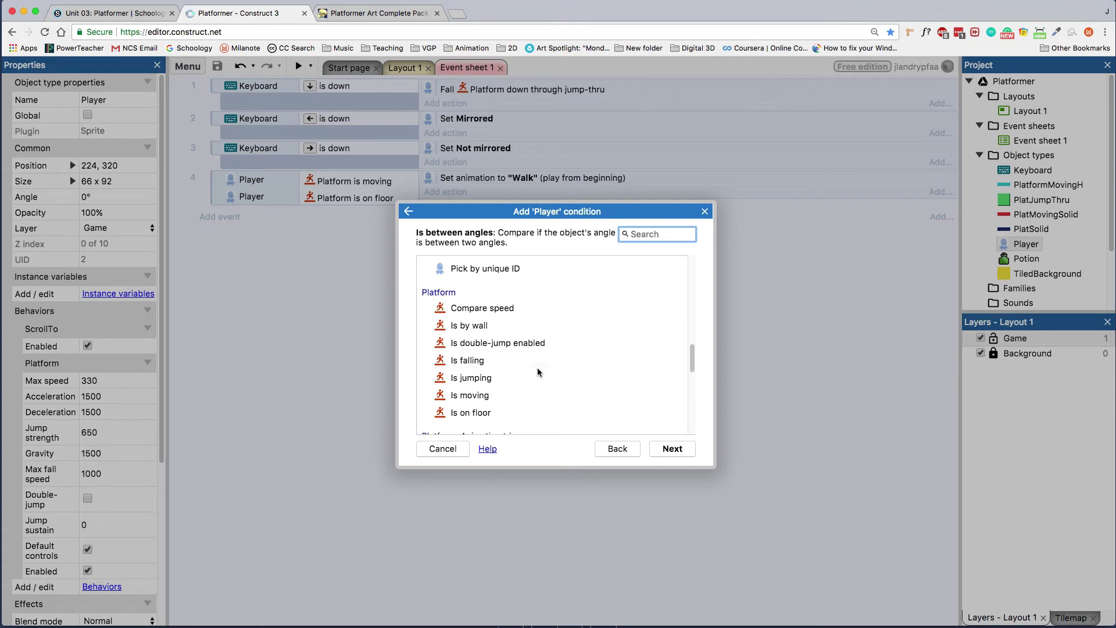
double_click(486, 378)
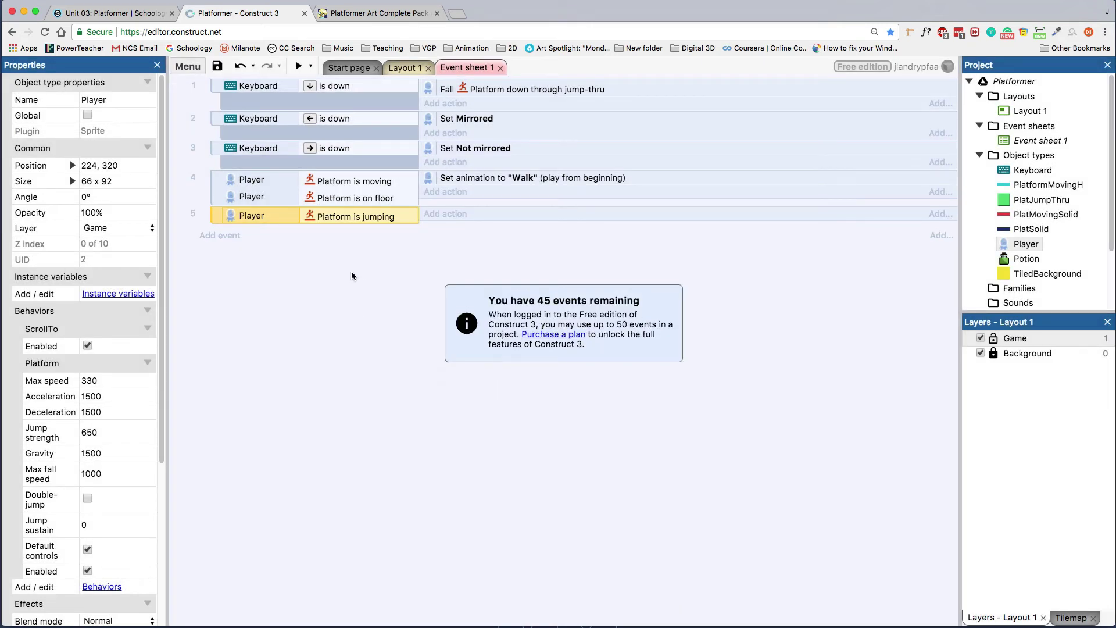
Add a Player Set animation action to the Platform is jumping event, using "Jump" from the beginning, and save the project.
click(430, 214)
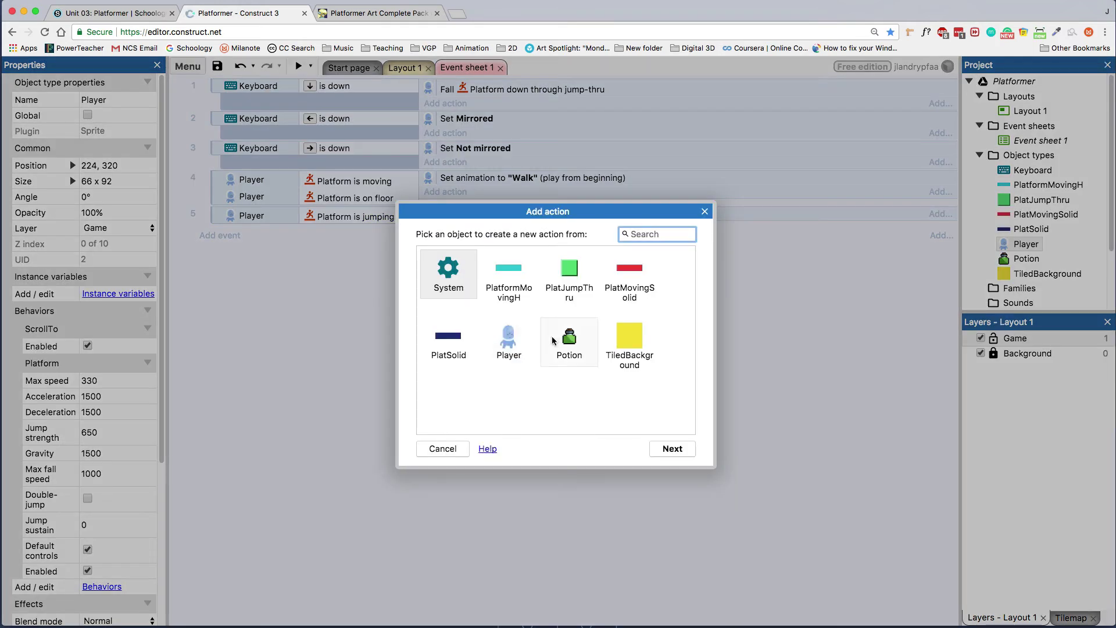
double_click(509, 340)
click(488, 406)
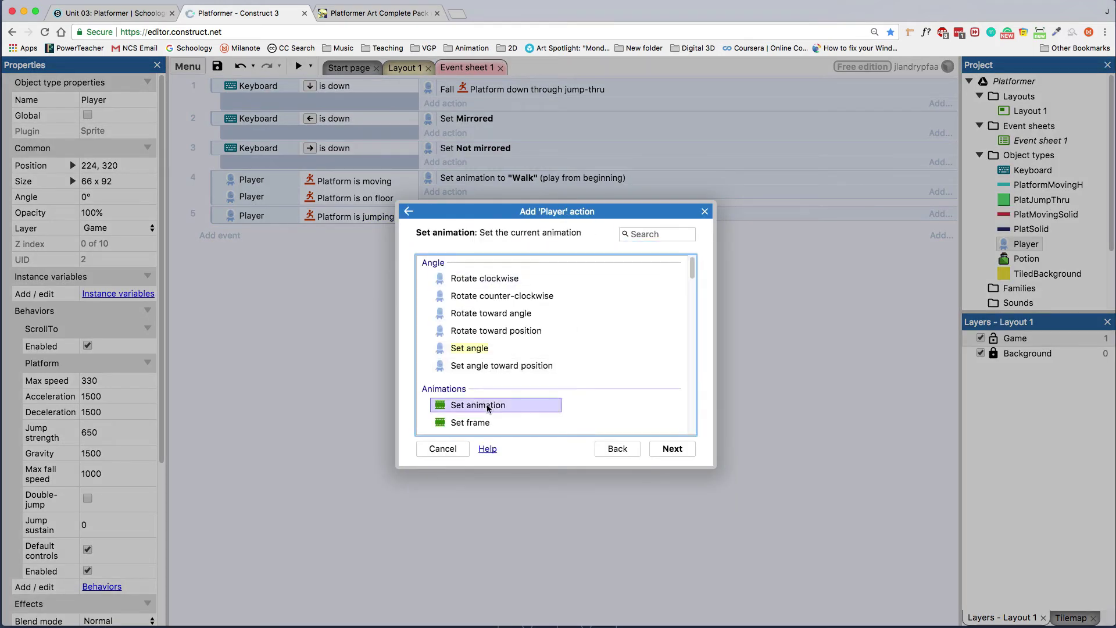
double_click(487, 407)
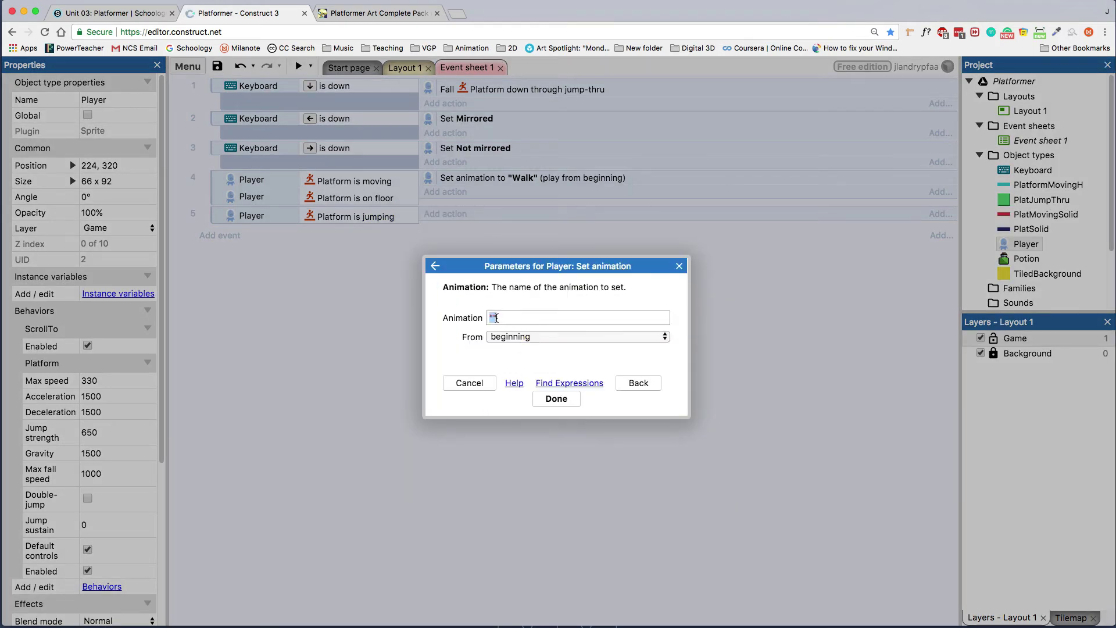
text(")
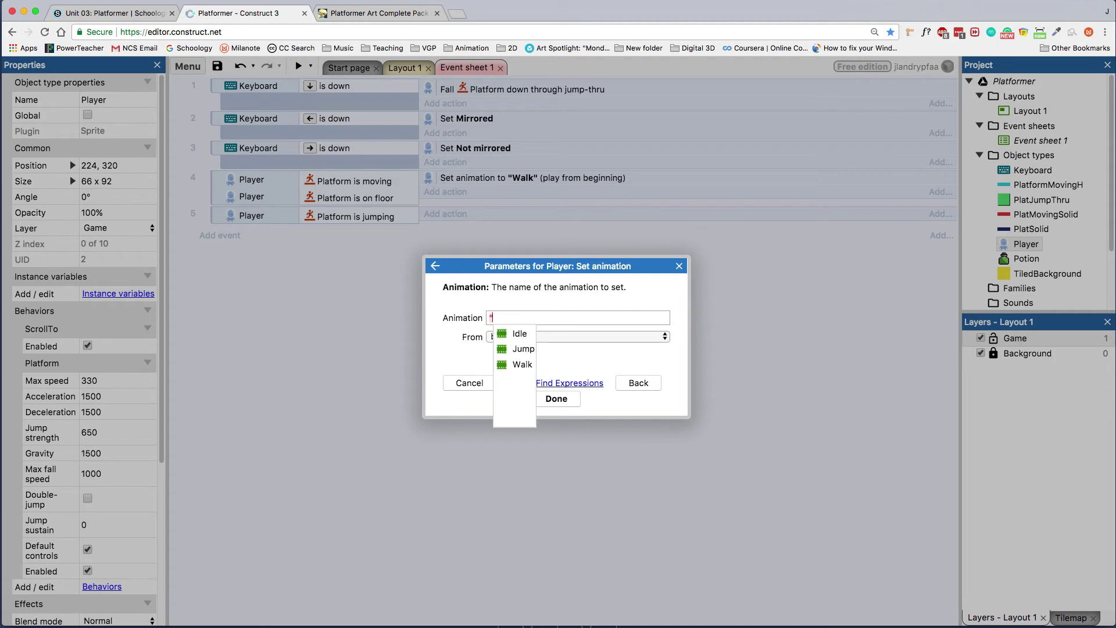
click(519, 347)
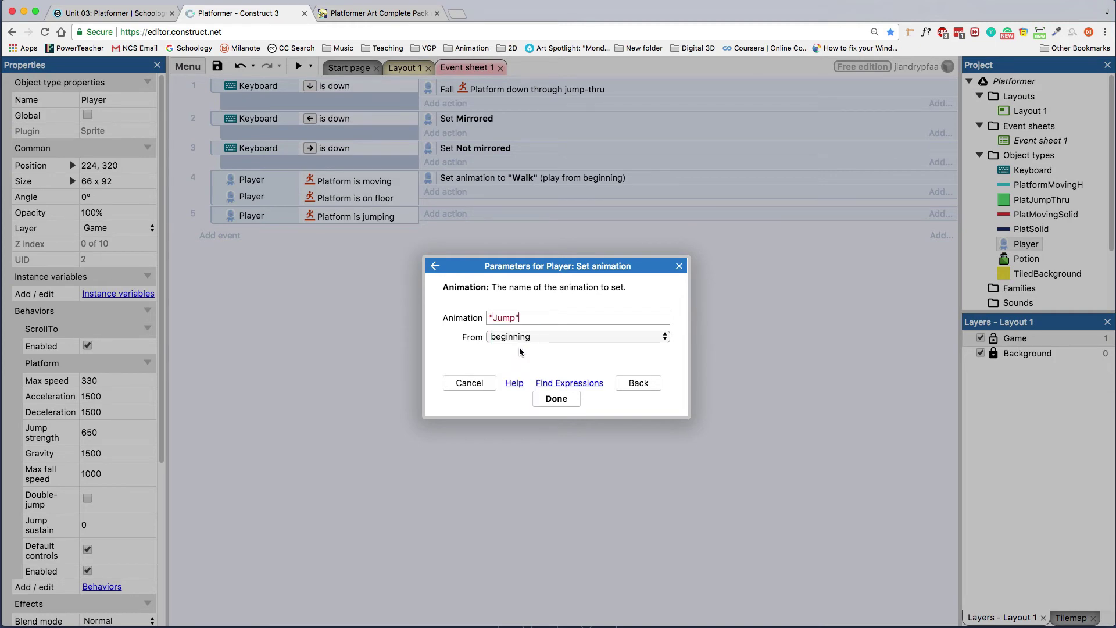
click(556, 399)
click(222, 65)
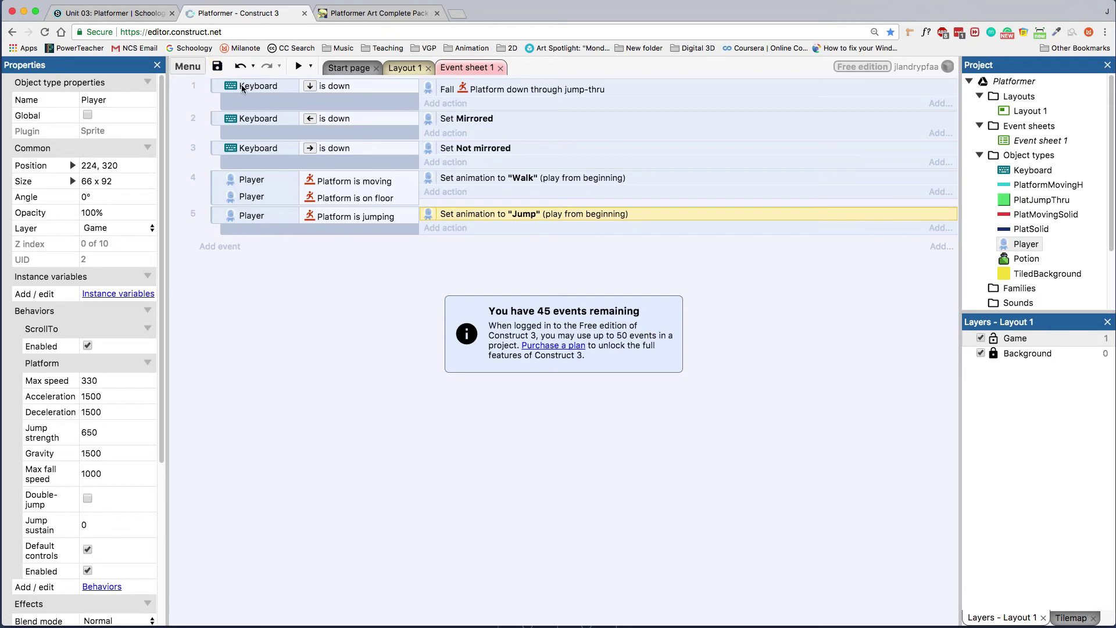
Preview the game, make the Player jump and walk in both directions to test the Jump animation, and close the preview.
click(298, 67)
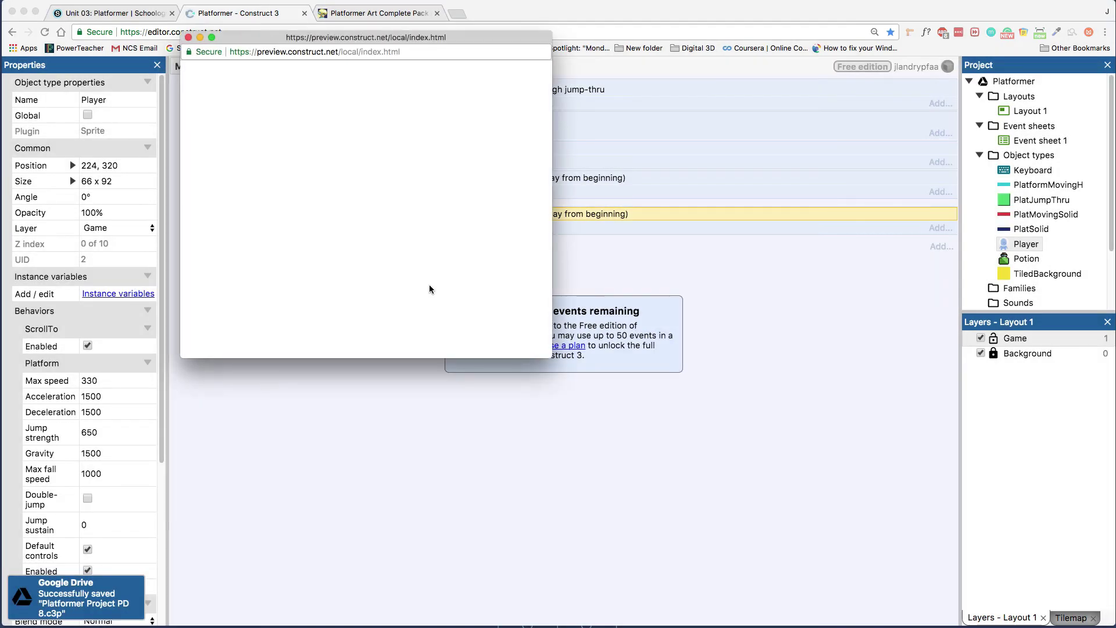
key(Right)
key(Up)
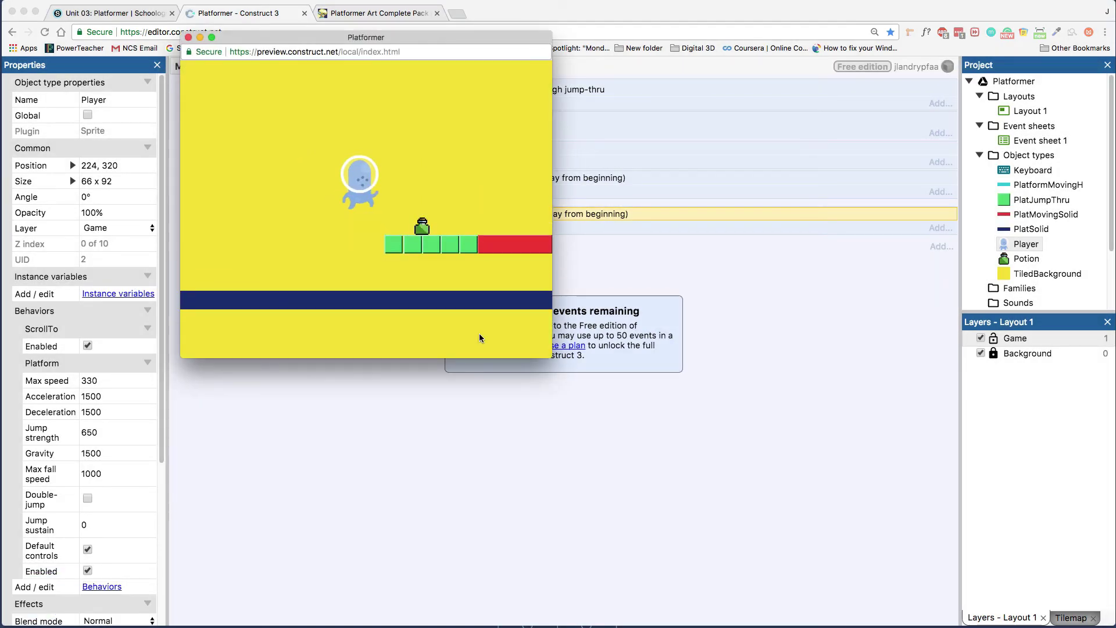
key(Left)
key(Up)
key(Right)
key(Up)
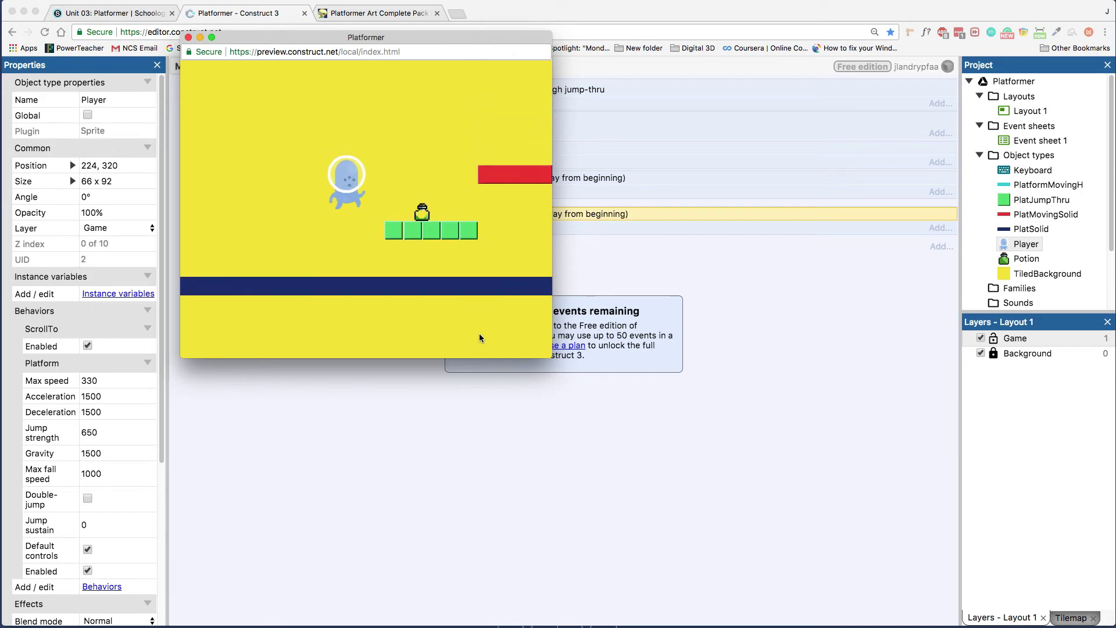
key(Left)
key(Up)
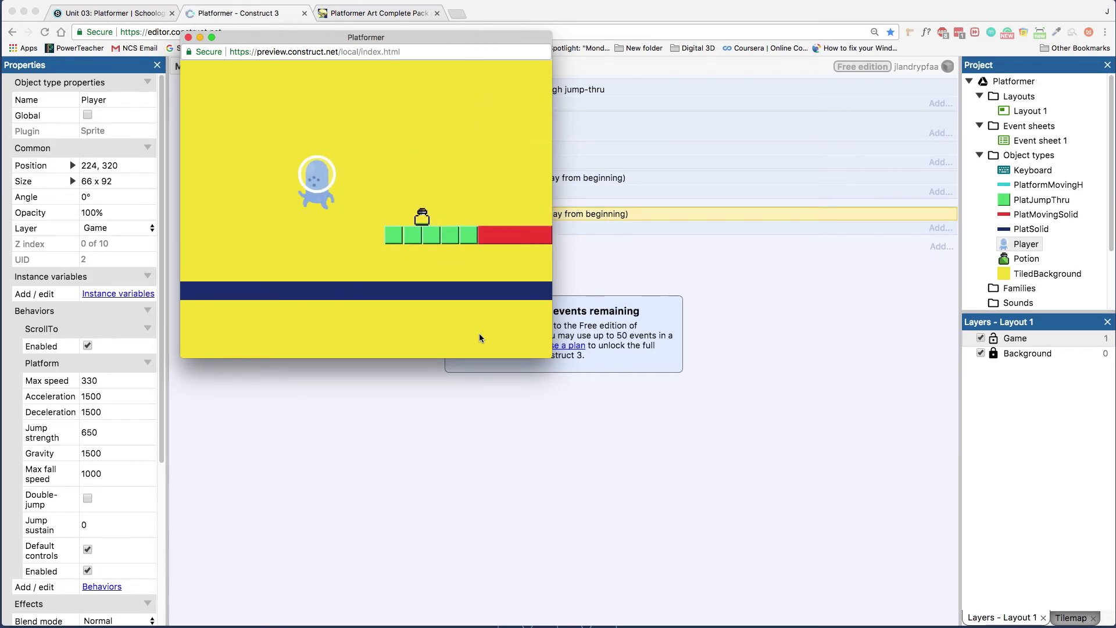
key(Left)
key(Up)
key(Right)
key(Up)
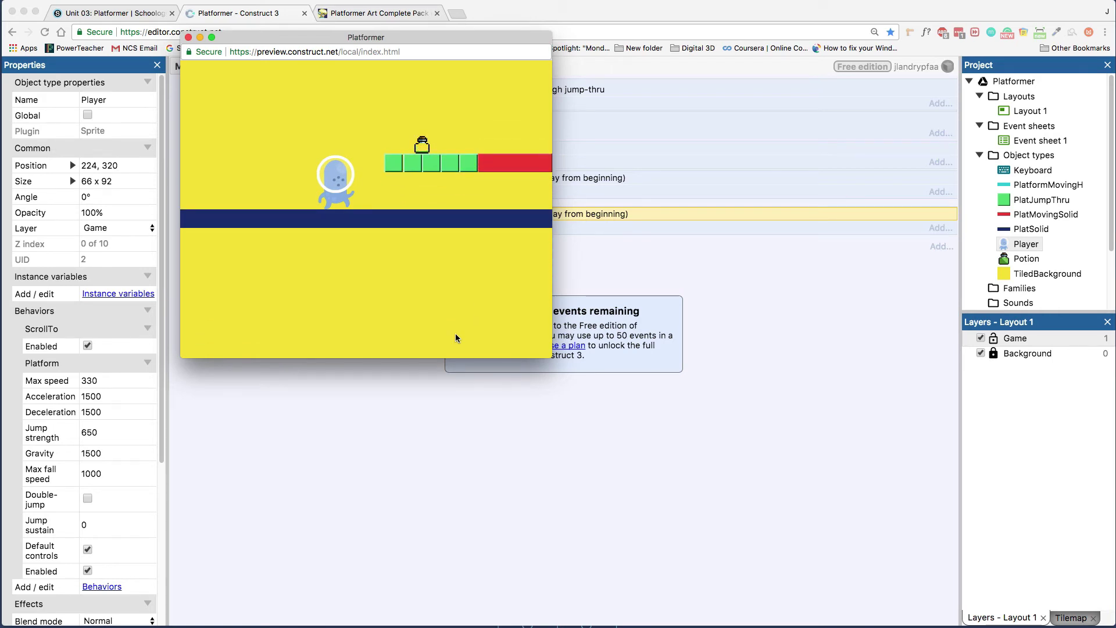
key(Left)
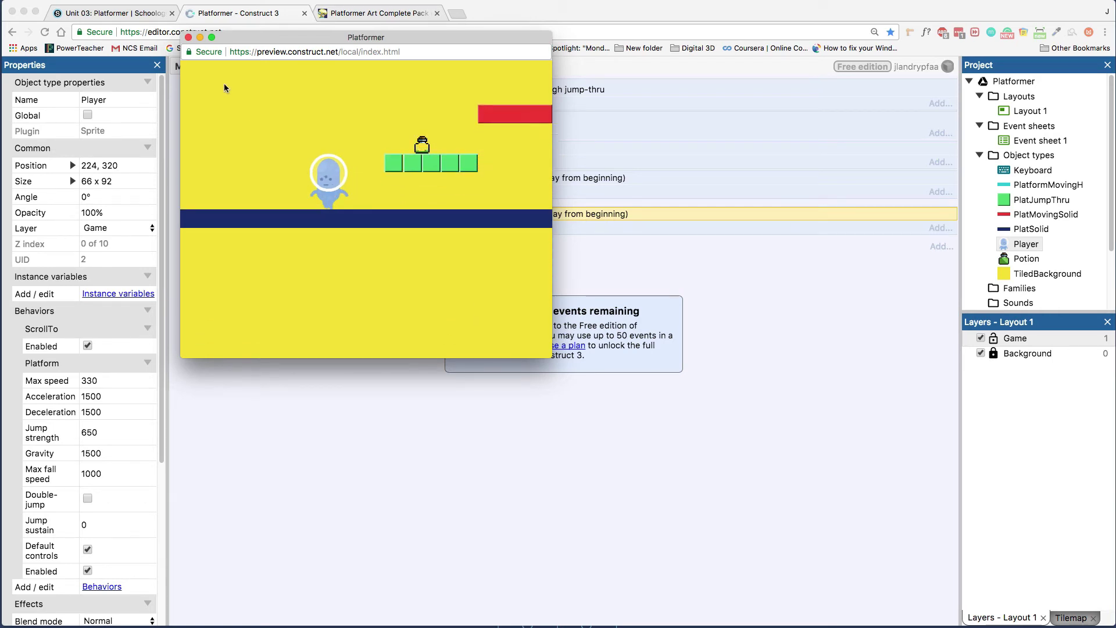
click(188, 37)
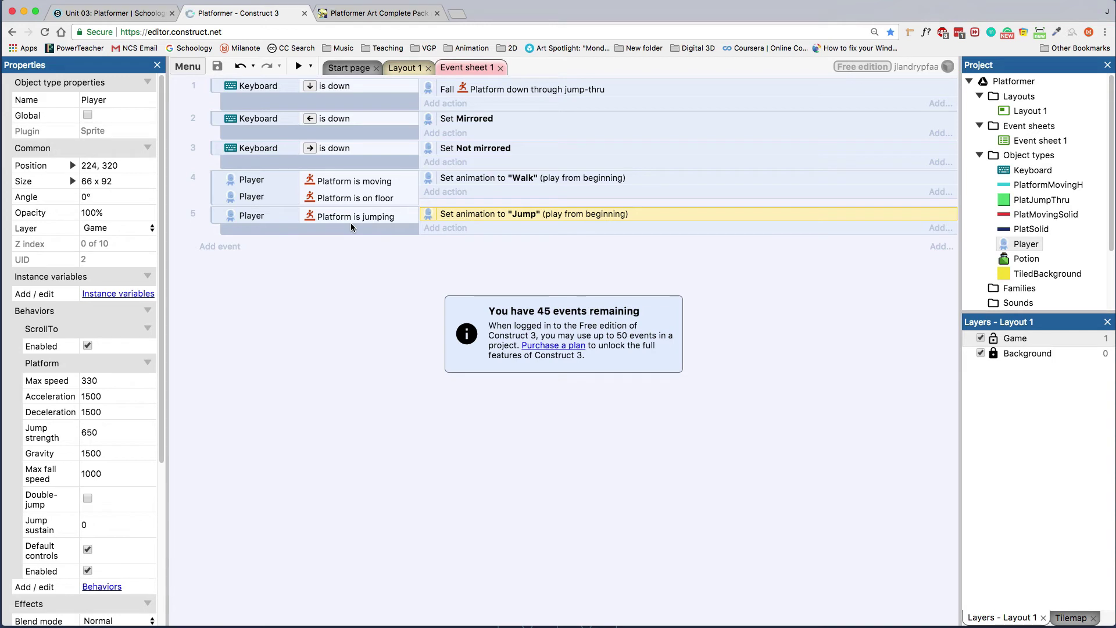
Duplicate the whole Walk event, including both conditions and its action, below the Platform is jumping event.
click(388, 325)
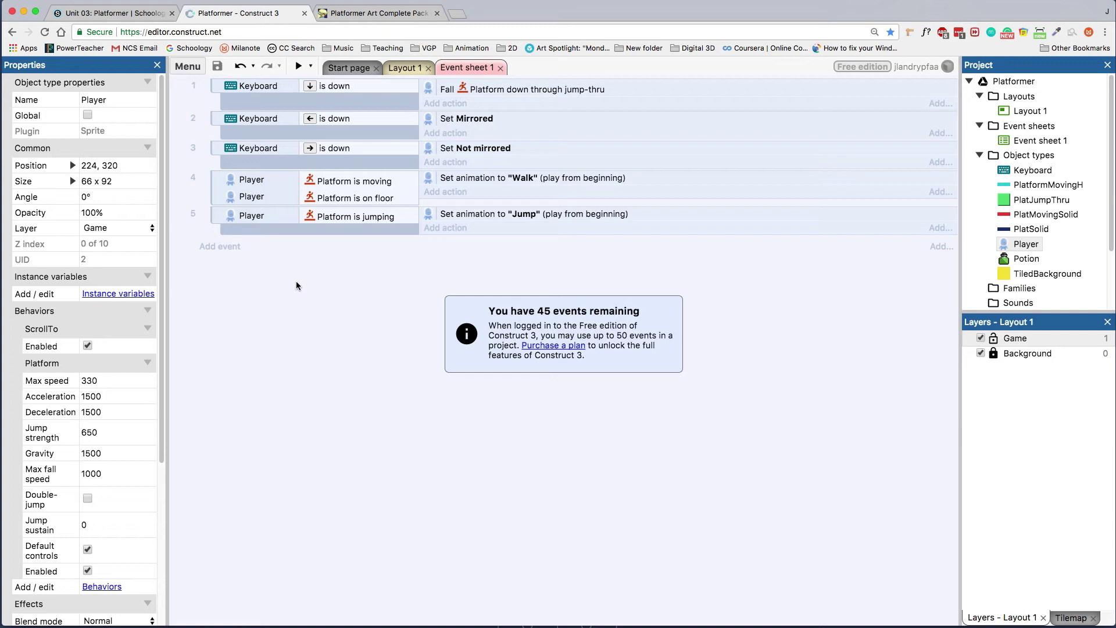
click(219, 181)
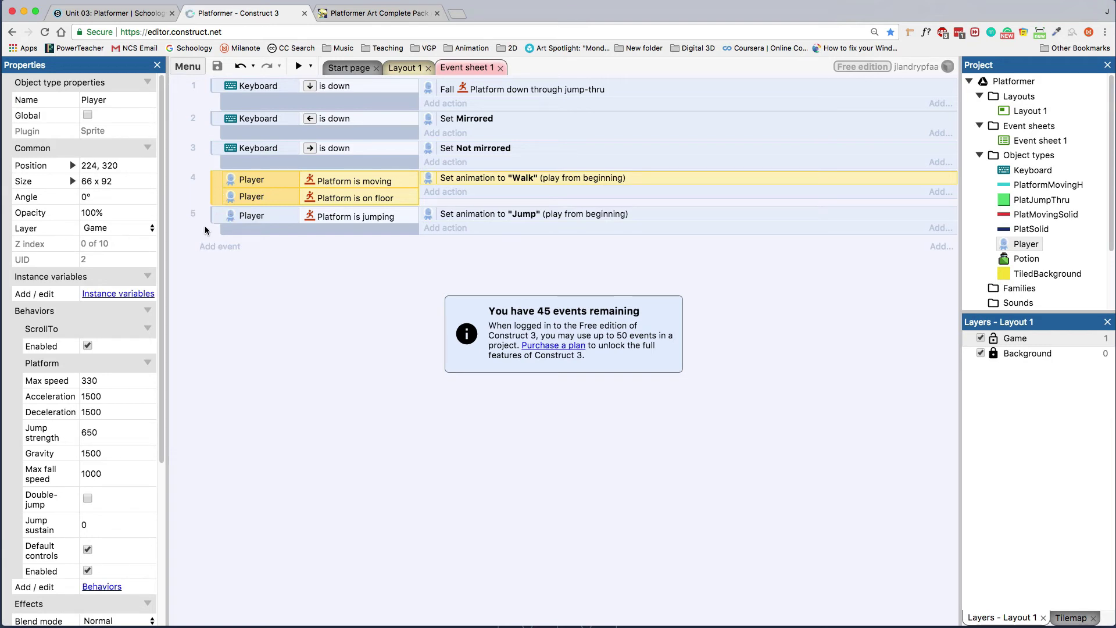
click(207, 202)
click(215, 186)
drag(219, 186, 232, 246)
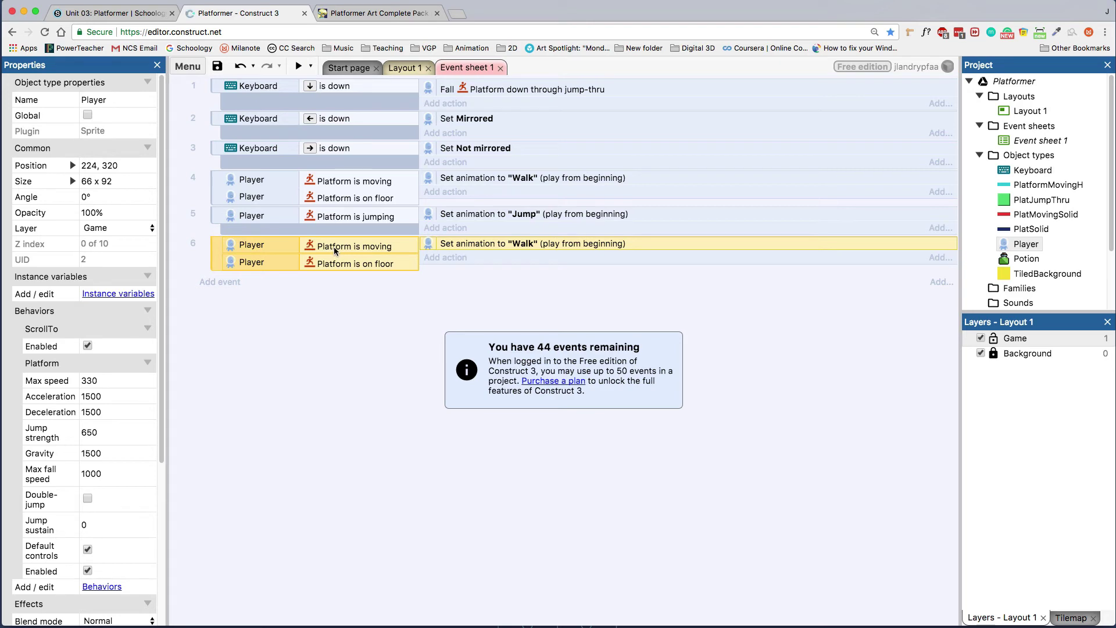
click(357, 277)
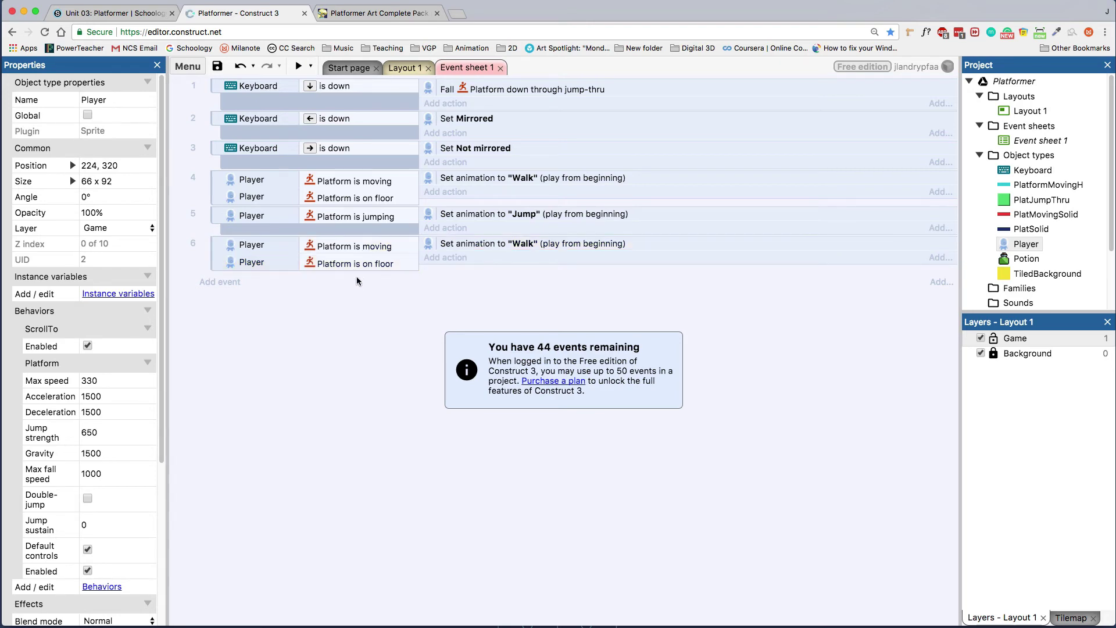
Replace the Platform is moving condition in the duplicated Walk event with the Platform animation trigger On stopped.
double_click(355, 246)
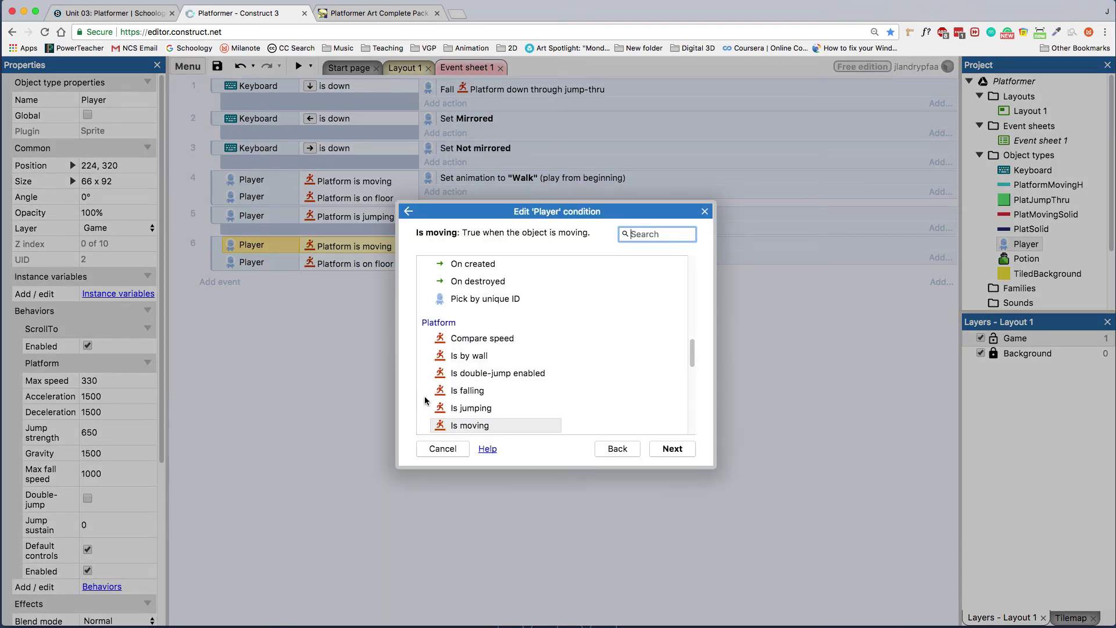
scroll(559, 387, down, 3)
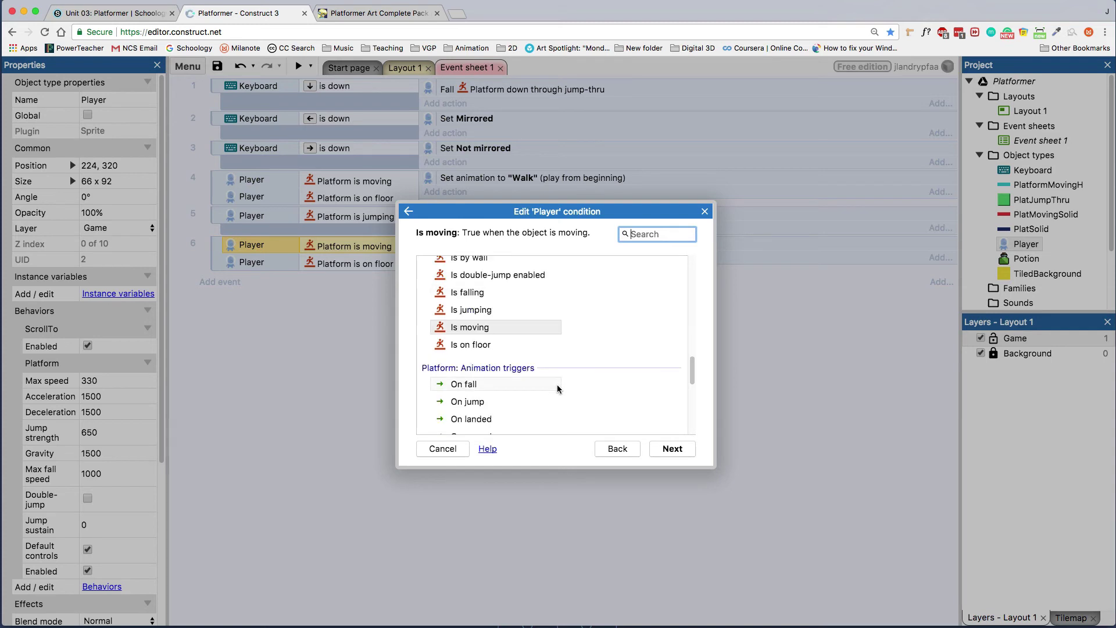
scroll(553, 385, up, 2)
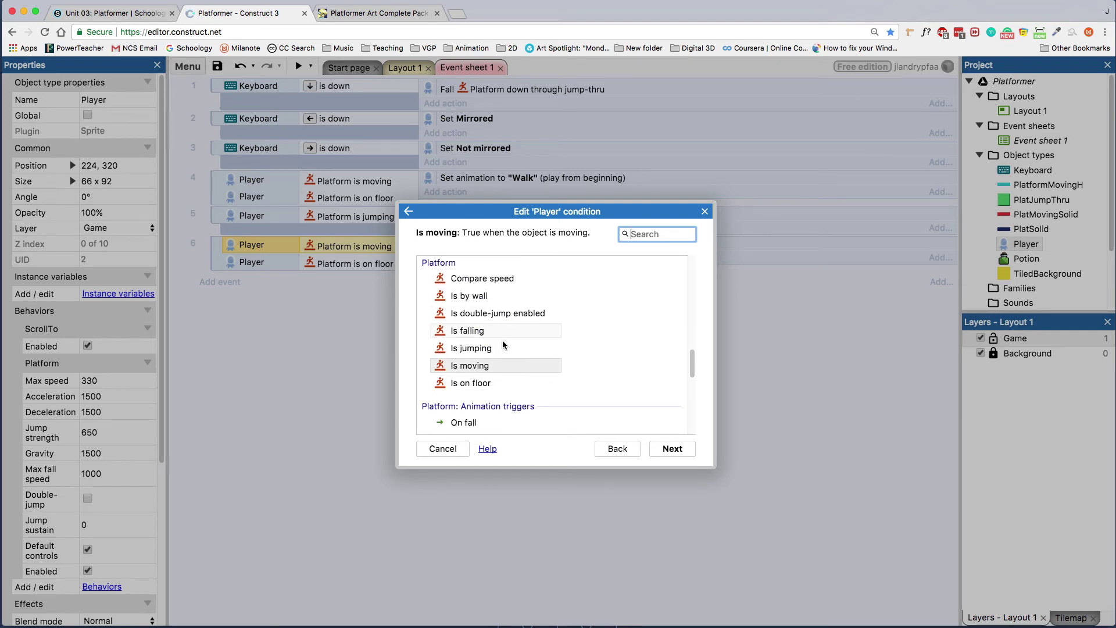
scroll(502, 358, down, 2)
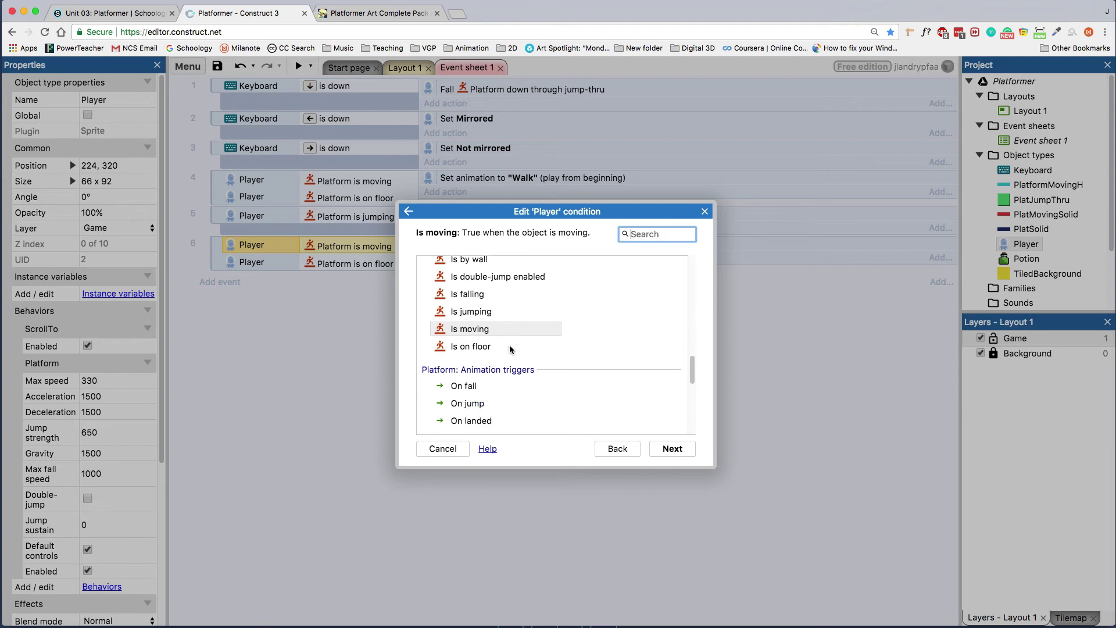
scroll(510, 349, down, 3)
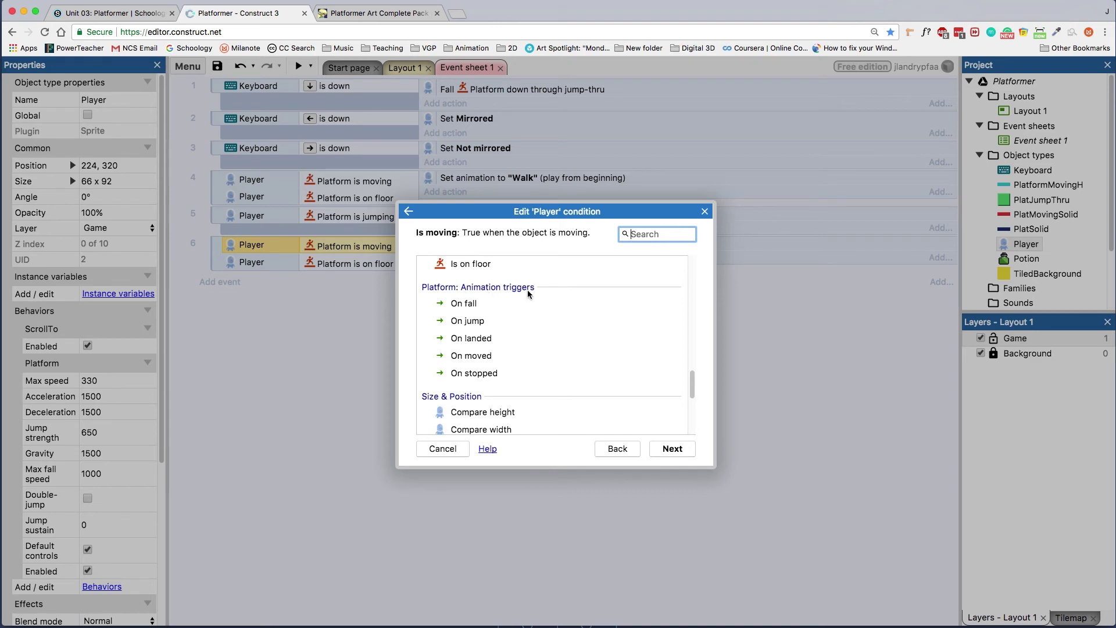
double_click(480, 375)
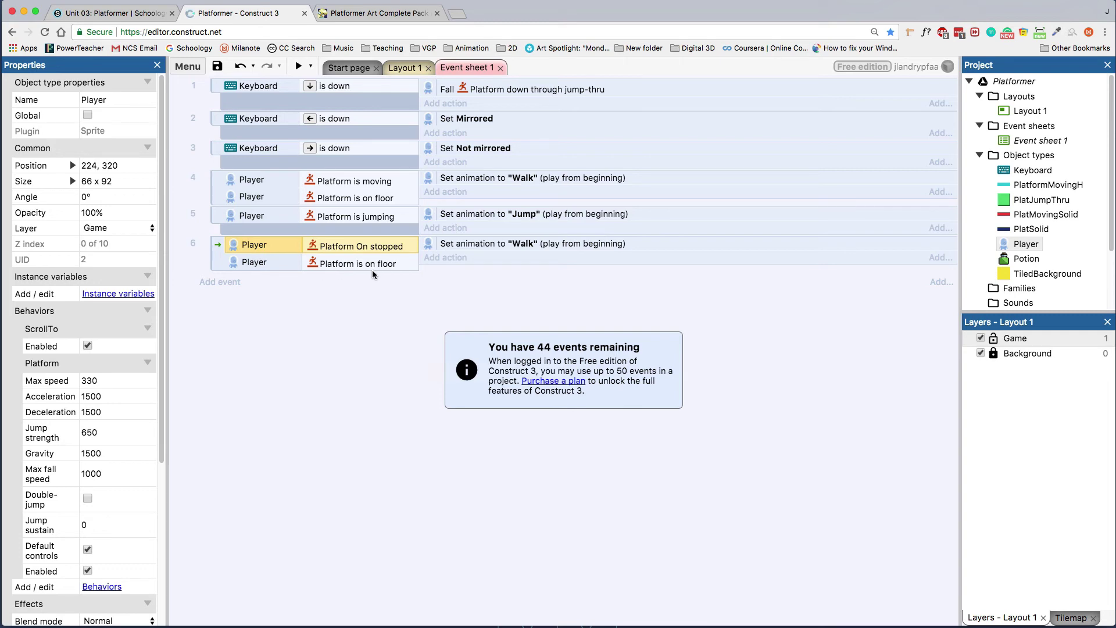
Change the animation set by the Platform On stopped event to "Idle".
double_click(508, 243)
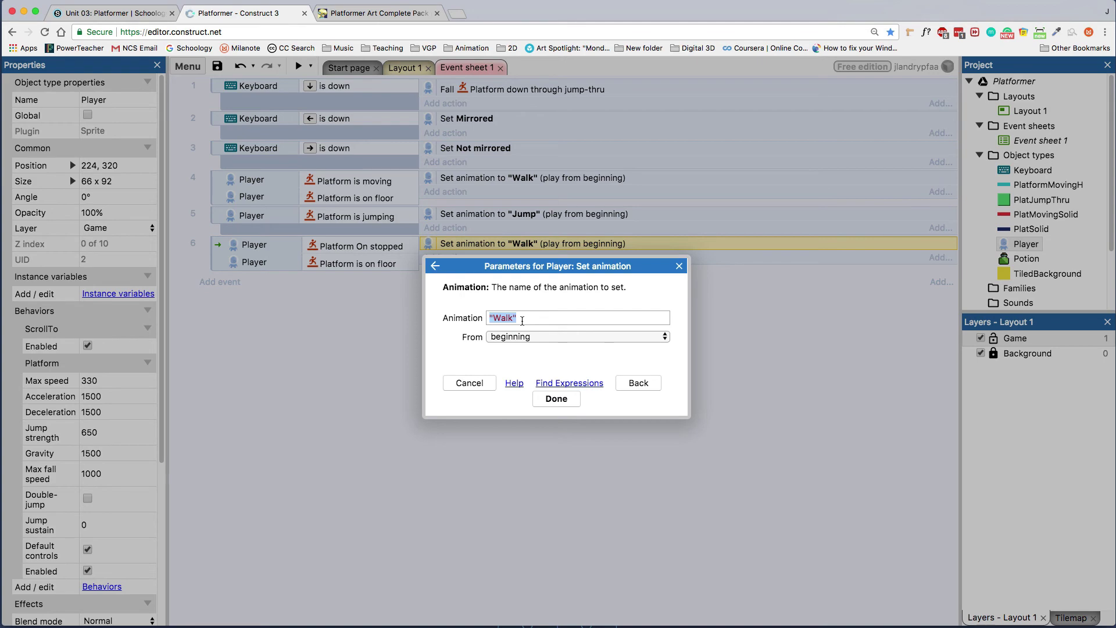
text(")
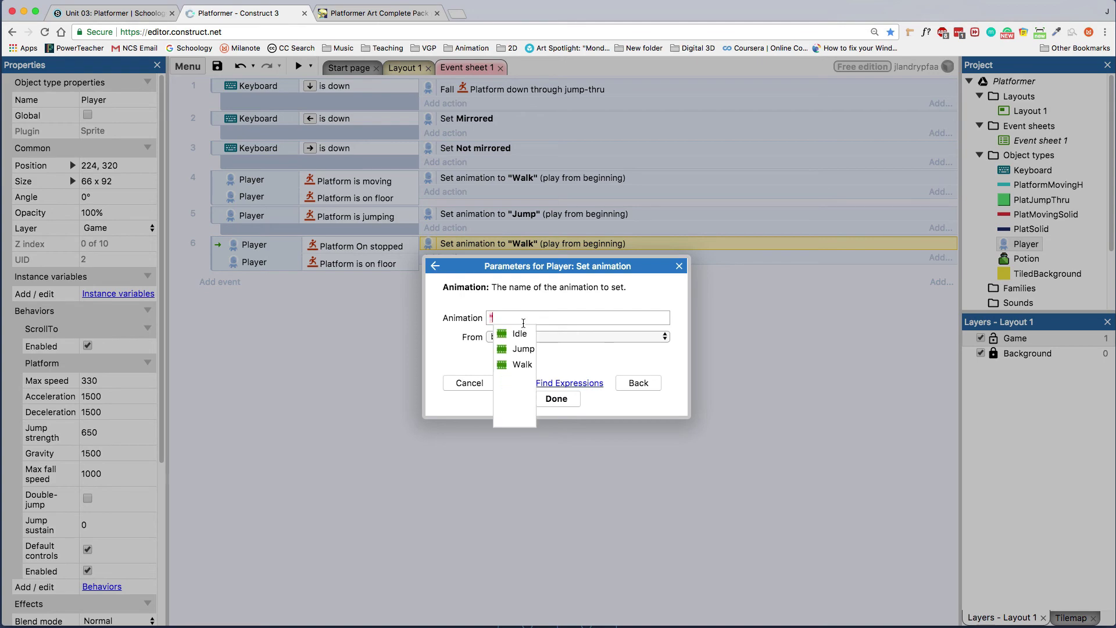
click(519, 333)
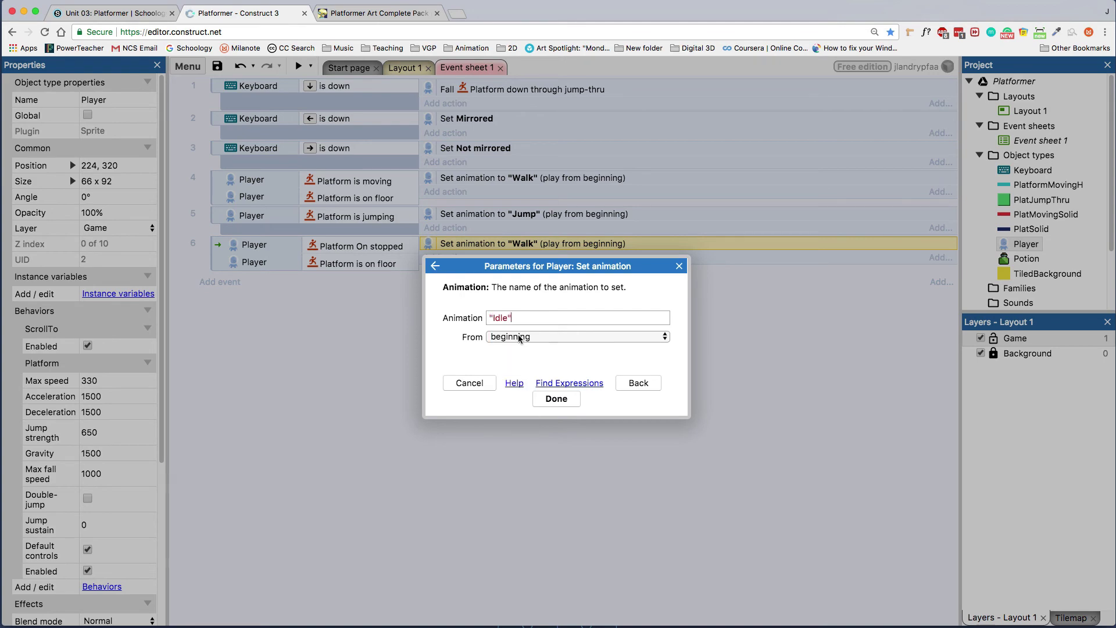
click(557, 399)
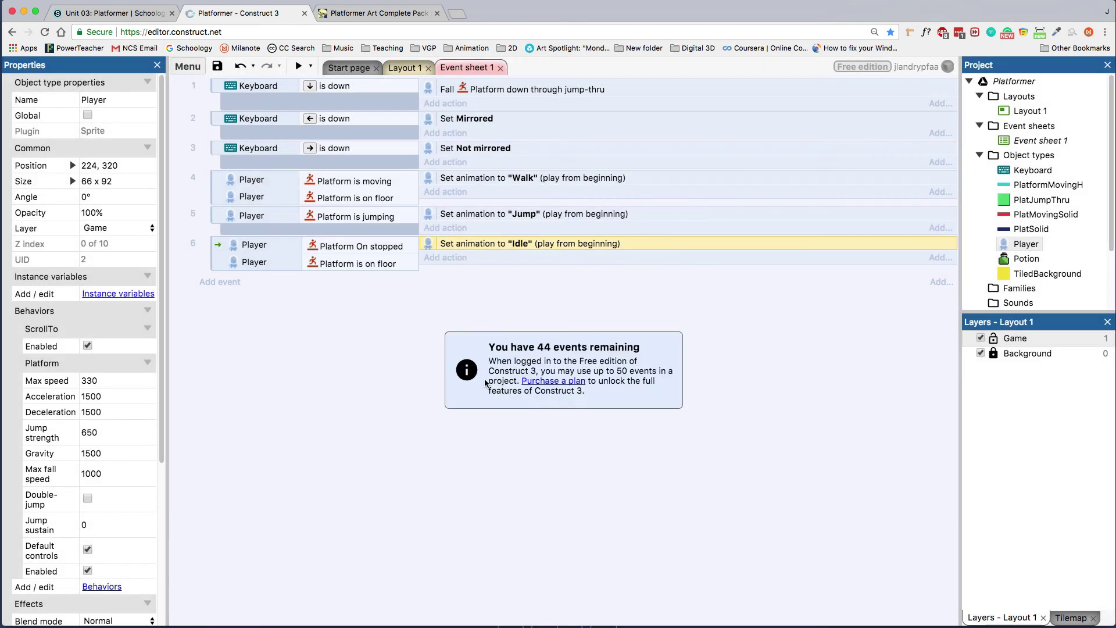
Preview the game, walk the Player in both directions and stop to test the Idle animation, and close the preview.
click(299, 66)
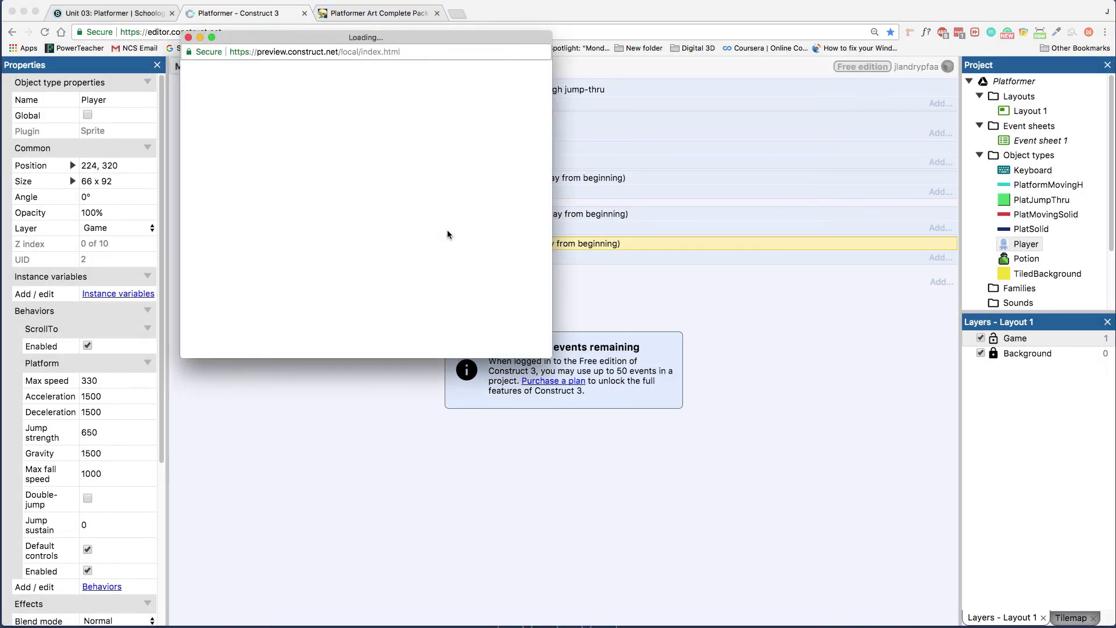
key(Right)
key(Left)
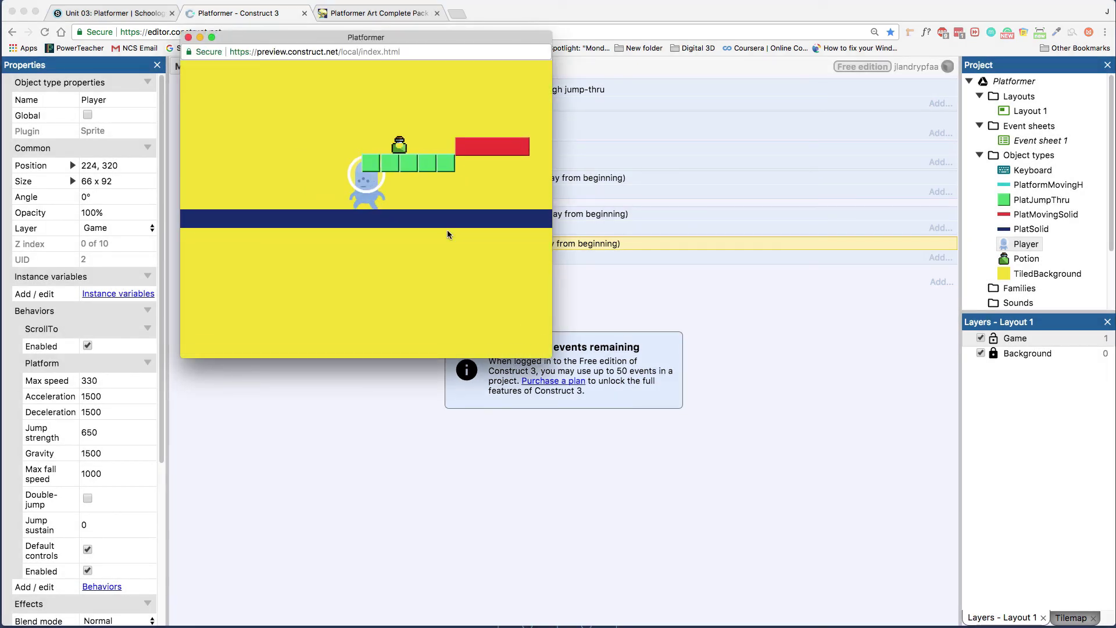
key(Right)
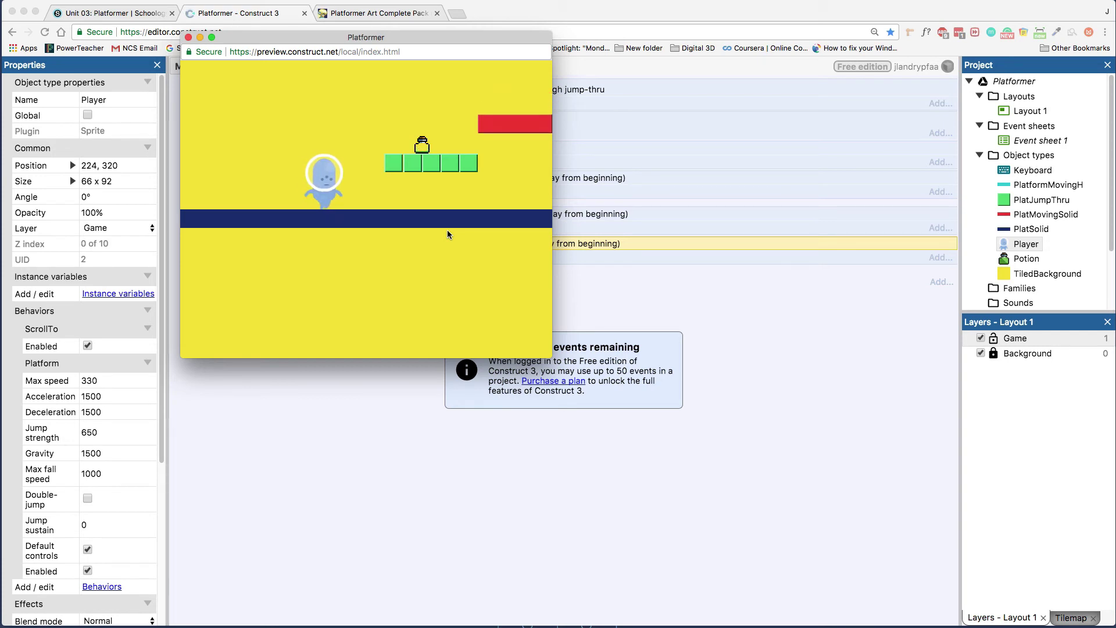
key(Left)
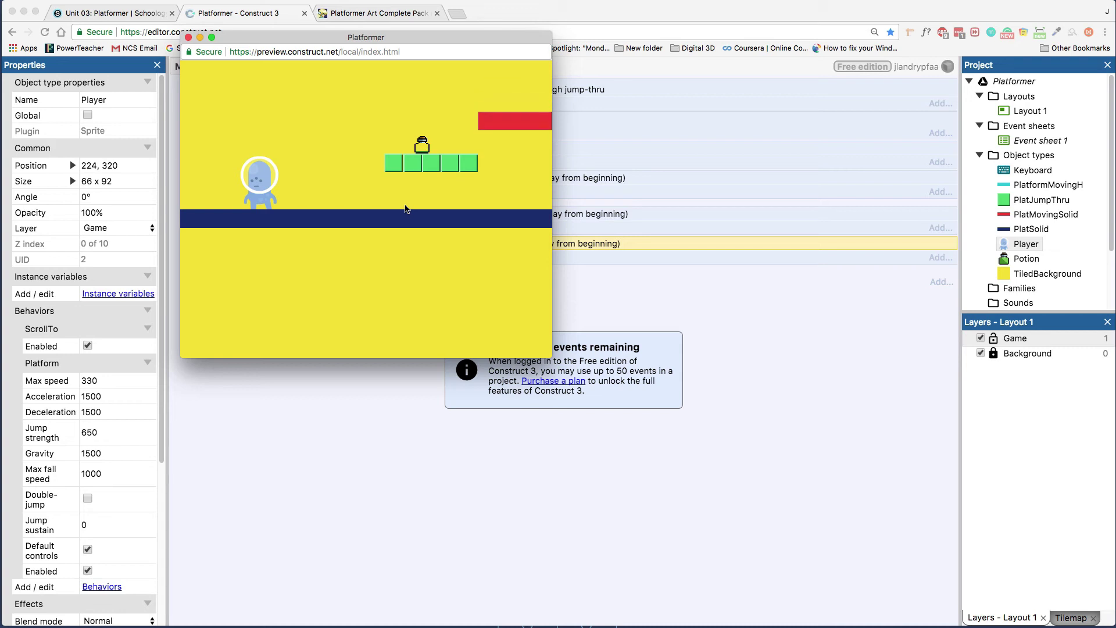
drag(401, 40, 428, 68)
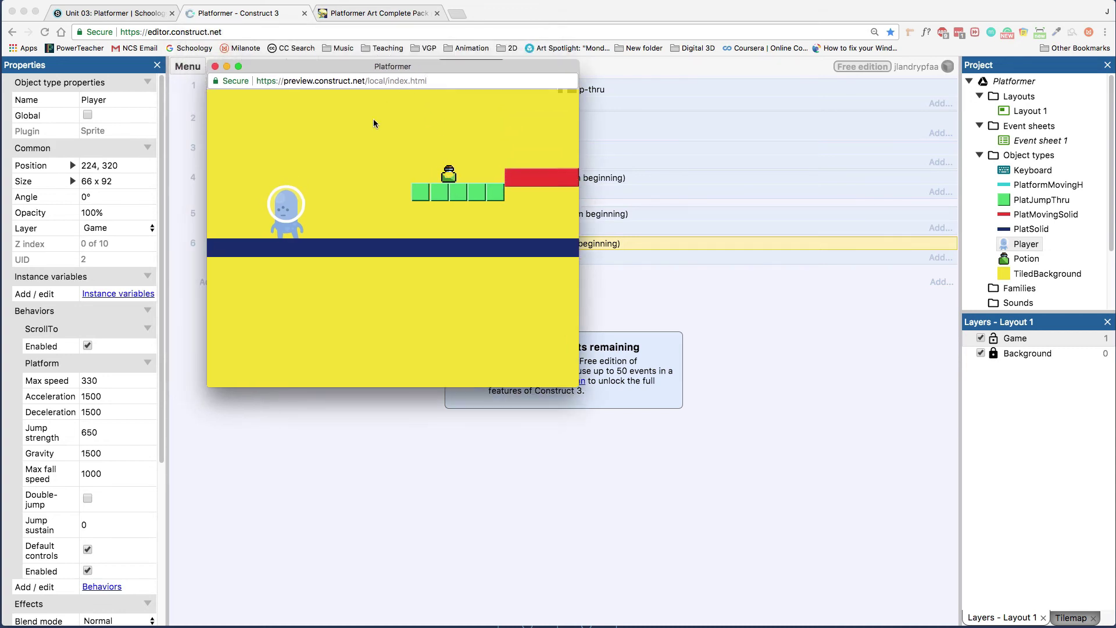
click(215, 67)
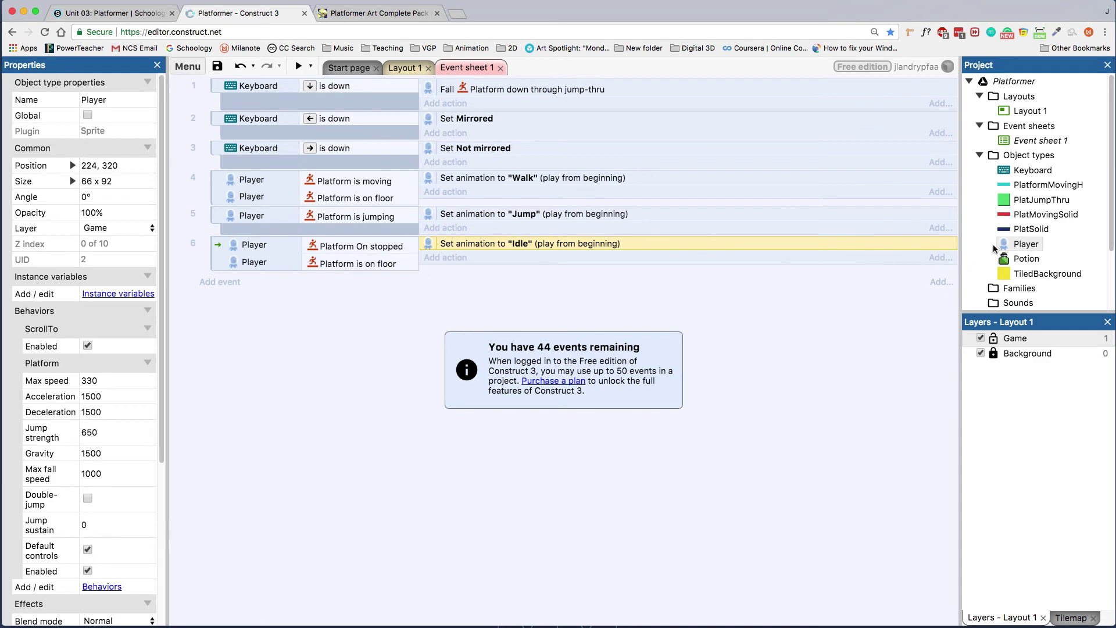
Replace the Player's Idle animation frame by importing alienBlue.png from the Alien sprites folder and deleting the original frame 0.
double_click(1012, 244)
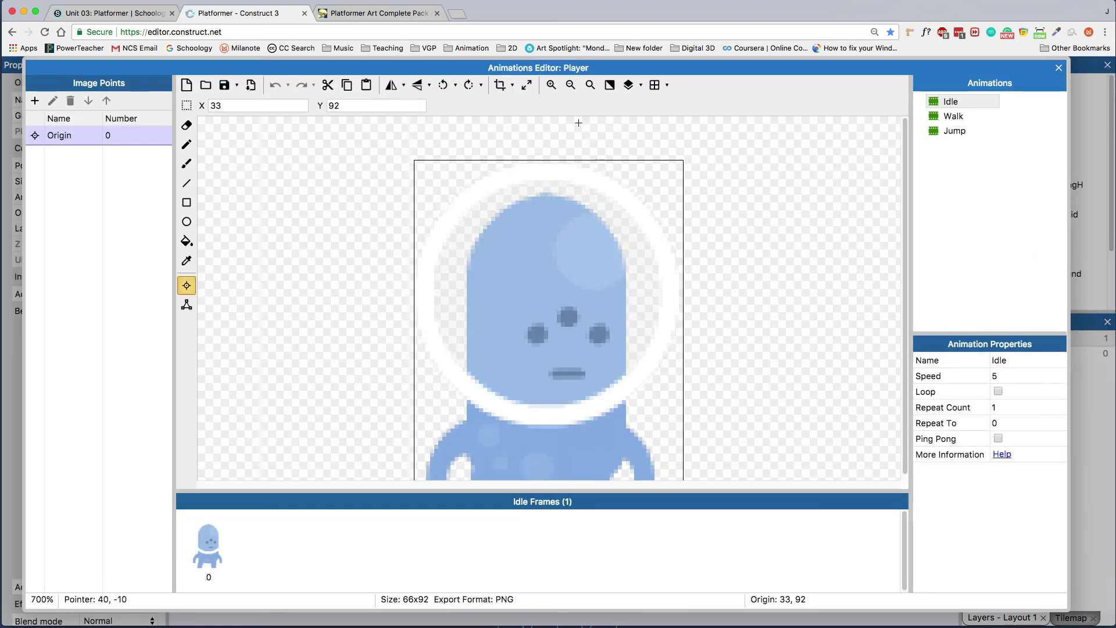
click(946, 103)
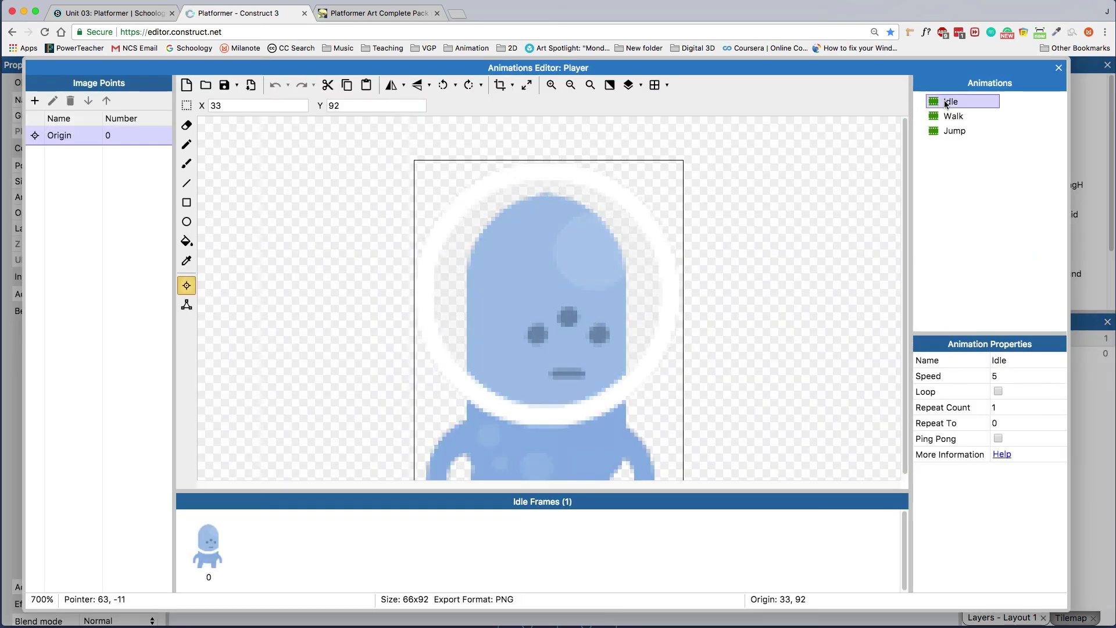
click(572, 86)
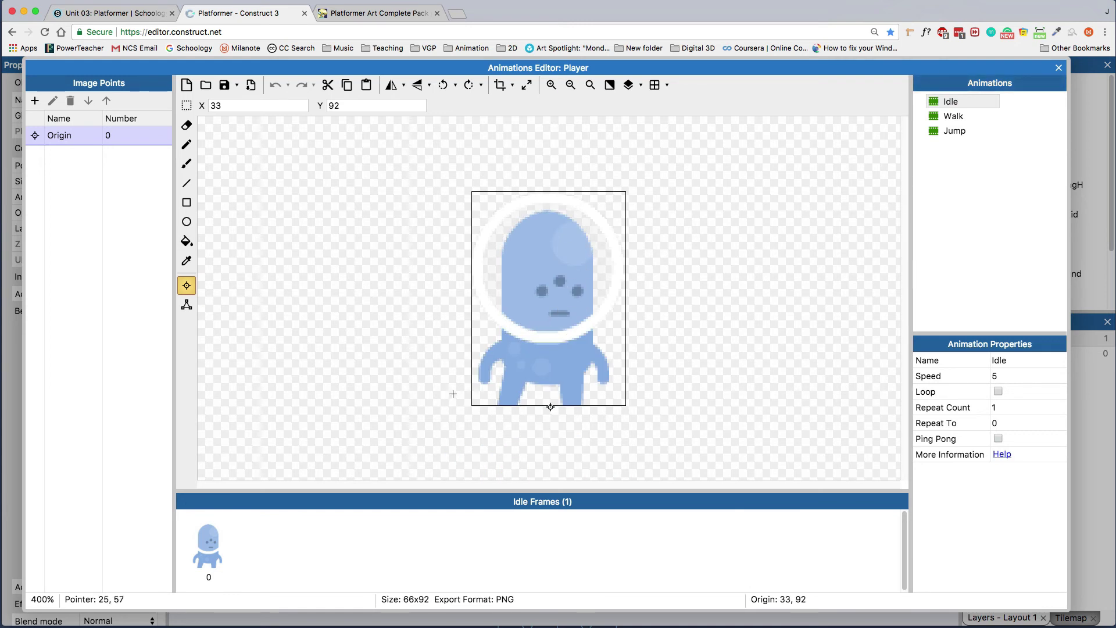
right_click(327, 536)
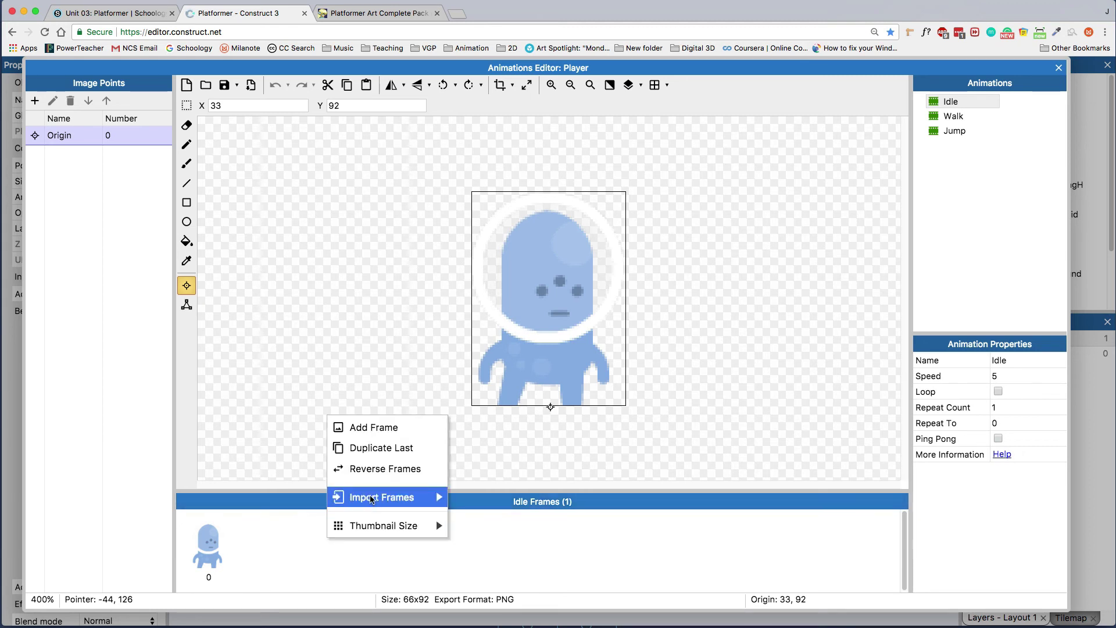
mouse_move(372, 498)
click(494, 498)
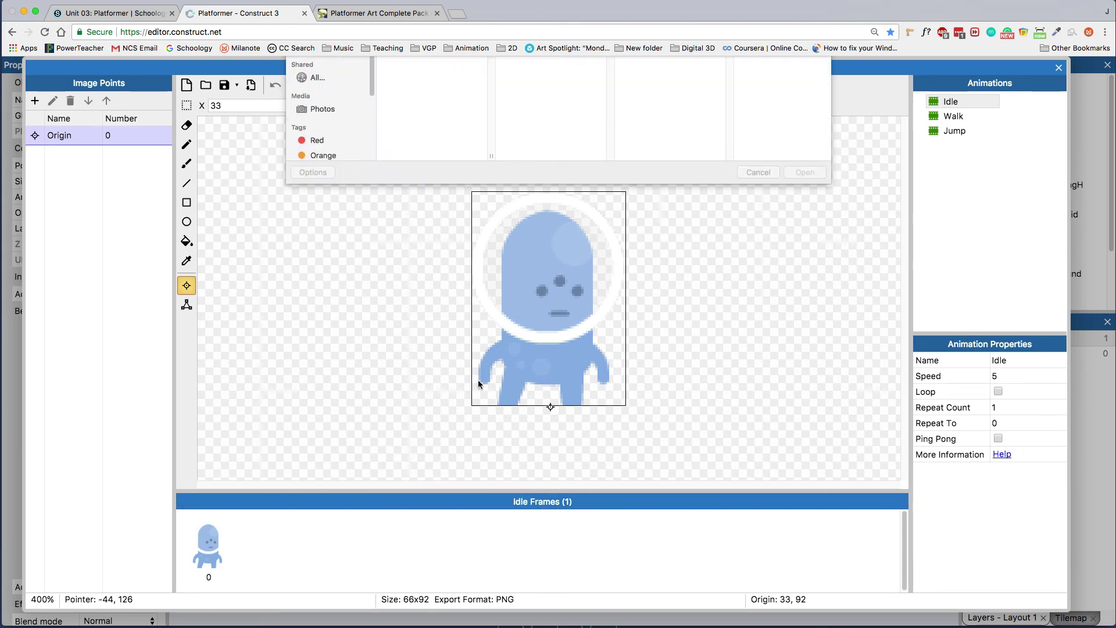
scroll(434, 268, down, 2)
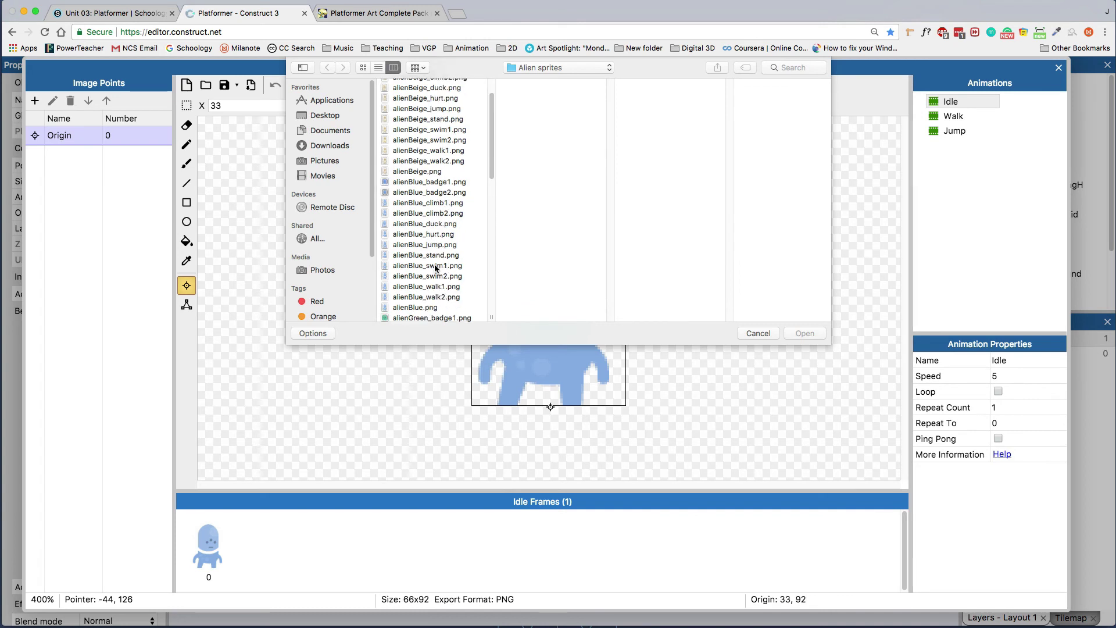
click(433, 308)
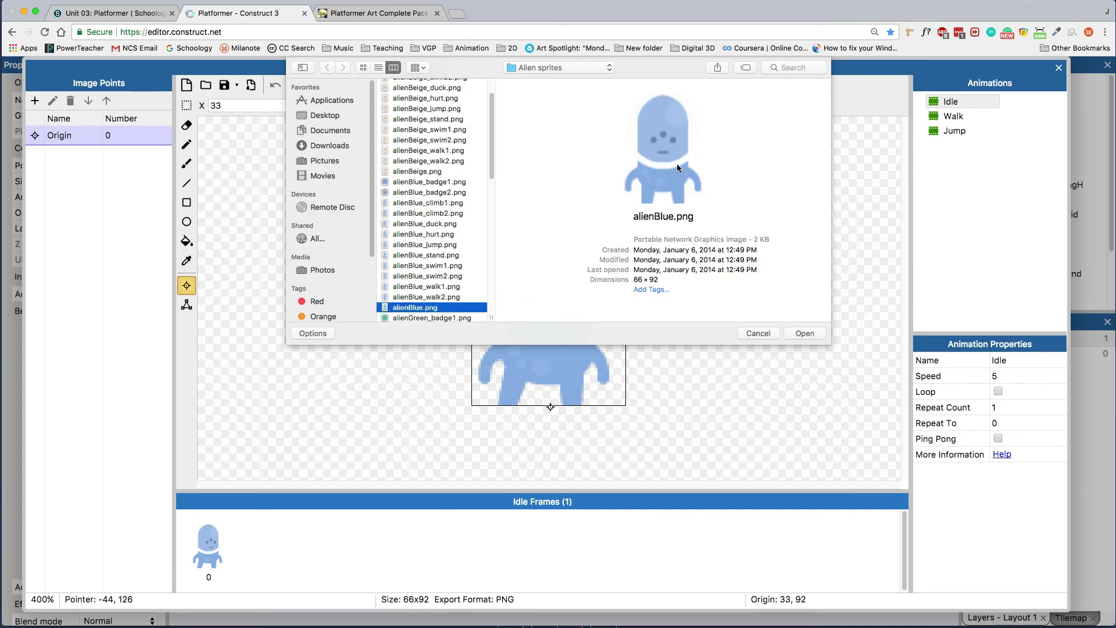
click(804, 333)
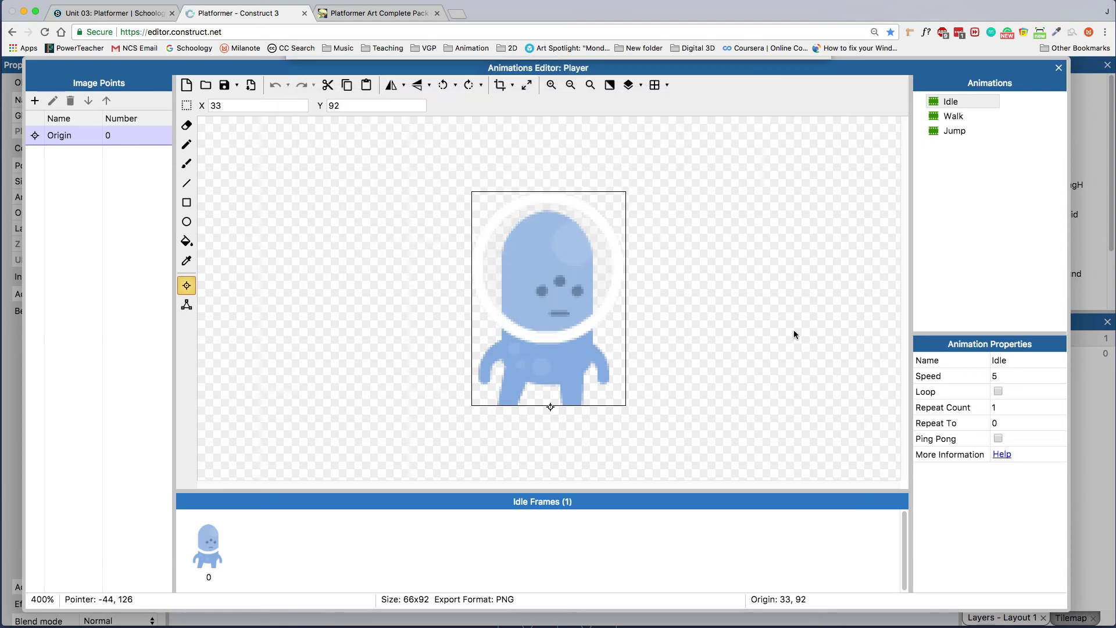
right_click(213, 548)
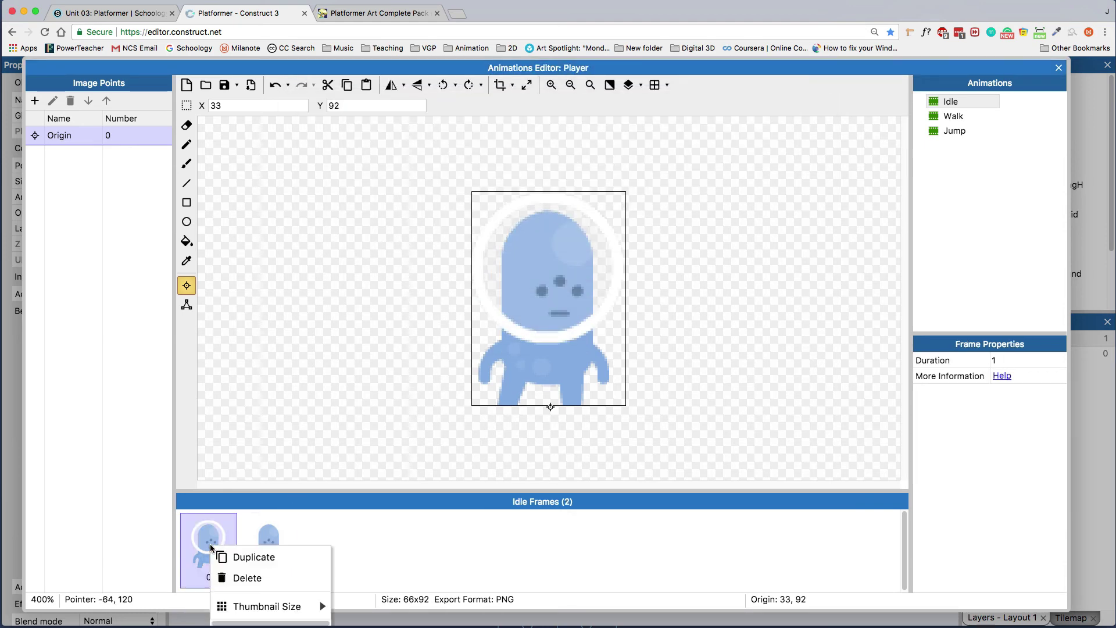
click(234, 577)
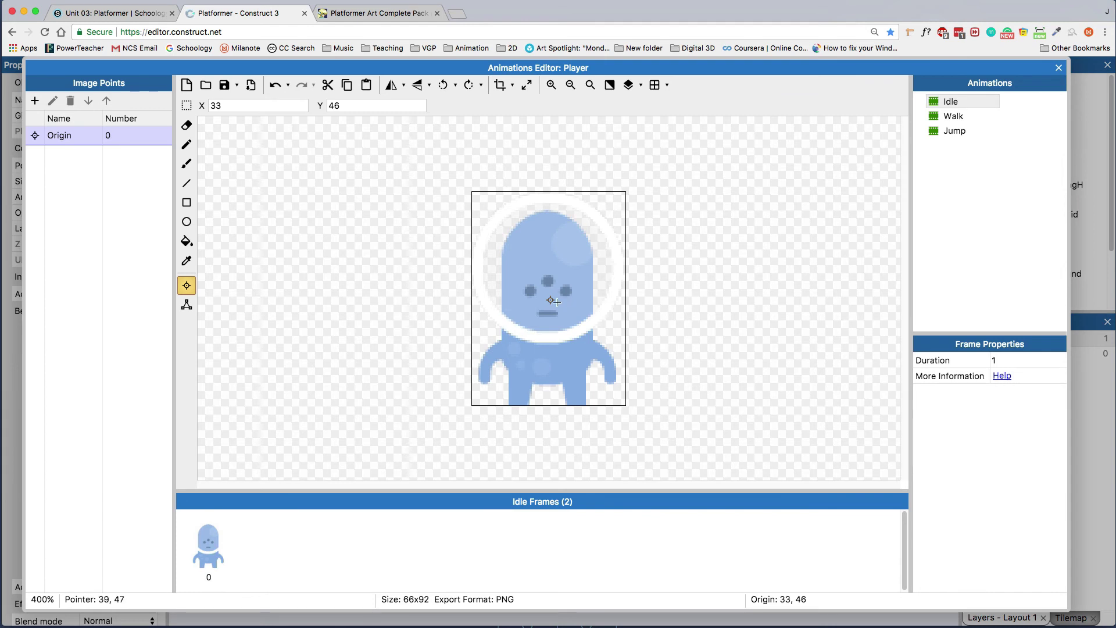
Assign the new Idle frame's origin to Bottom, check its collision polygon, and close the Animations Editor.
right_click(128, 139)
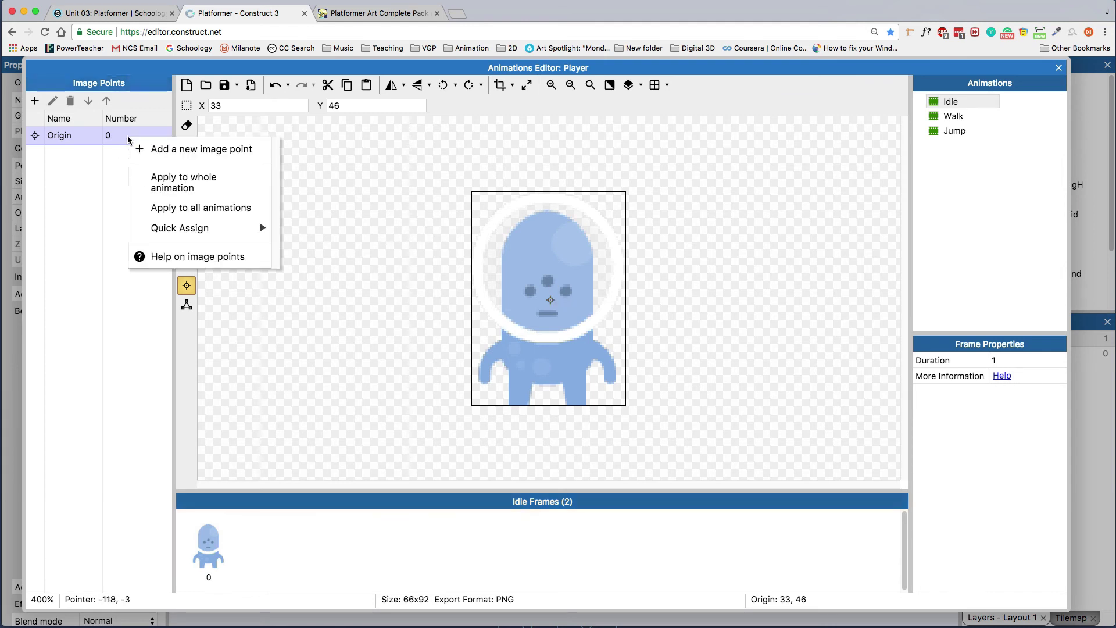
mouse_move(196, 228)
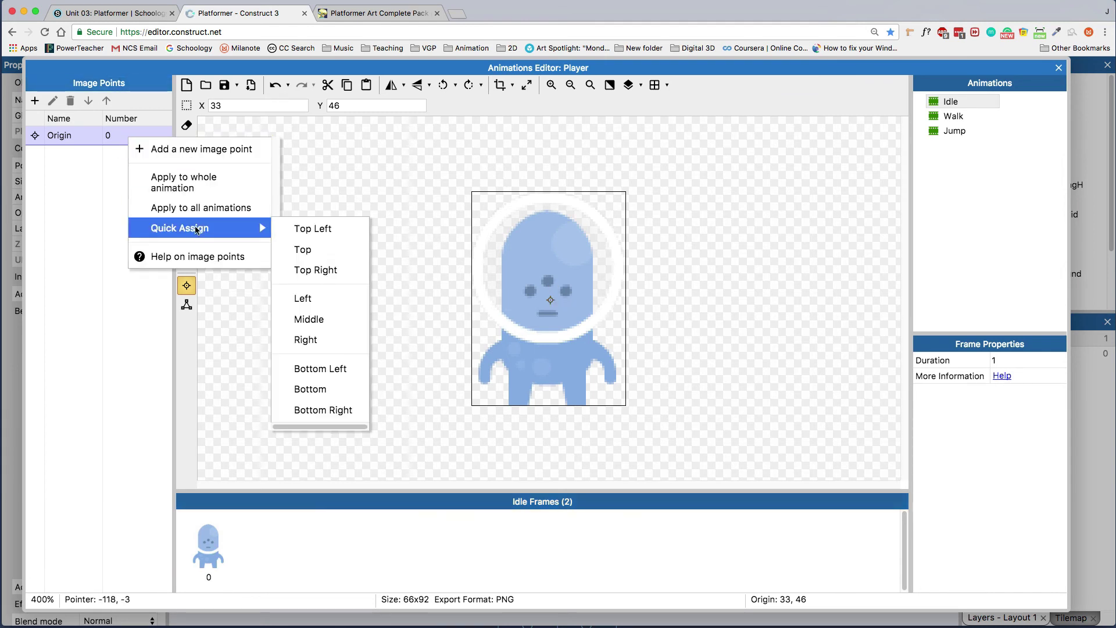
click(313, 389)
click(186, 306)
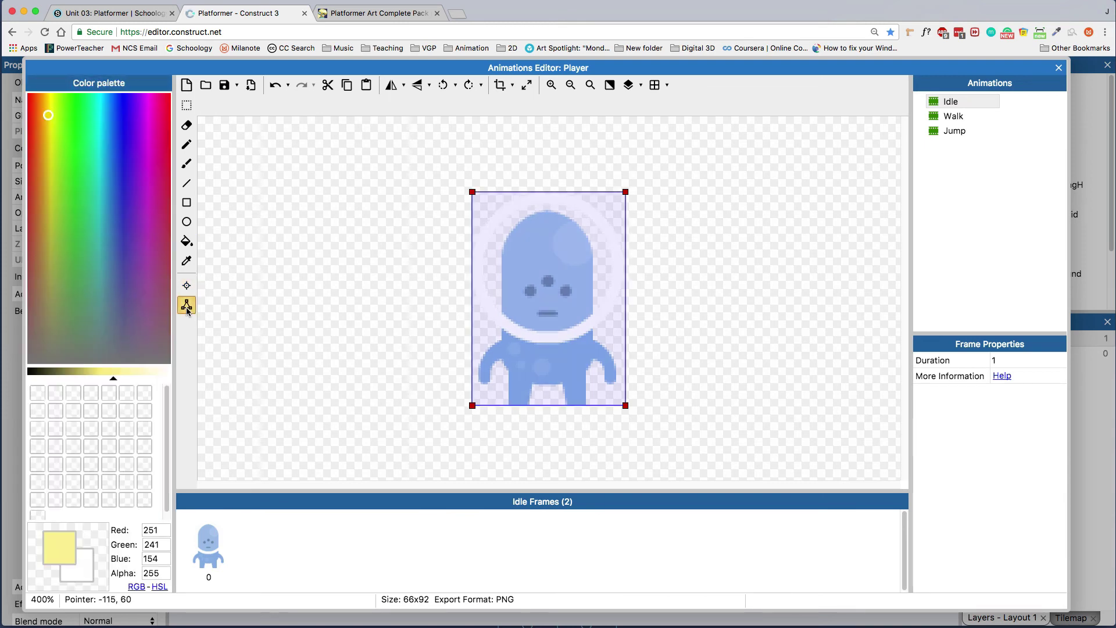
click(1059, 67)
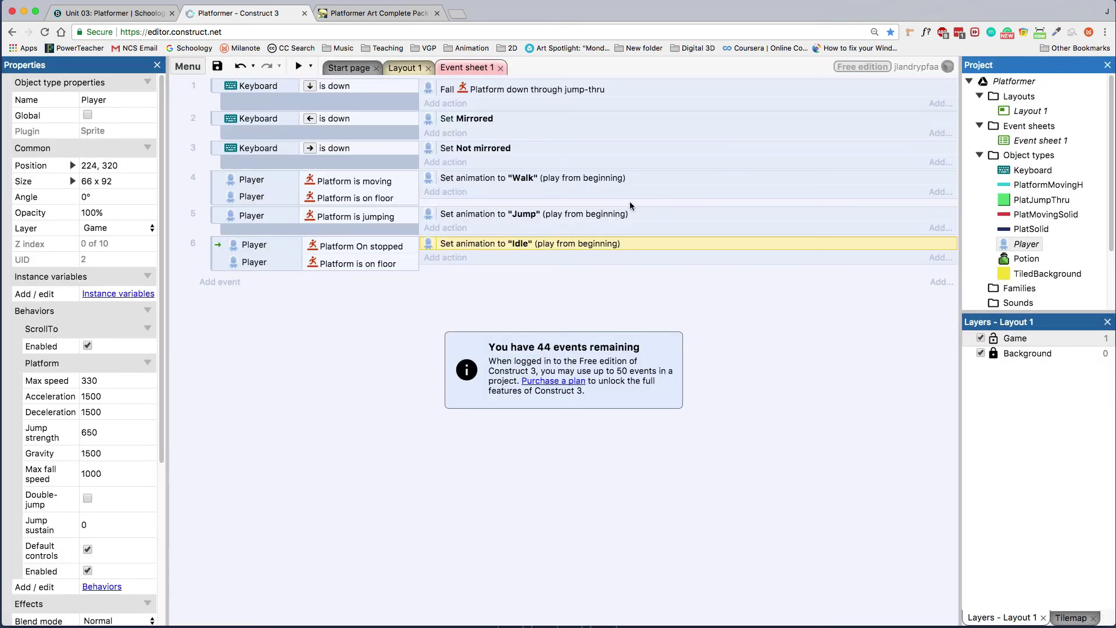
Preview the game, walk, jump and stop the Player on the ground and platforms to test all animations, and close the preview.
click(298, 66)
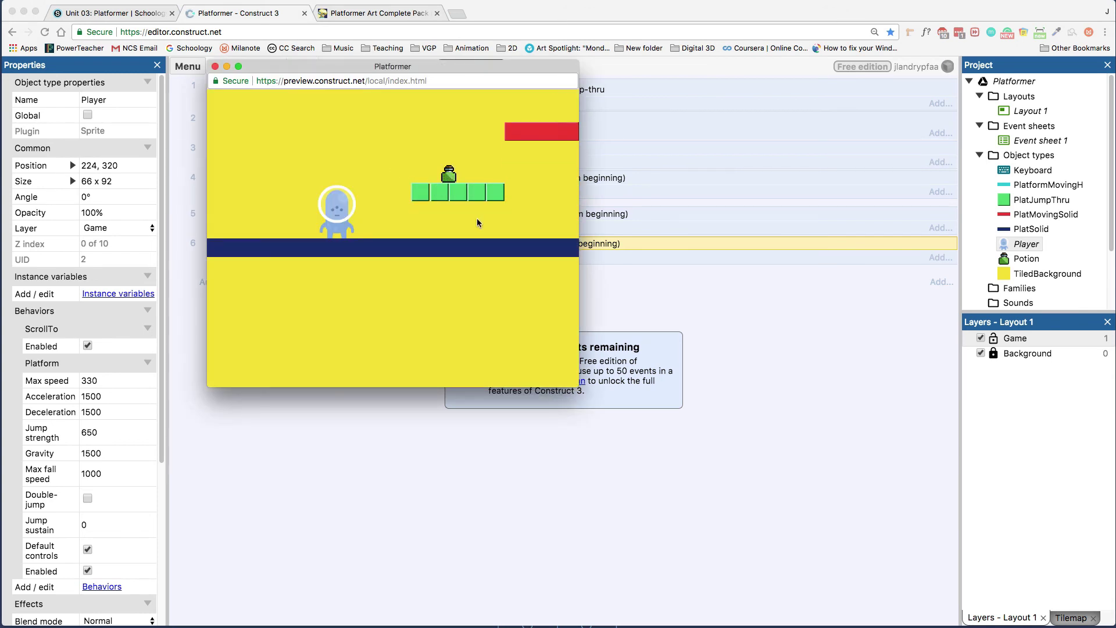
key(Left)
key(Right)
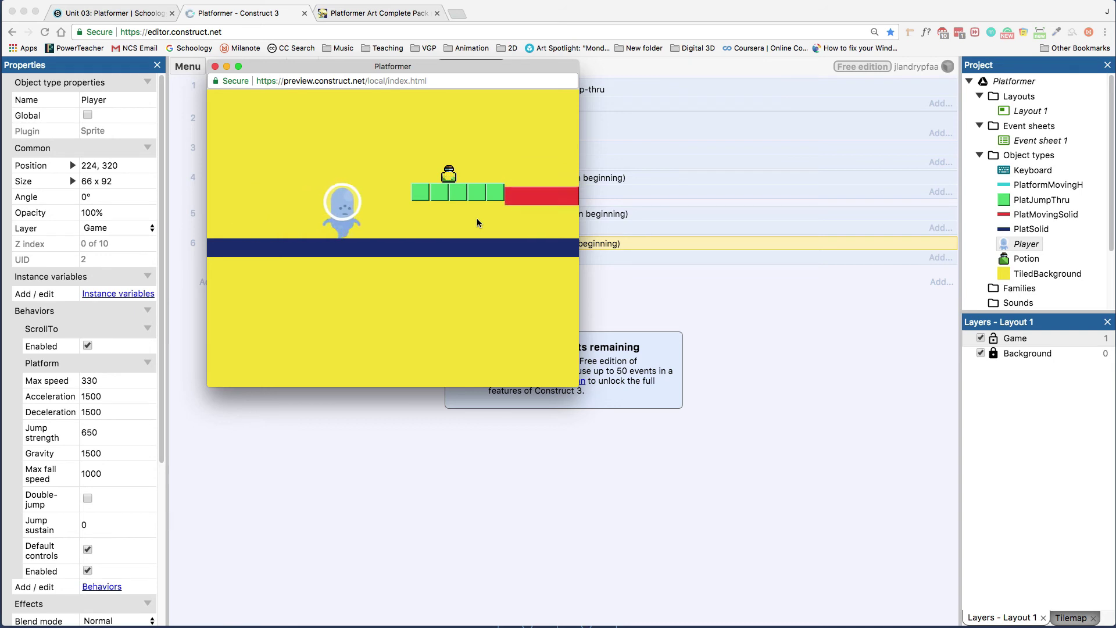
key(Left)
key(Right)
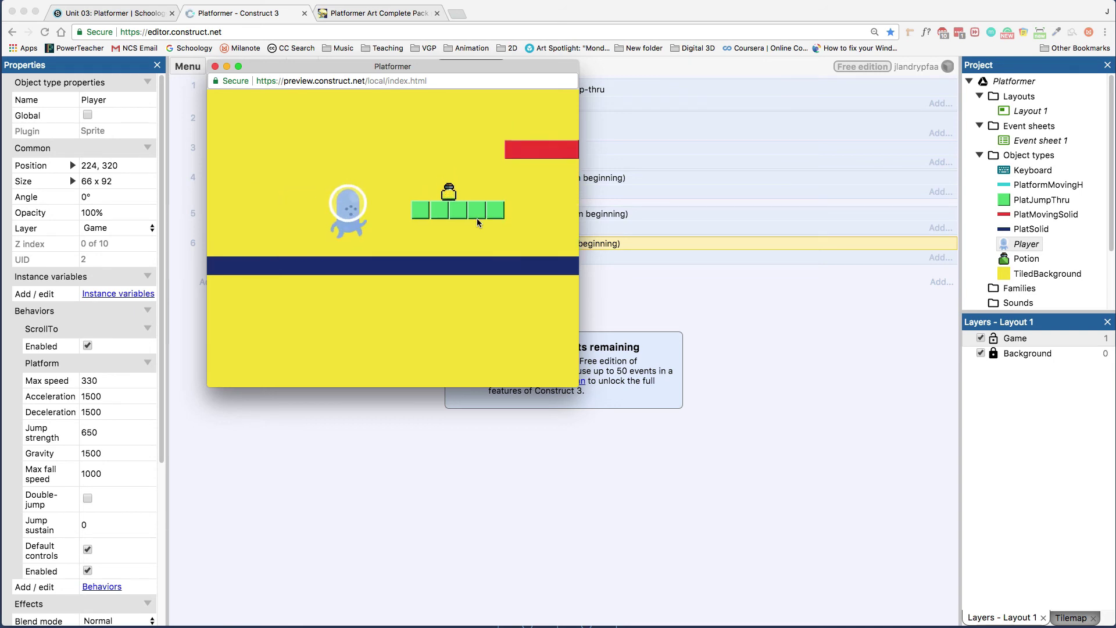
key(Up)
key(Right)
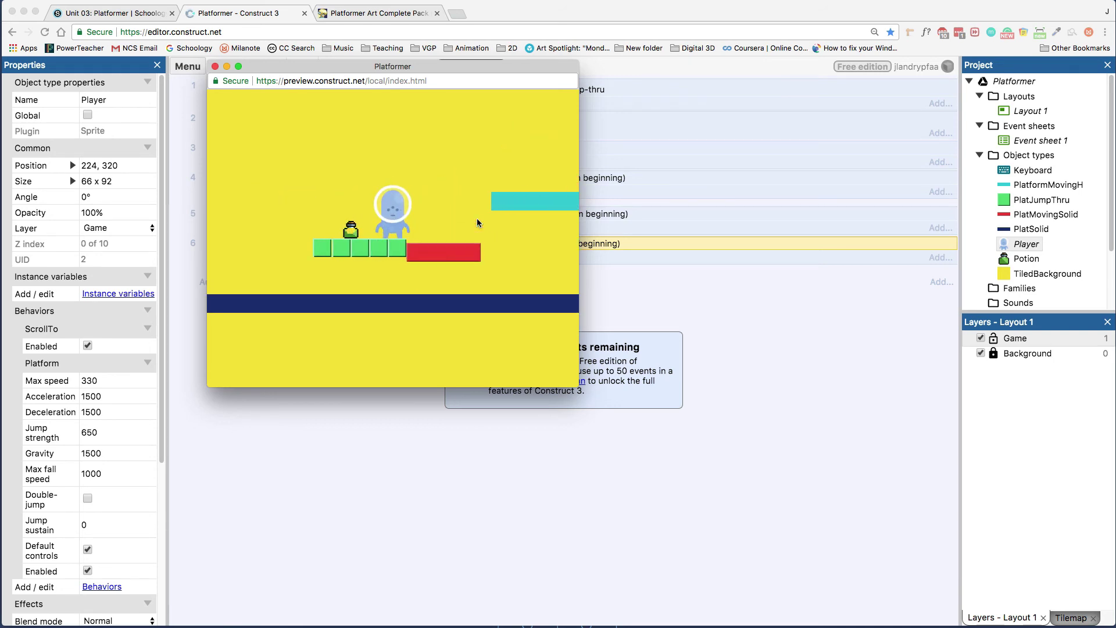
key(Left)
key(Left)
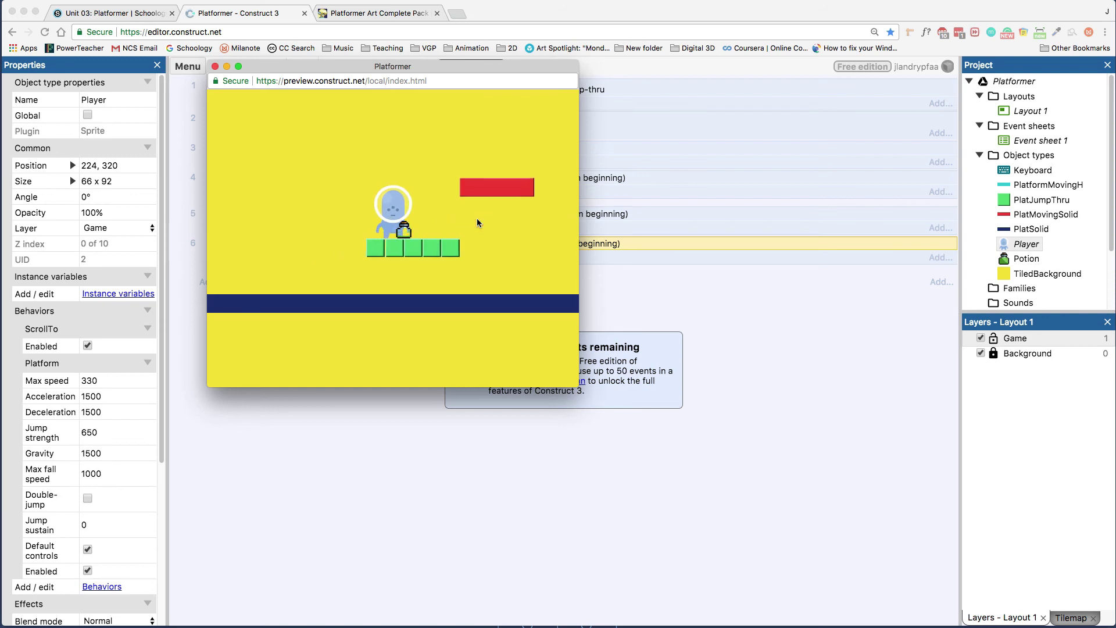
key(Left)
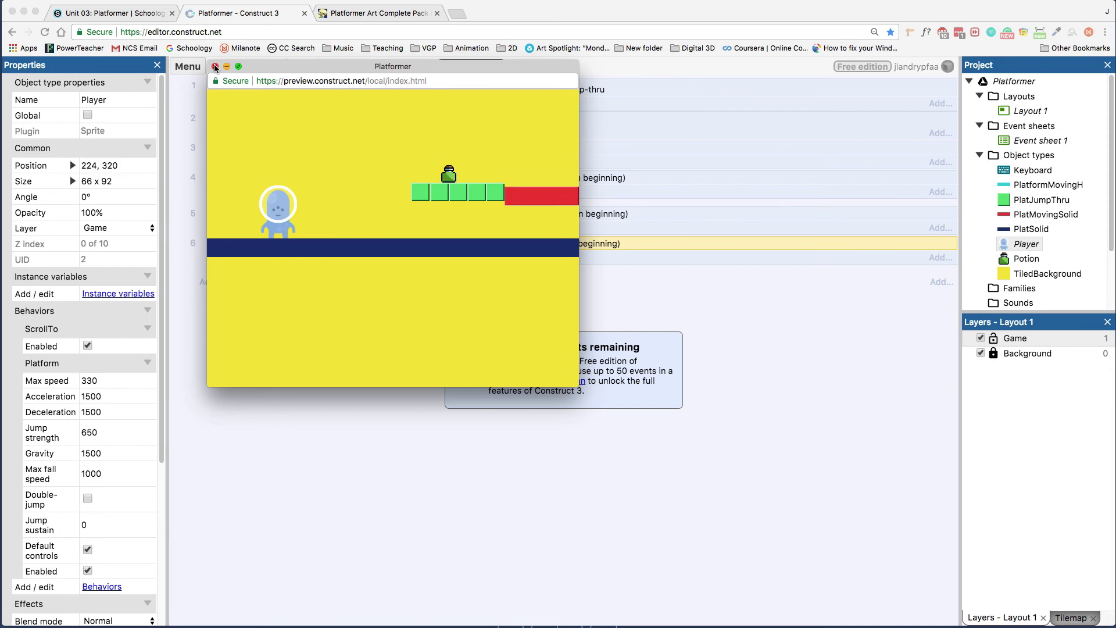
click(215, 67)
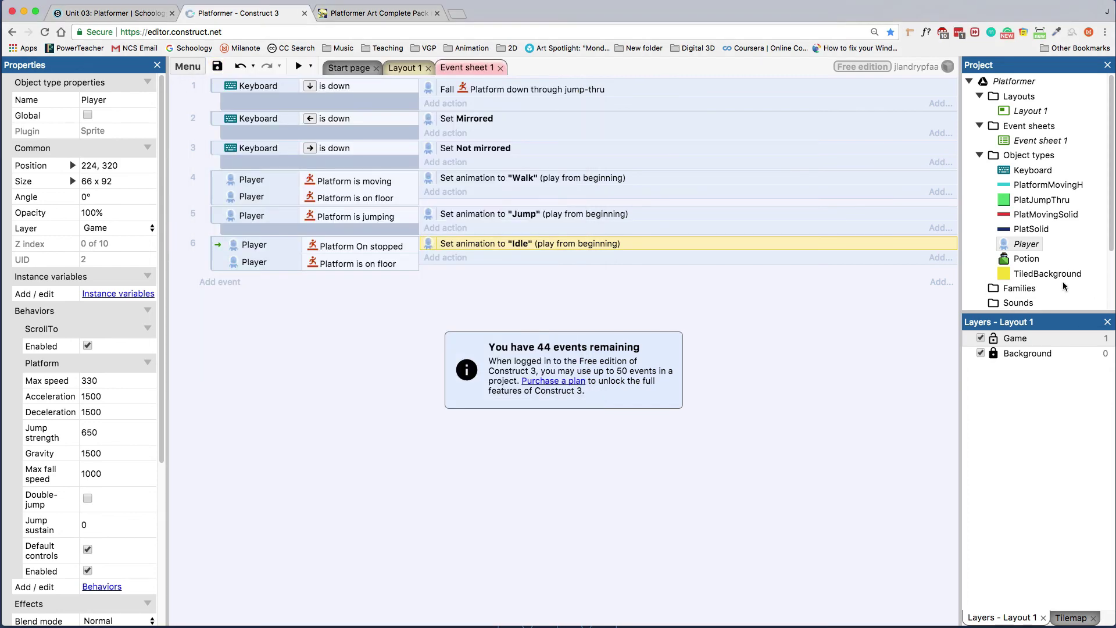
double_click(1019, 247)
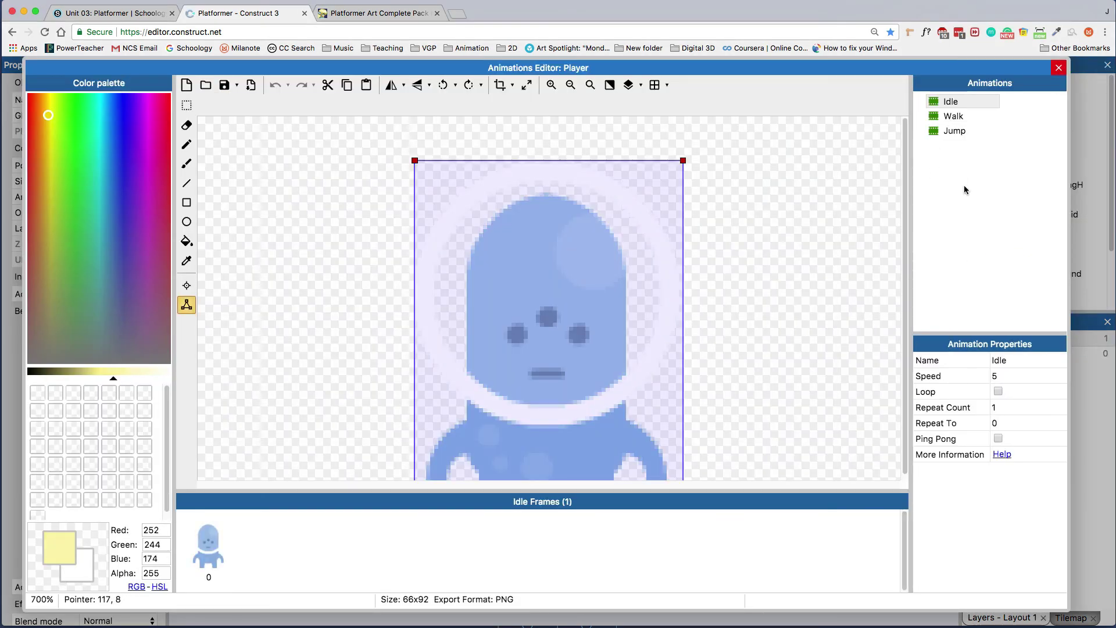
click(1059, 68)
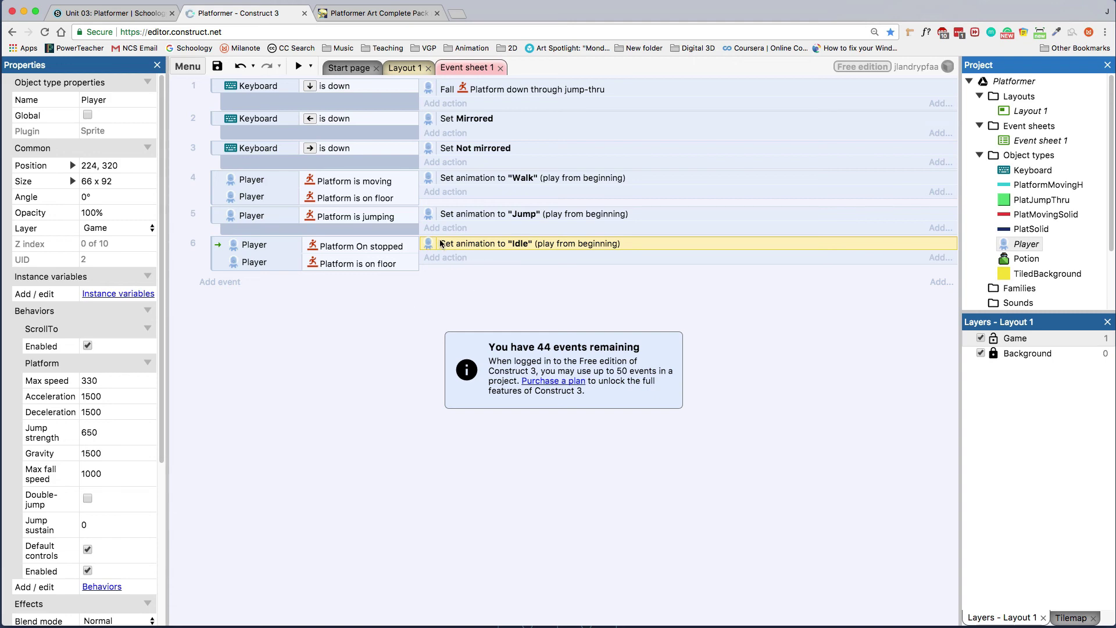
Switch to Finder and examine the blue alien's swim, hurt and duck images in Extra animations and enemies > Alien sprites.
key(super+Tab)
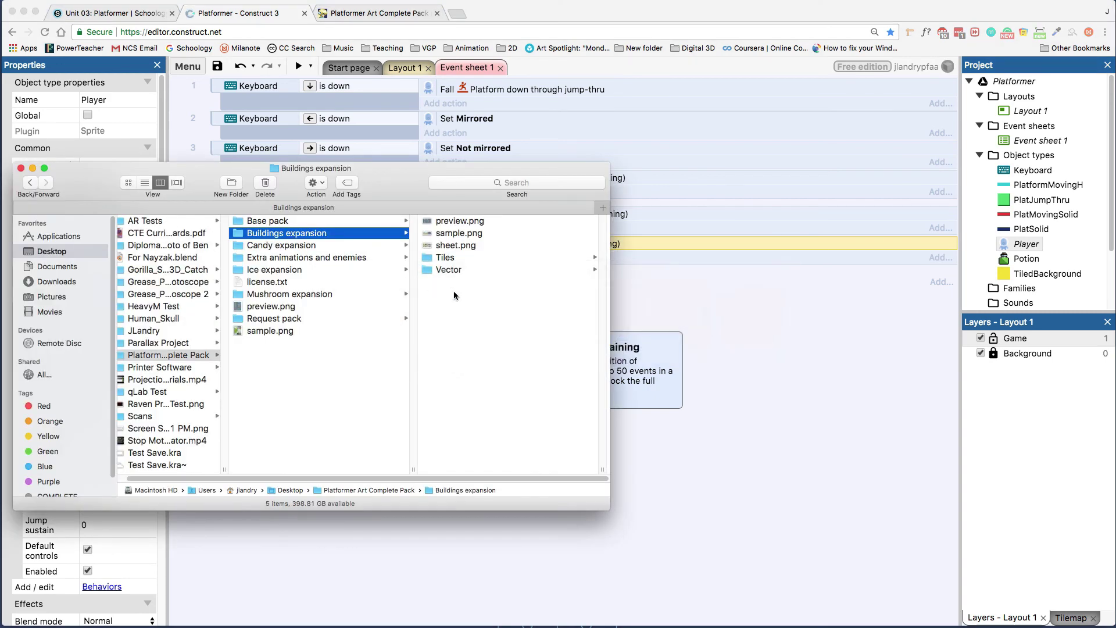
click(279, 258)
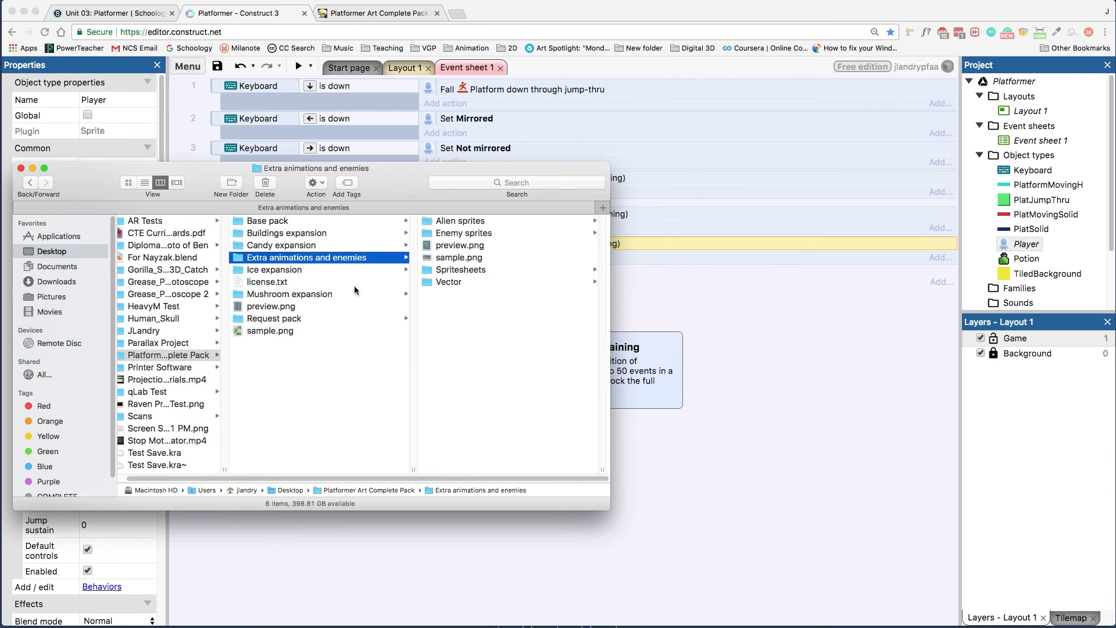
click(456, 224)
scroll(482, 372, down, 6)
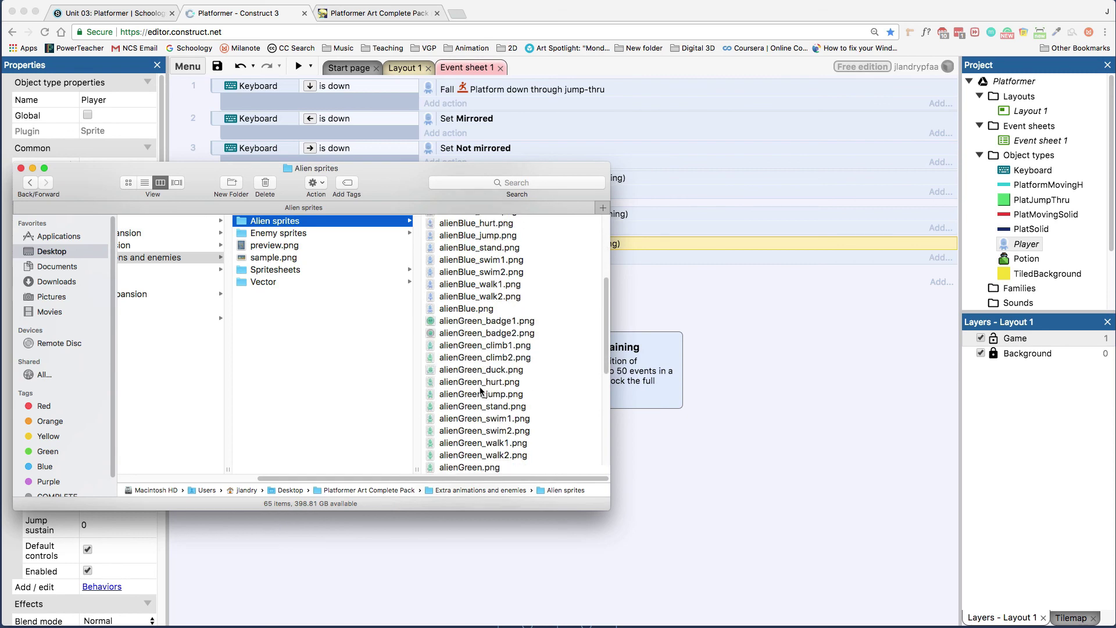
scroll(476, 309, up, 2)
click(491, 296)
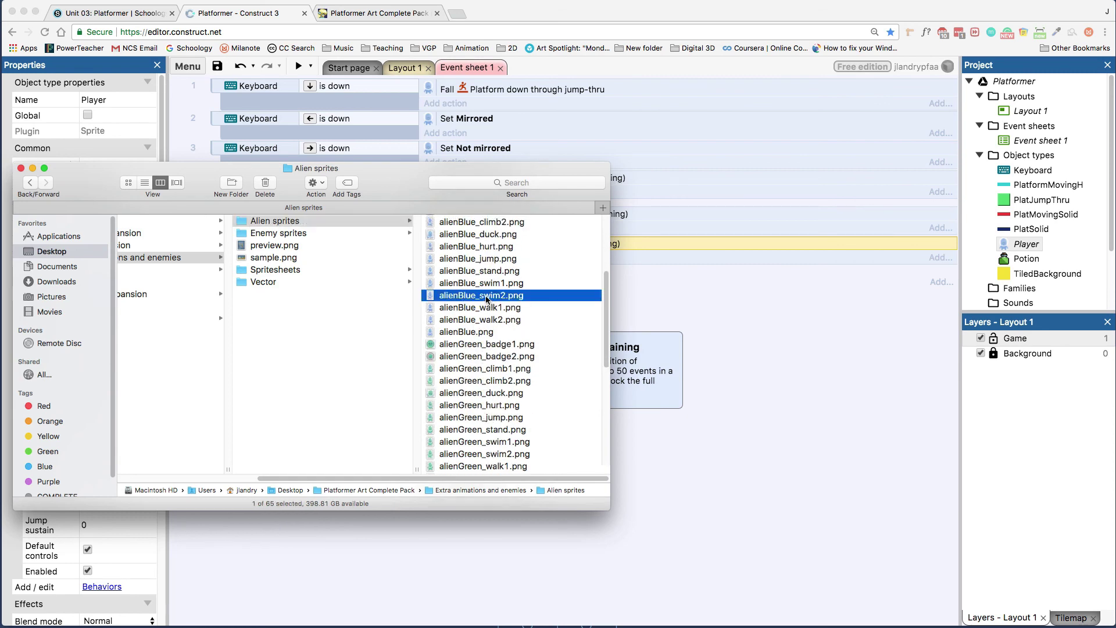
click(375, 283)
scroll(407, 320, up, 4)
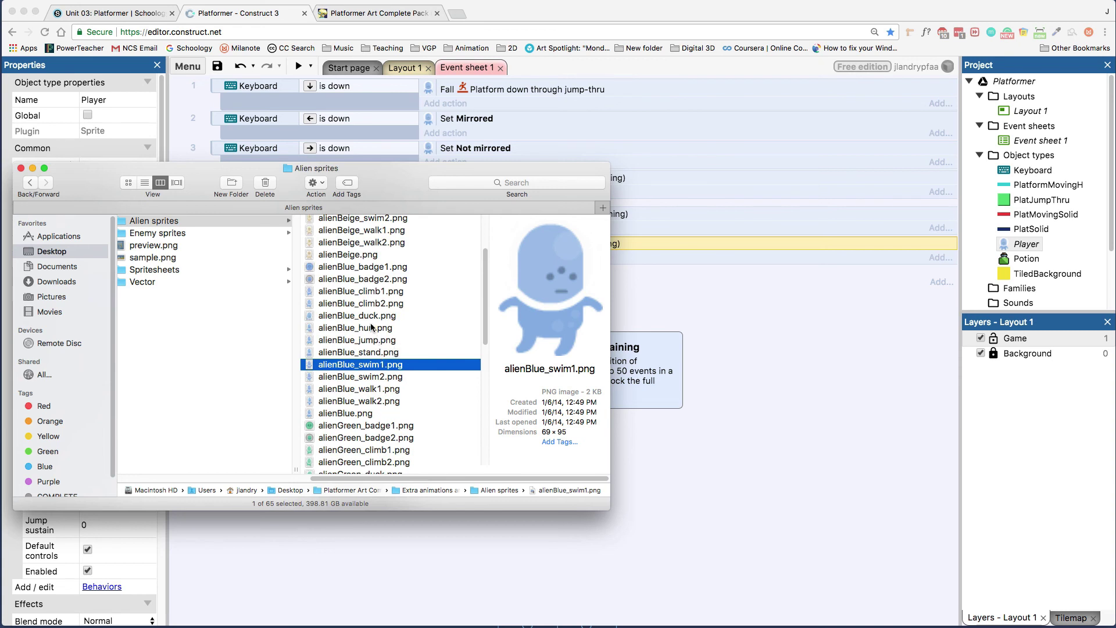
click(371, 327)
click(370, 317)
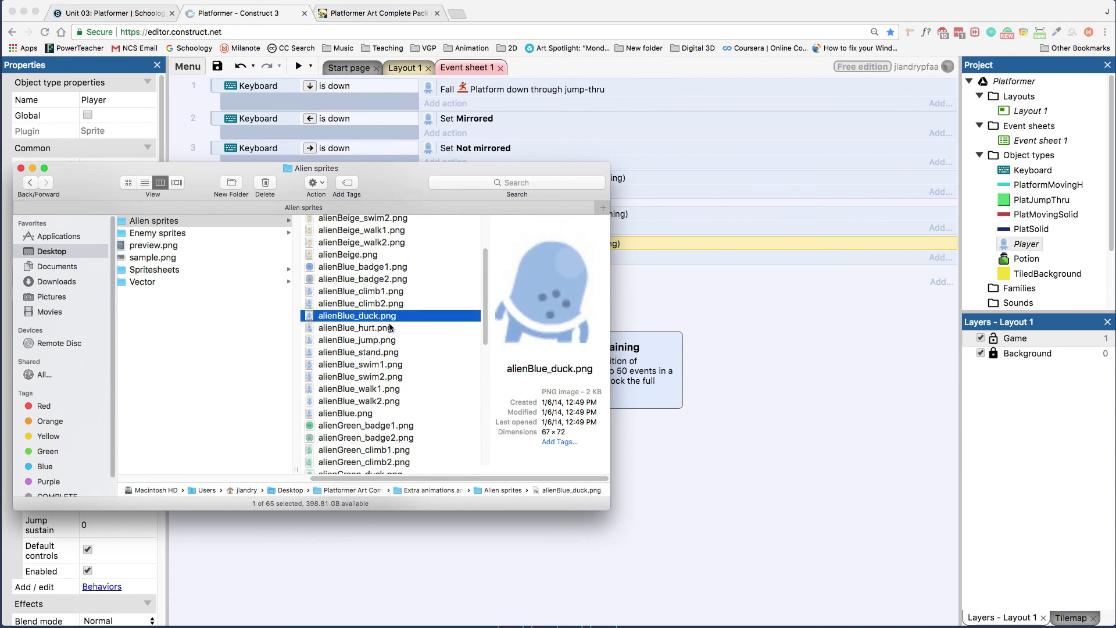
Examine the blue alien's climb images in the Alien sprites folder and move the Finder window aside.
click(383, 296)
click(386, 302)
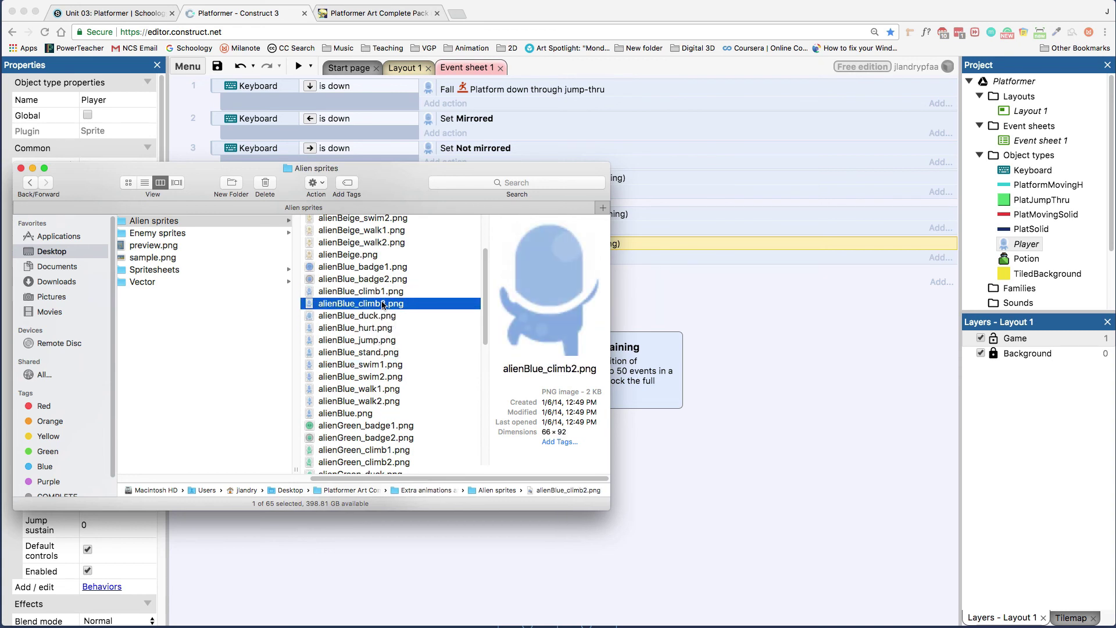
drag(413, 181, 433, 218)
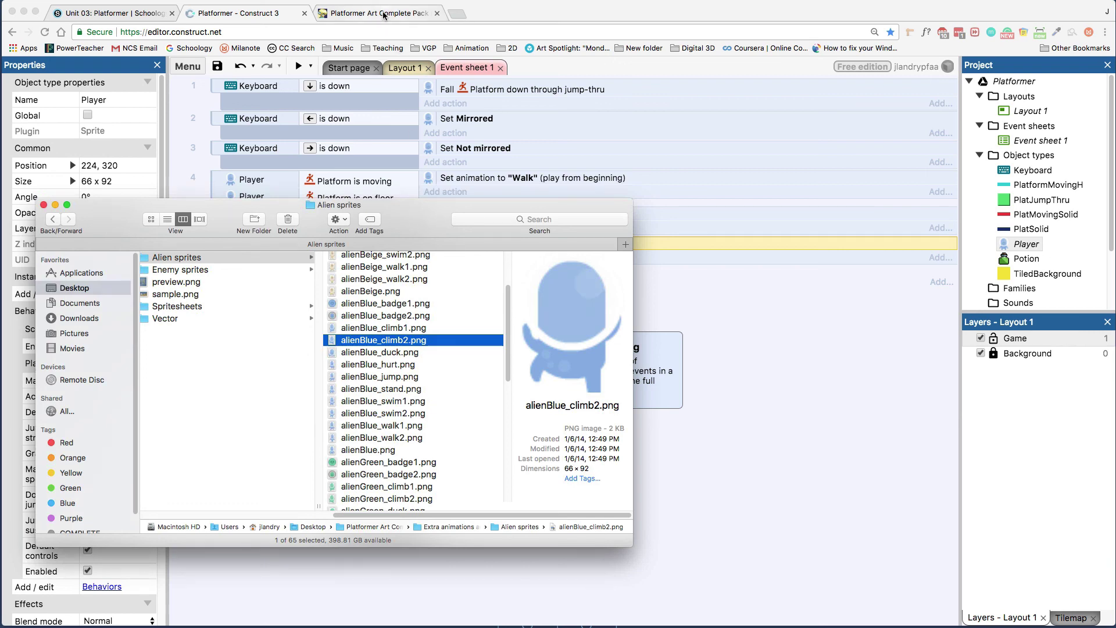
Switch to Chrome, open piskelapp.com in a new tab, and create a new blank sprite to view the Piskel editor.
click(464, 13)
text(p)
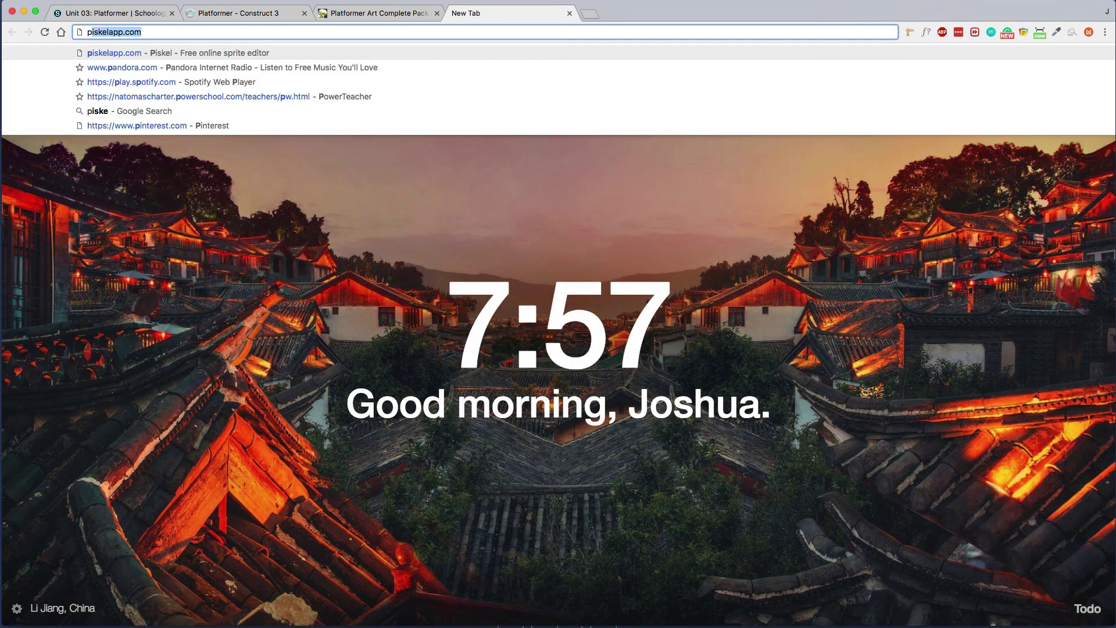
text(iskel)
key(Return)
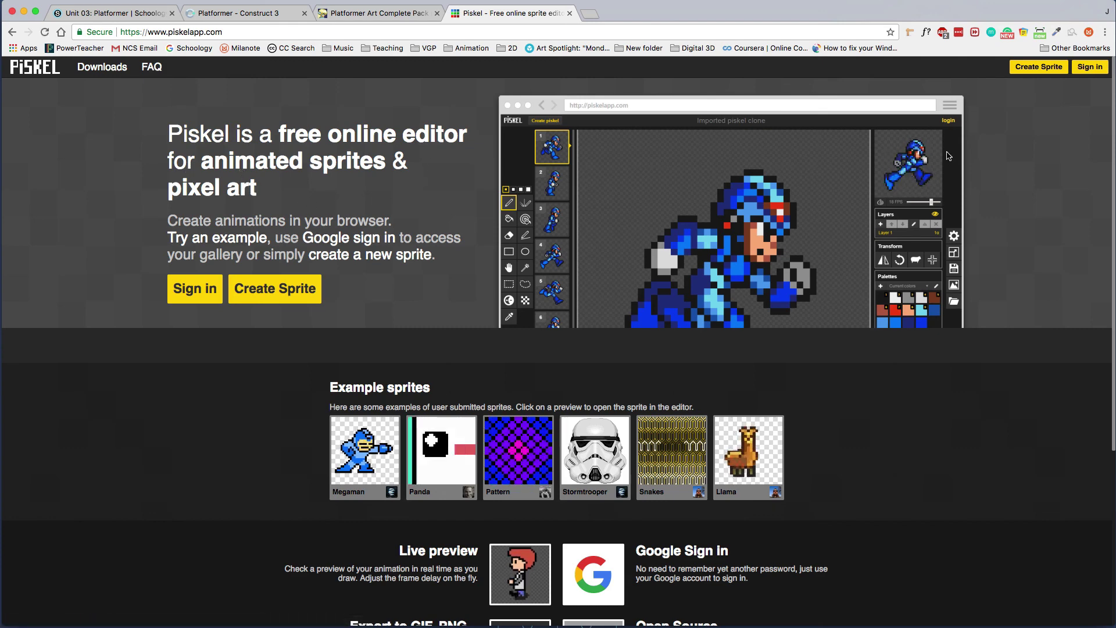
click(1037, 67)
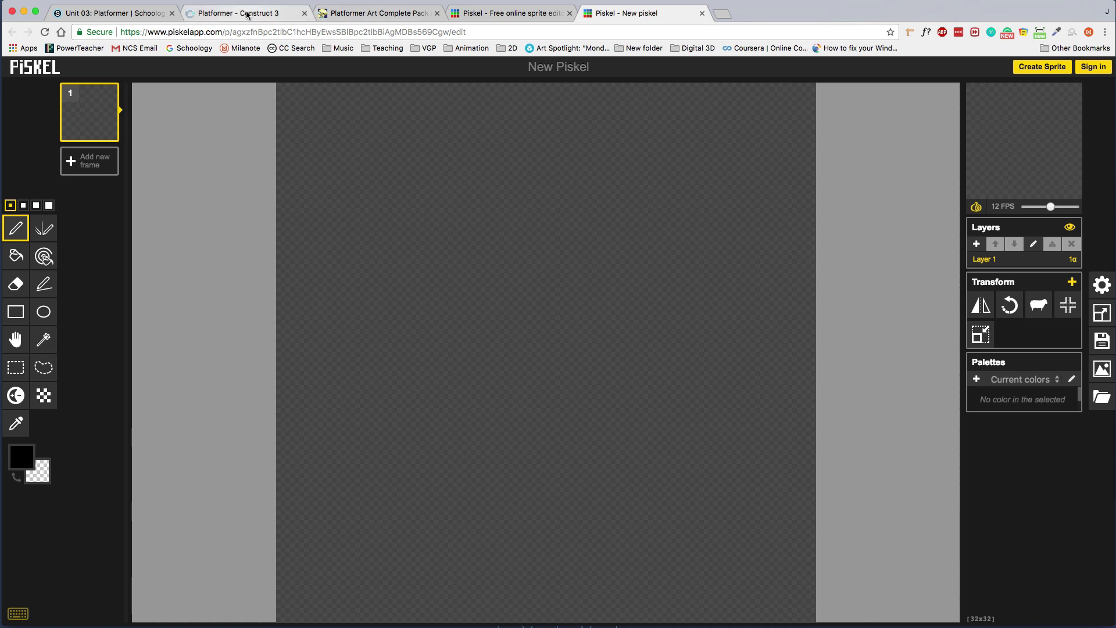
Return to Construct 3 and add an event with the condition Player On collision with another object, choosing Potion as the object.
click(273, 14)
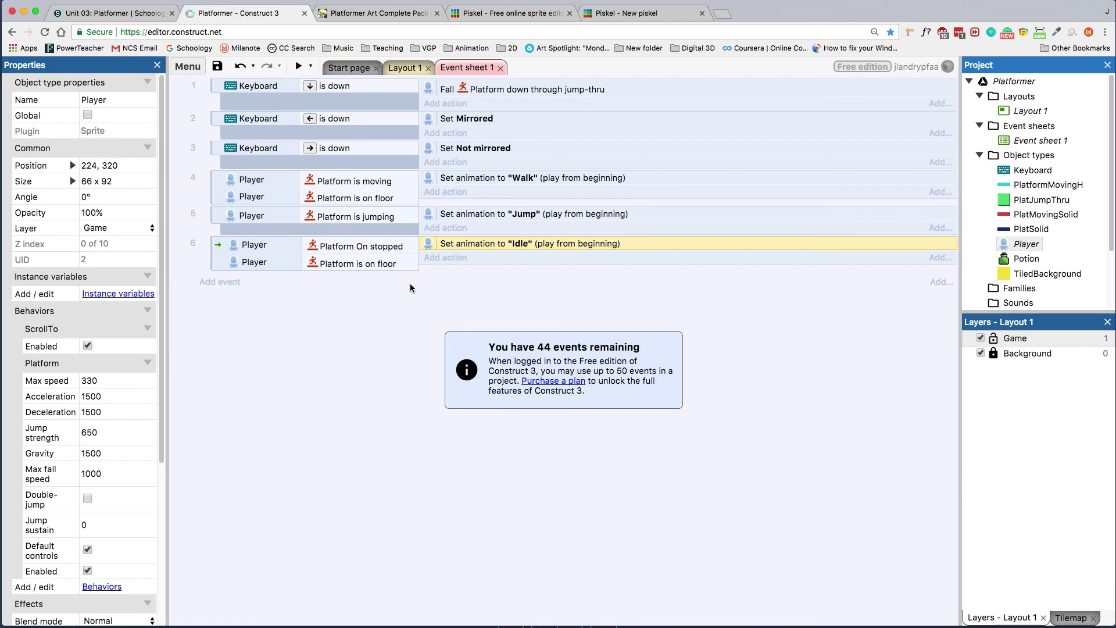
click(220, 282)
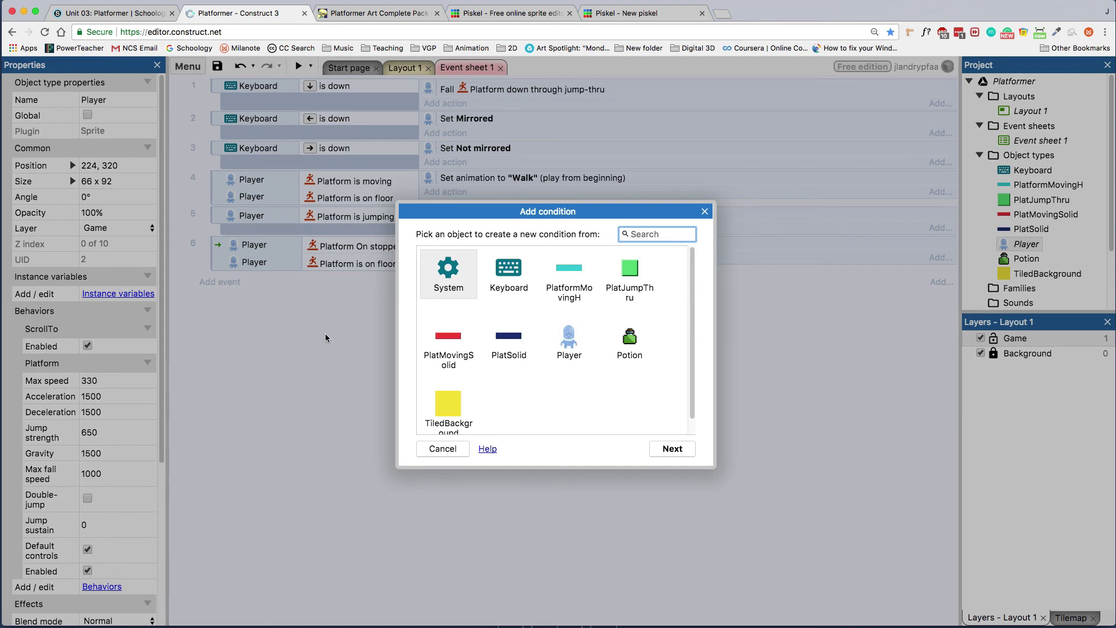
double_click(569, 344)
scroll(523, 378, down, 5)
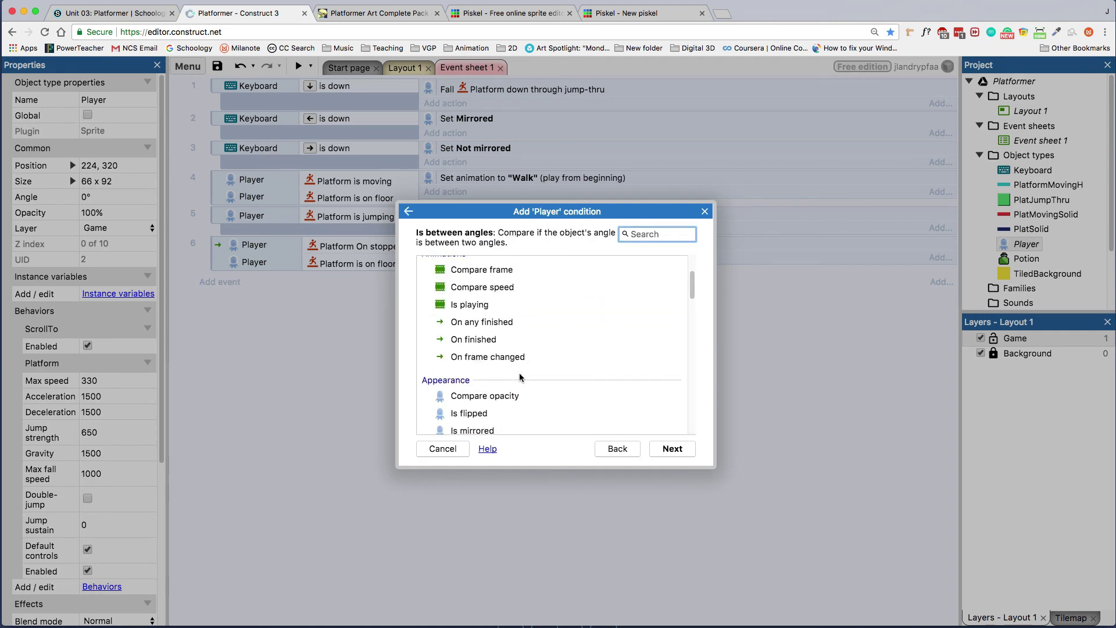
scroll(528, 372, down, 4)
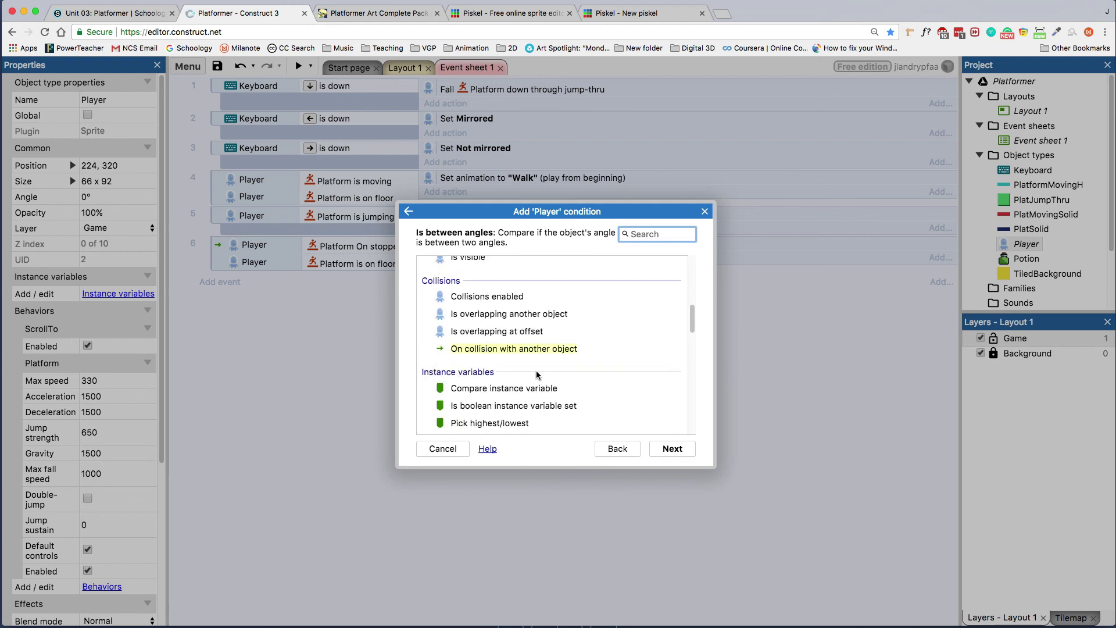
double_click(523, 342)
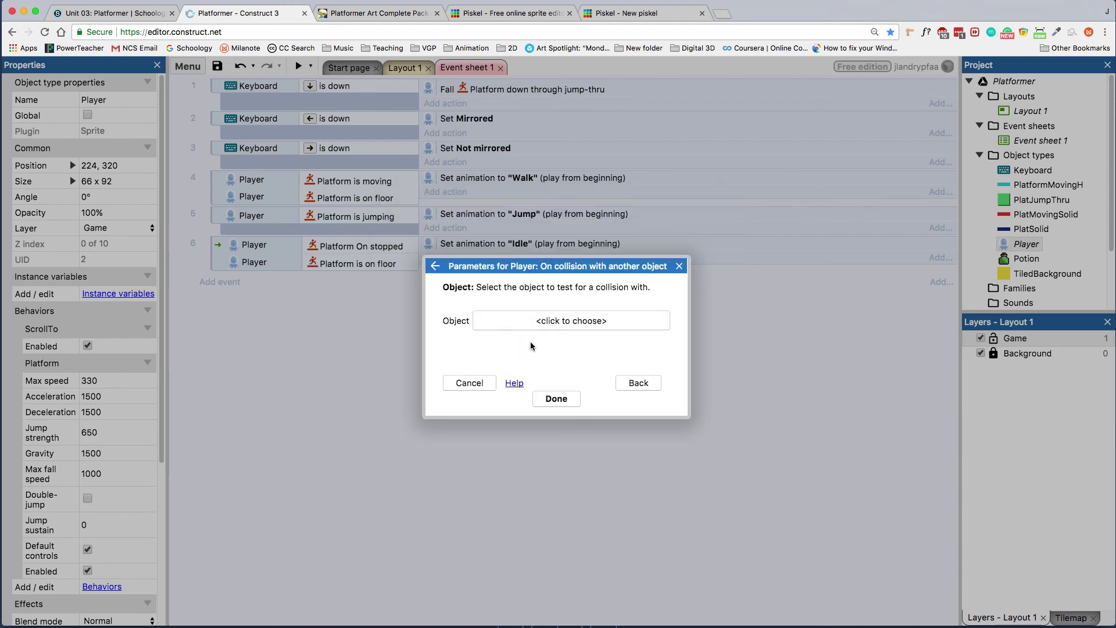
click(549, 321)
double_click(559, 400)
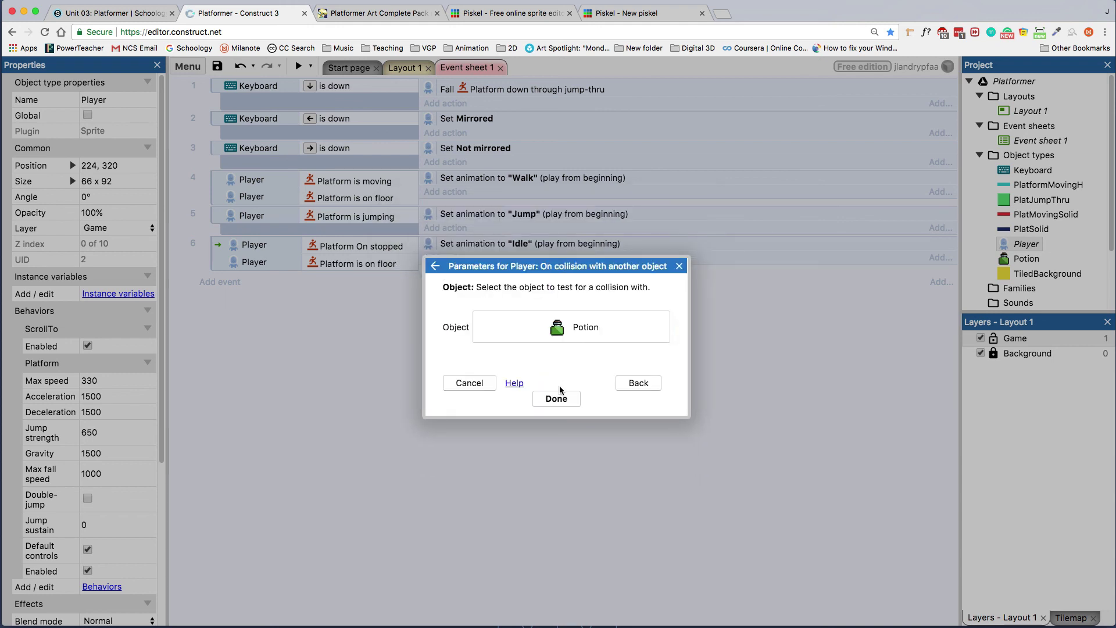
key(Return)
Add a Destroy action for the Potion to the Player–Potion collision event.
click(445, 279)
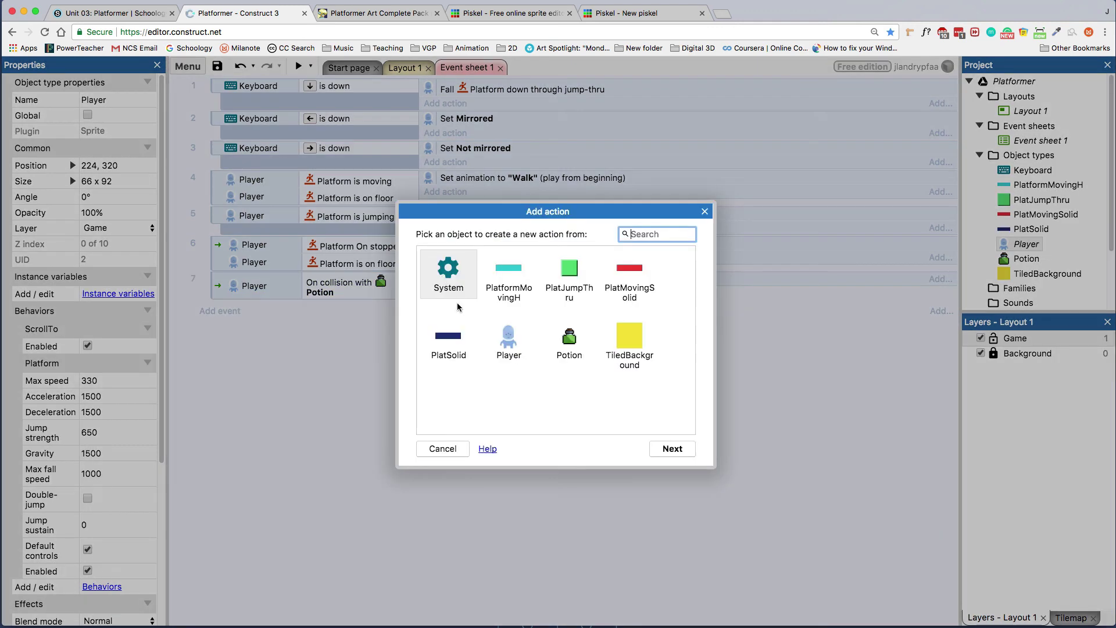
double_click(569, 338)
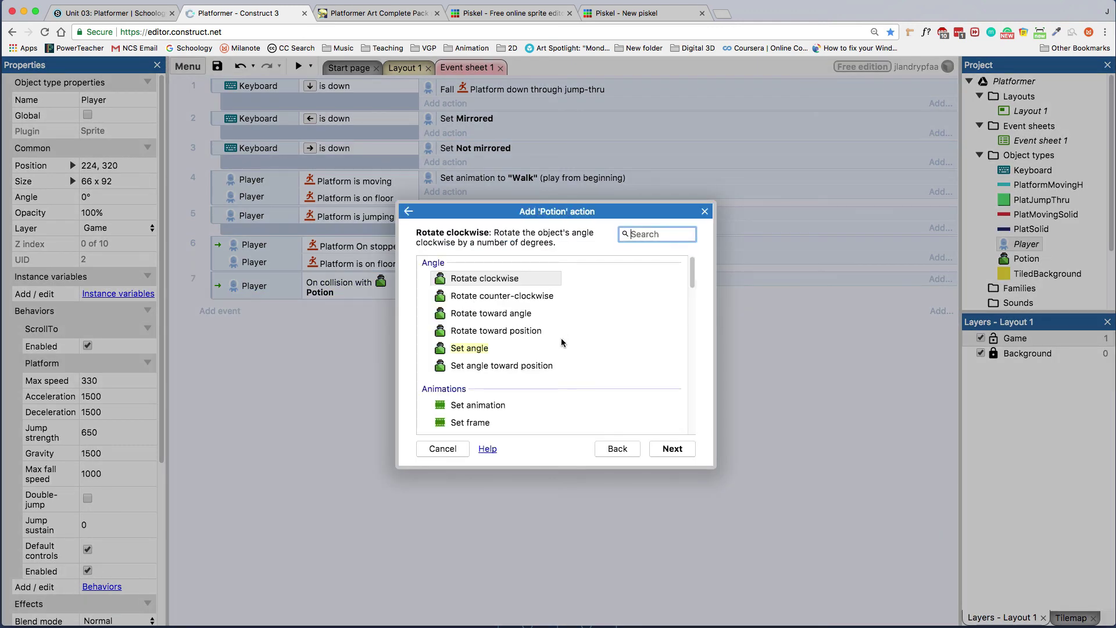
scroll(499, 361, down, 2)
scroll(500, 361, down, 6)
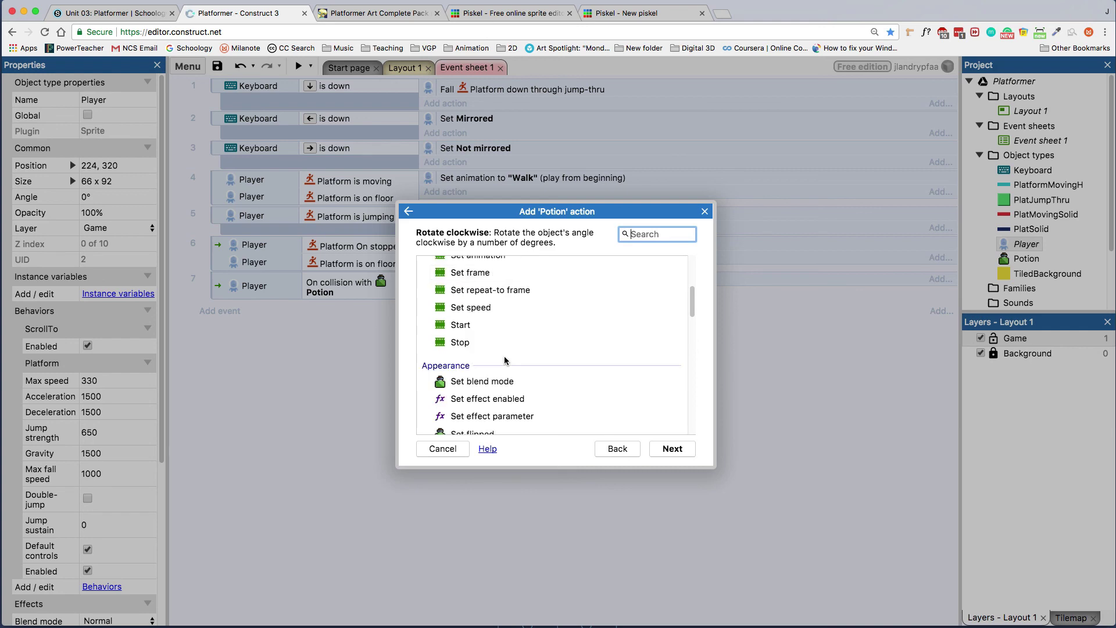
scroll(504, 360, down, 3)
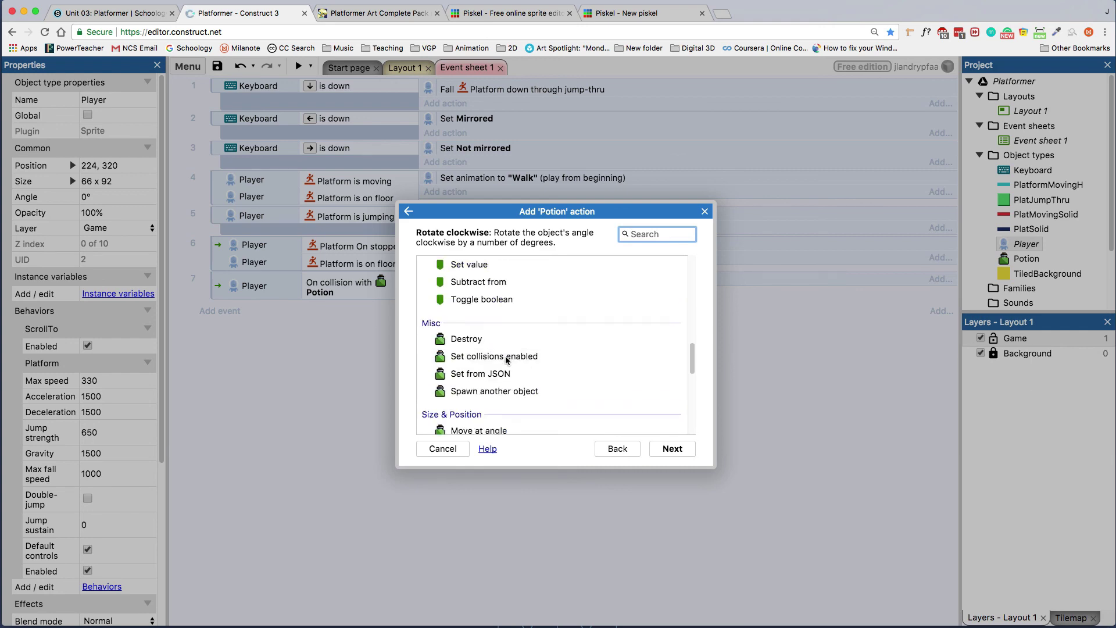
double_click(474, 341)
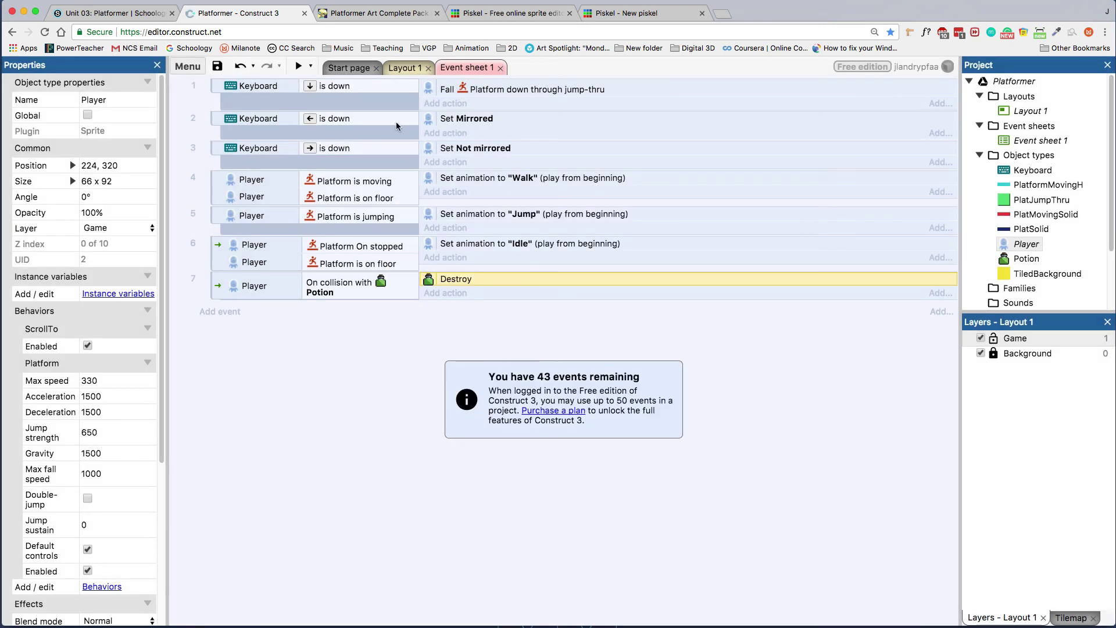
Preview Layout 1 and move the Player into the Potion and across the platforms to test the pickup and animations.
click(349, 68)
click(402, 68)
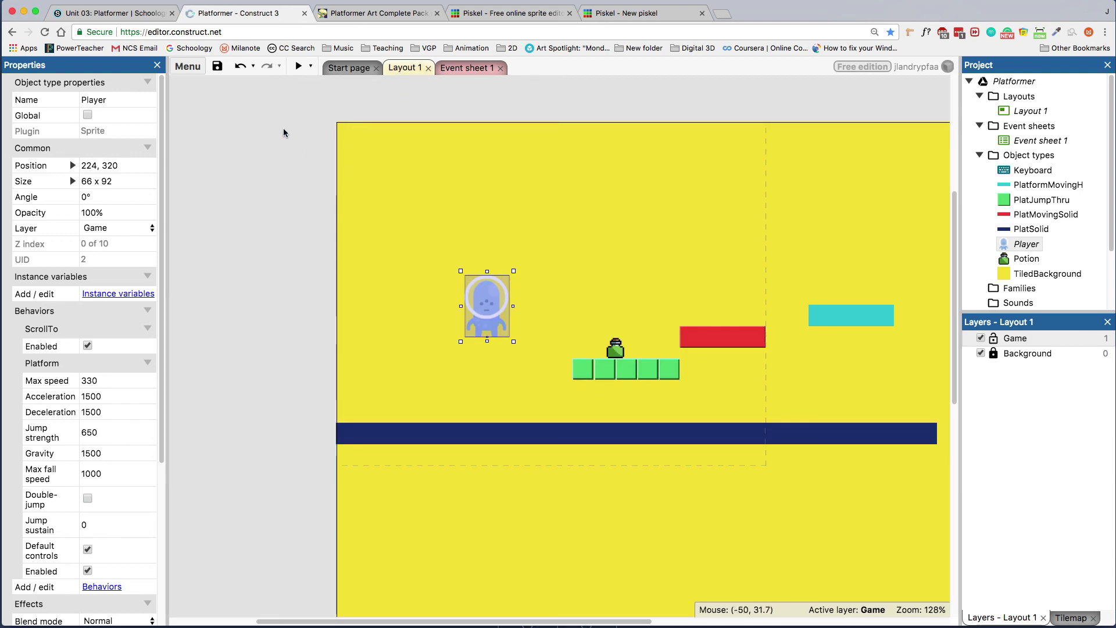
click(307, 65)
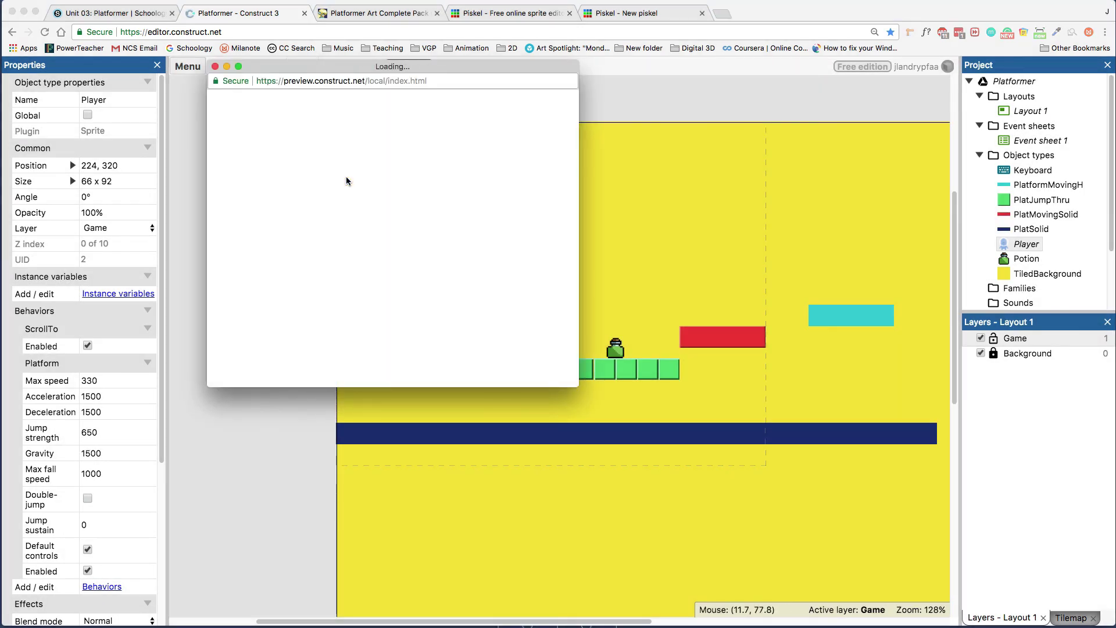
key(Right)
key(Up)
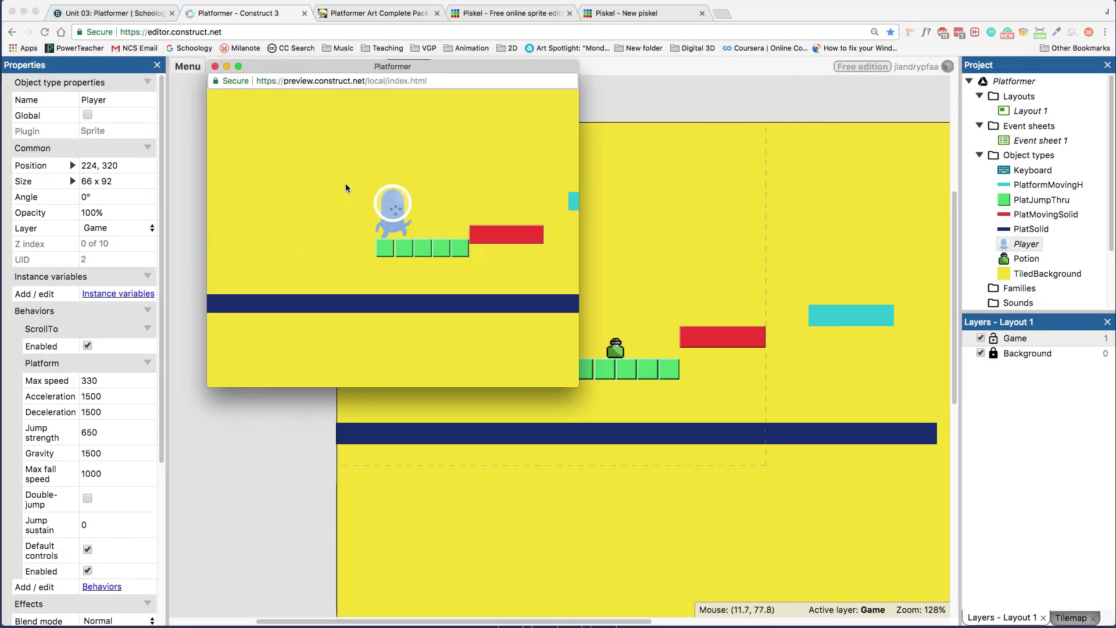
key(Right)
key(Left)
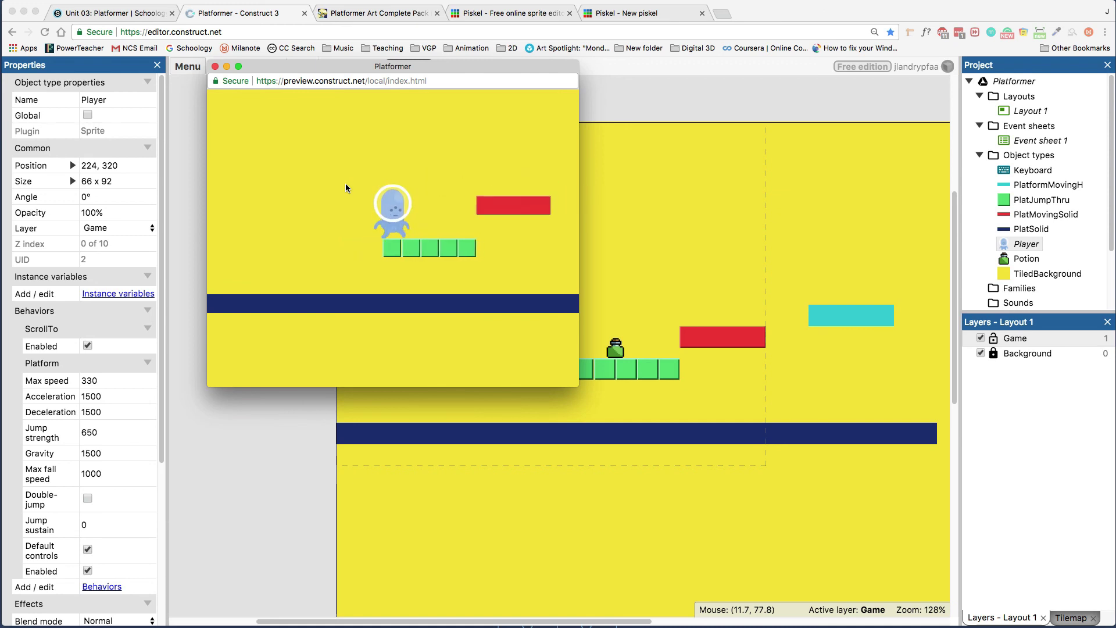
key(Right)
key(Up)
key(Right)
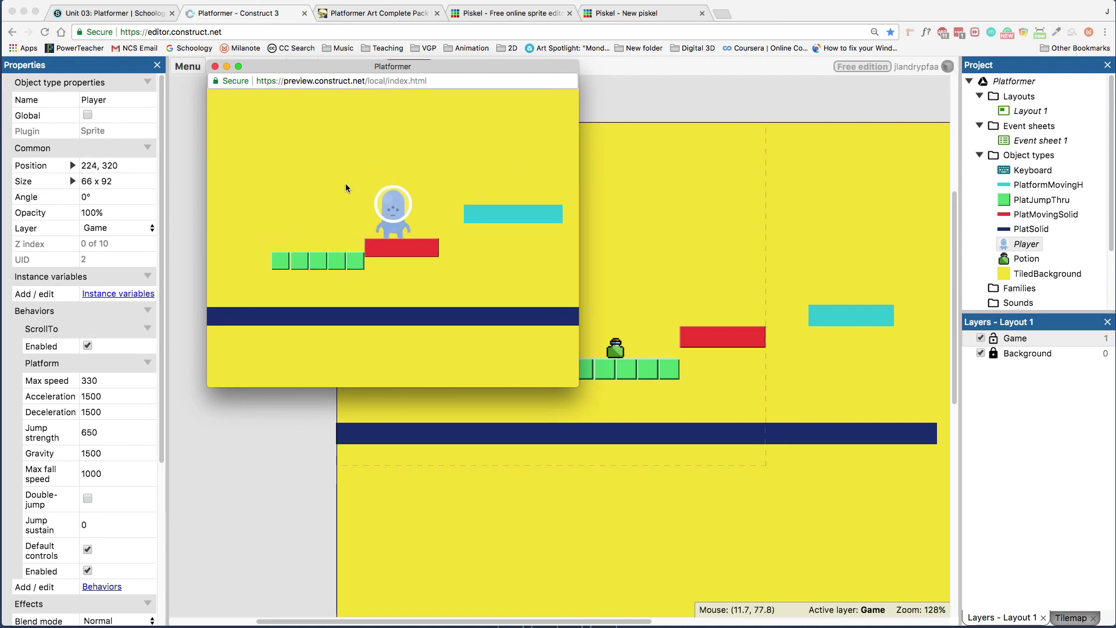
key(Up)
key(Right)
key(Up)
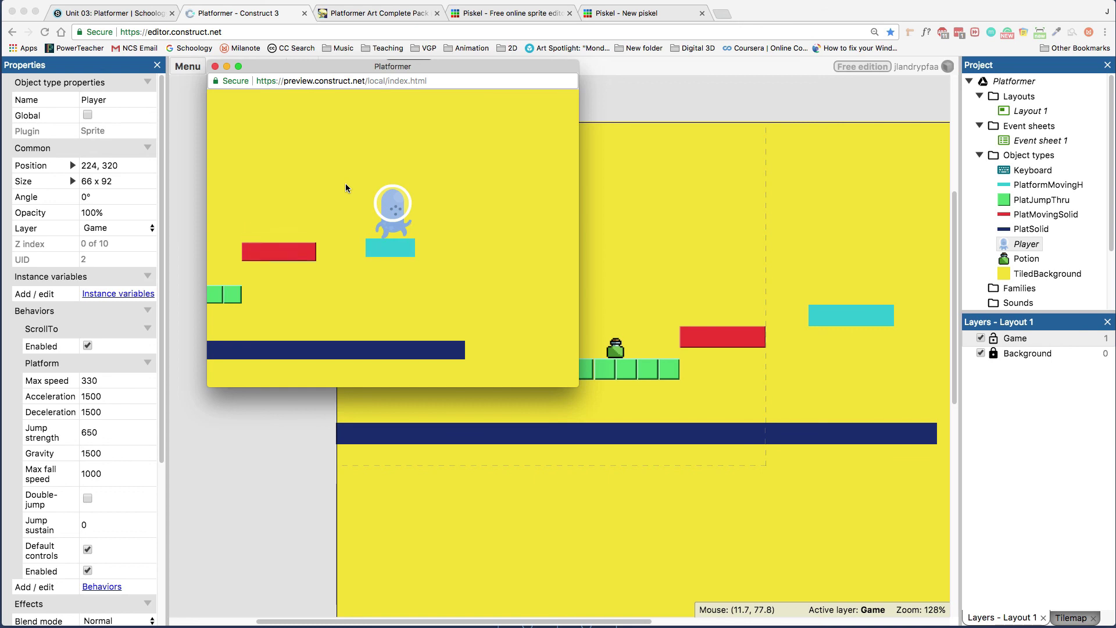
key(Up)
key(Left)
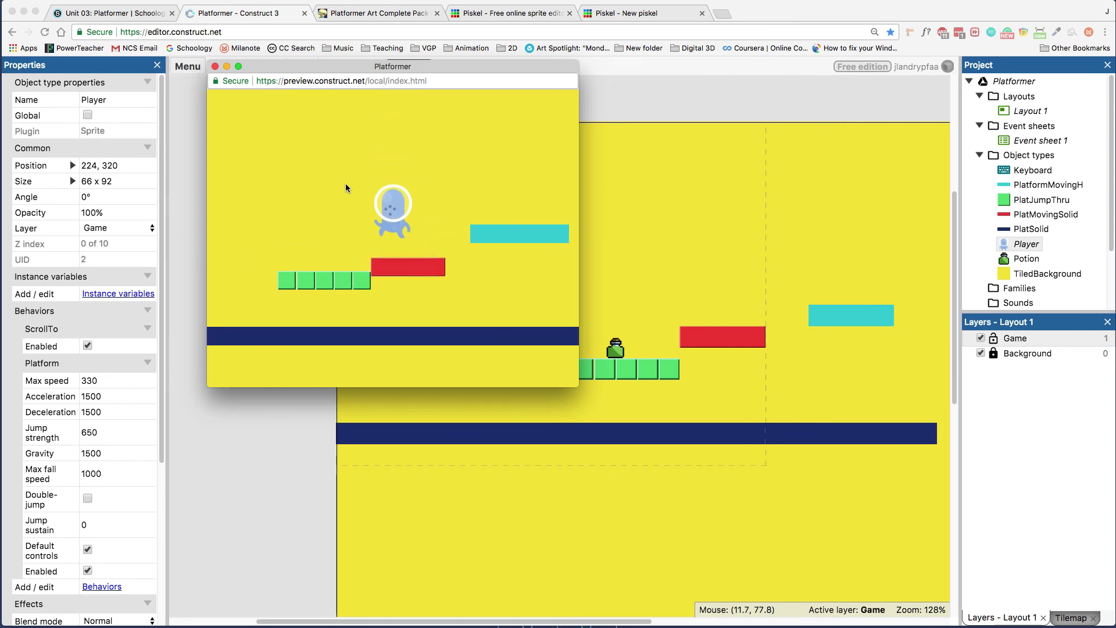